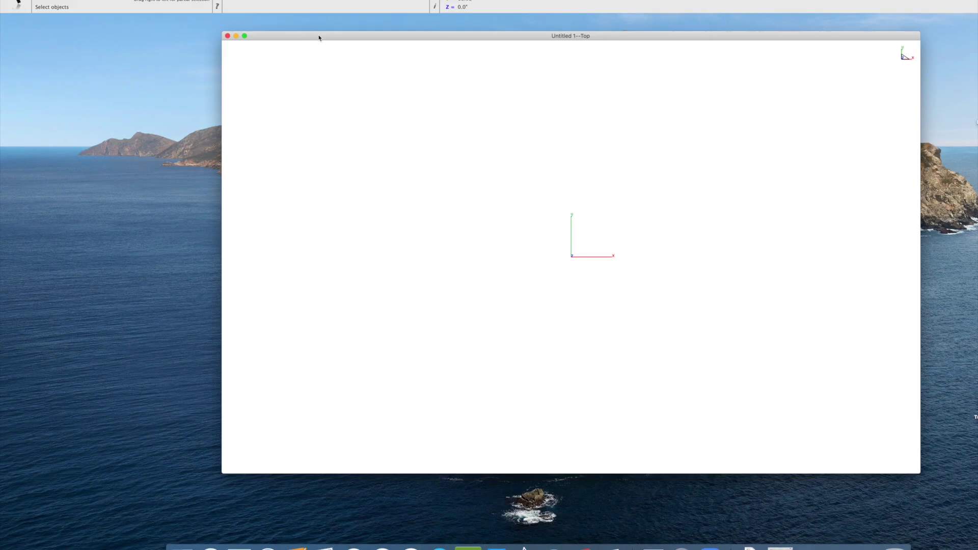
Show the main drawing tool palette and arrange it beside the repositioned drawing window
drag(319, 40, 260, 62)
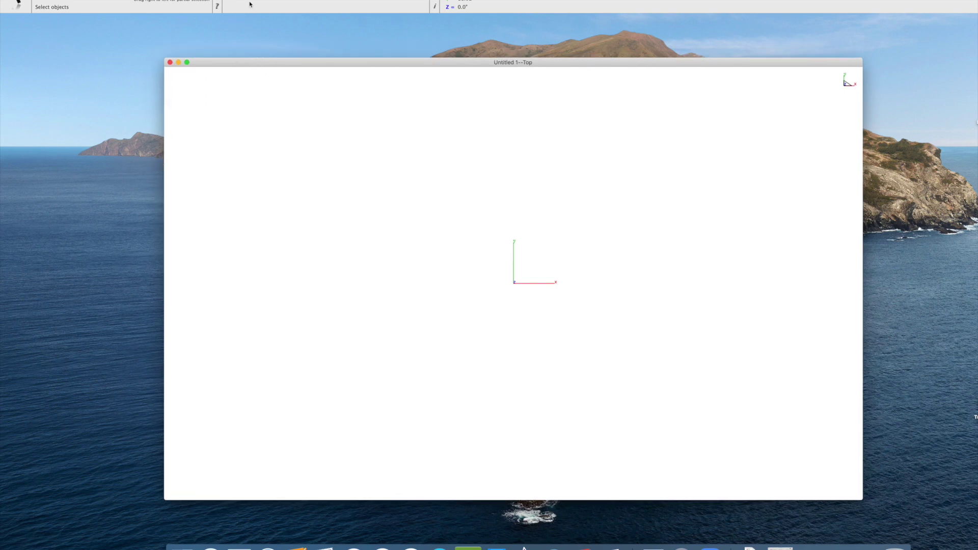
click(312, 1)
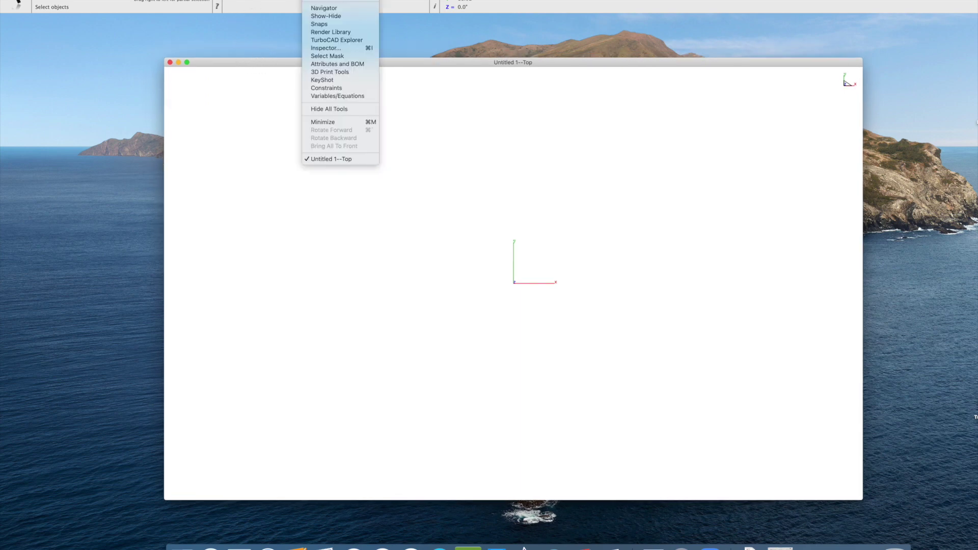
click(324, 8)
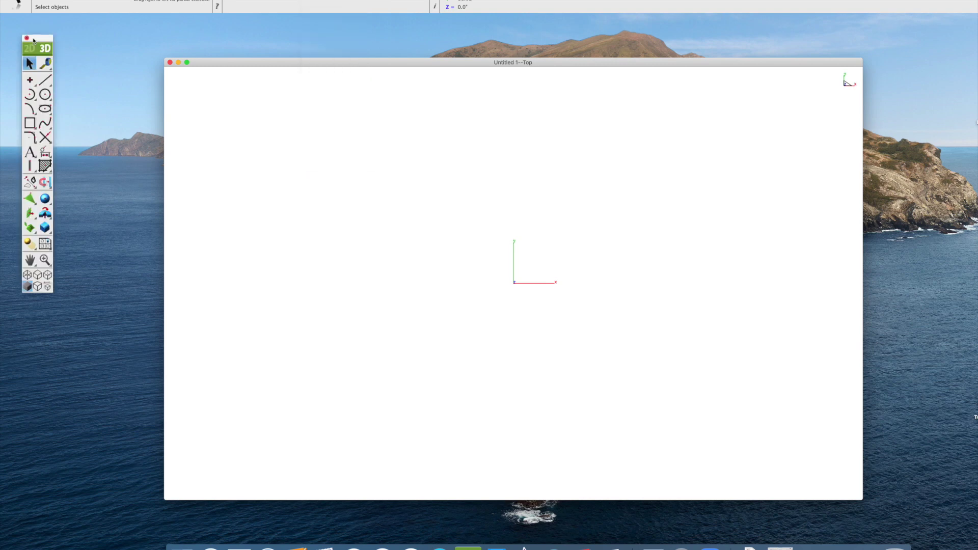
drag(33, 40, 29, 50)
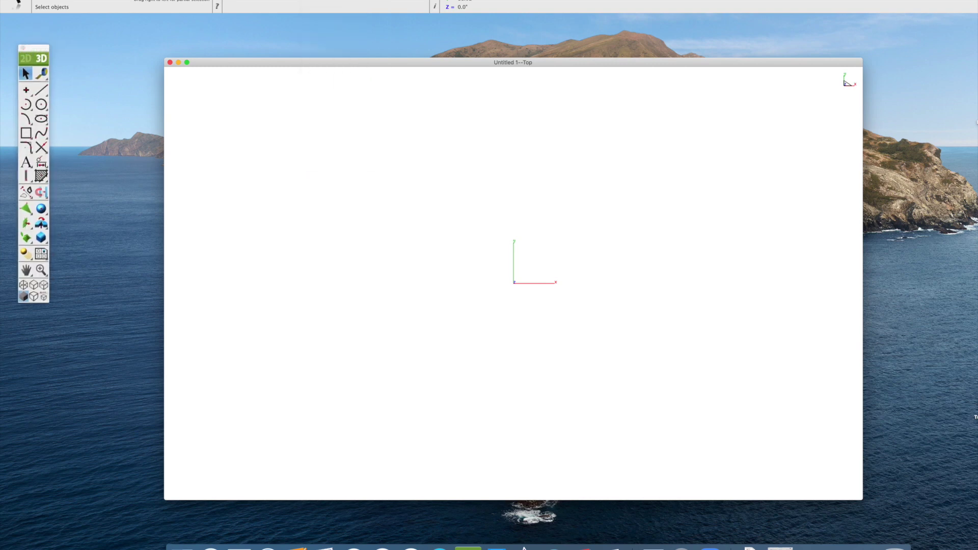
Open the Snaps and TurboCAD Explorer palettes, placing Snaps below the tool palette and the Explorer over the drawing window's lower corner
click(312, 1)
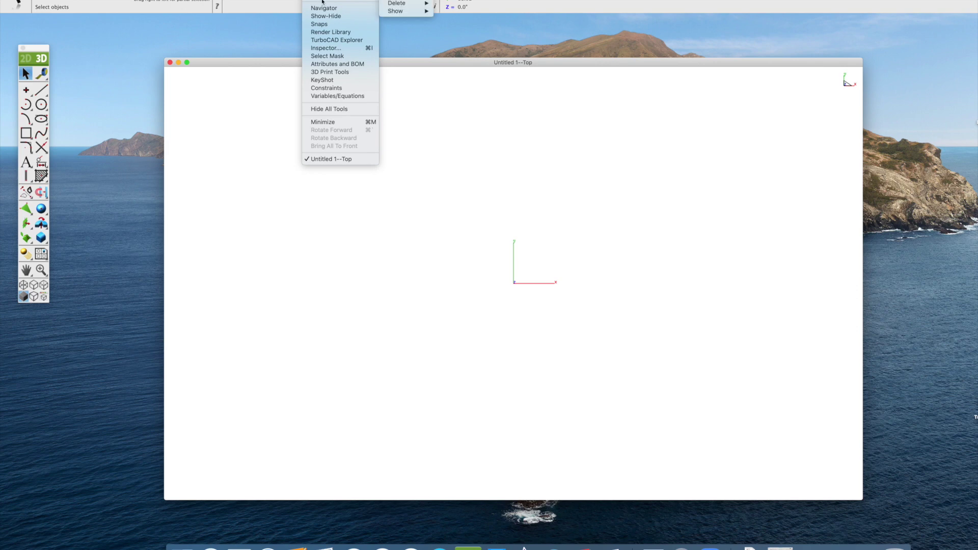
click(320, 24)
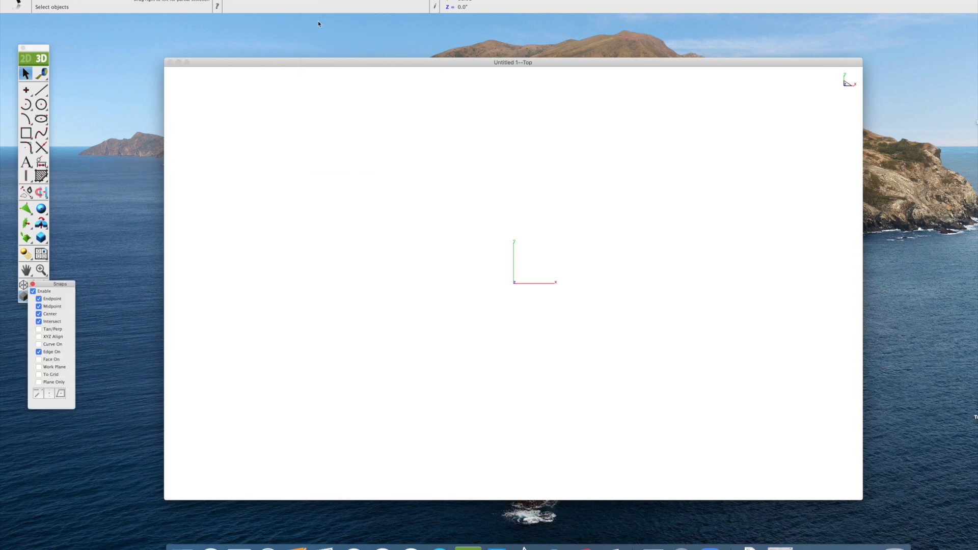
drag(43, 287, 44, 333)
click(316, 0)
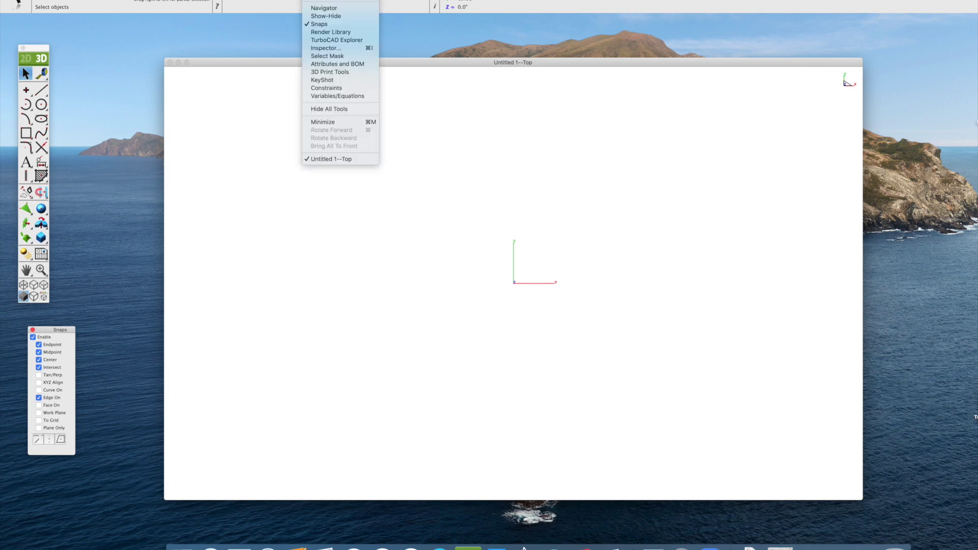
click(327, 40)
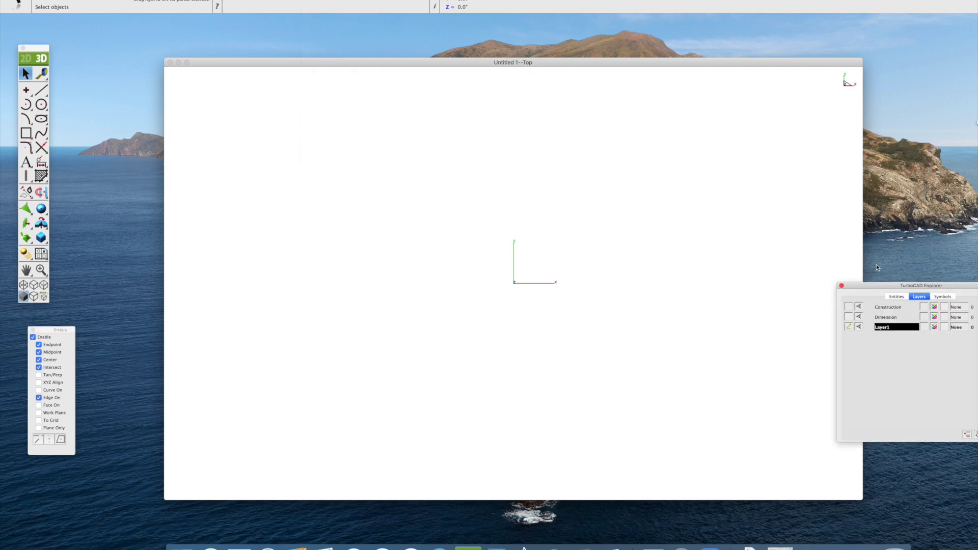
mouse_move(890, 289)
mouse_down()
mouse_move(850, 293)
mouse_move(844, 333)
mouse_up()
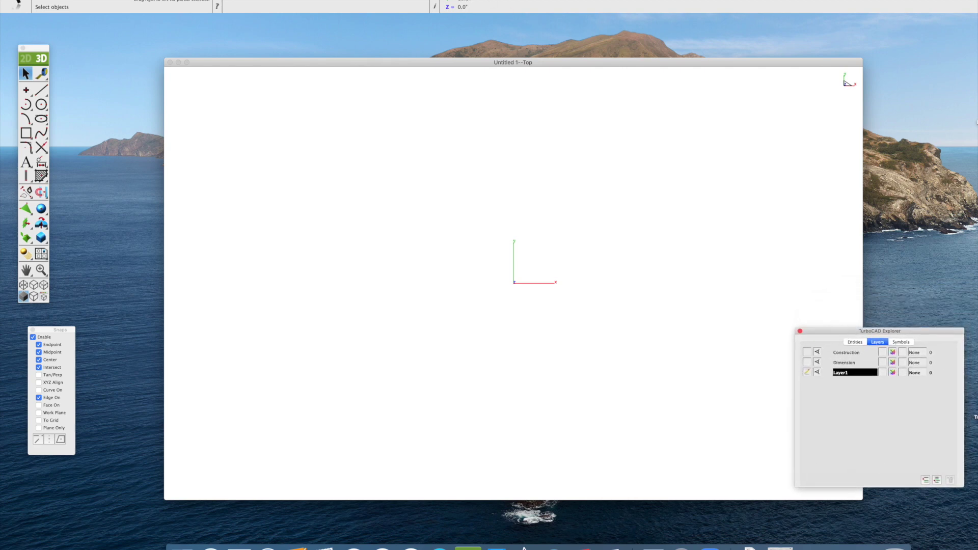
Open the Inspector, place it above the TurboCAD Explorer, and shift the drawing window away from it
click(317, 1)
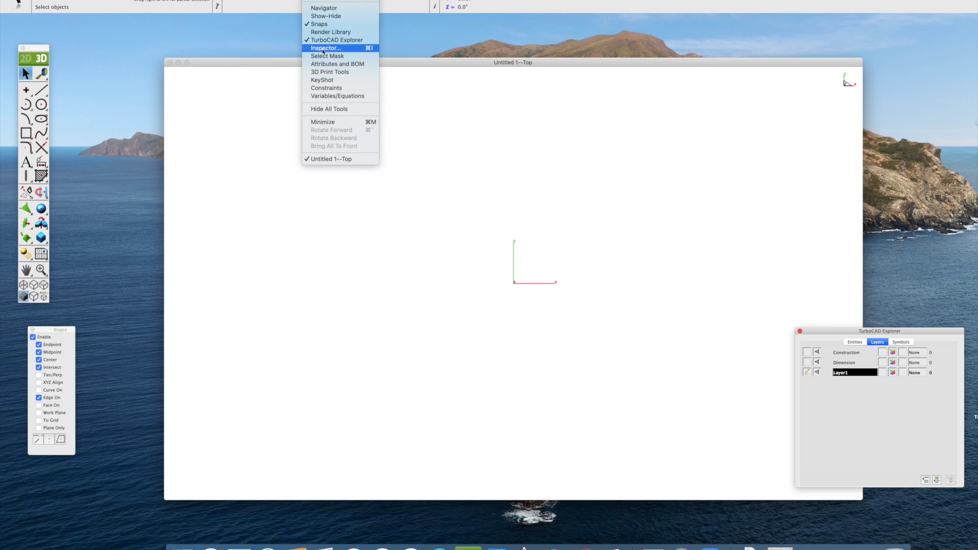
click(455, 62)
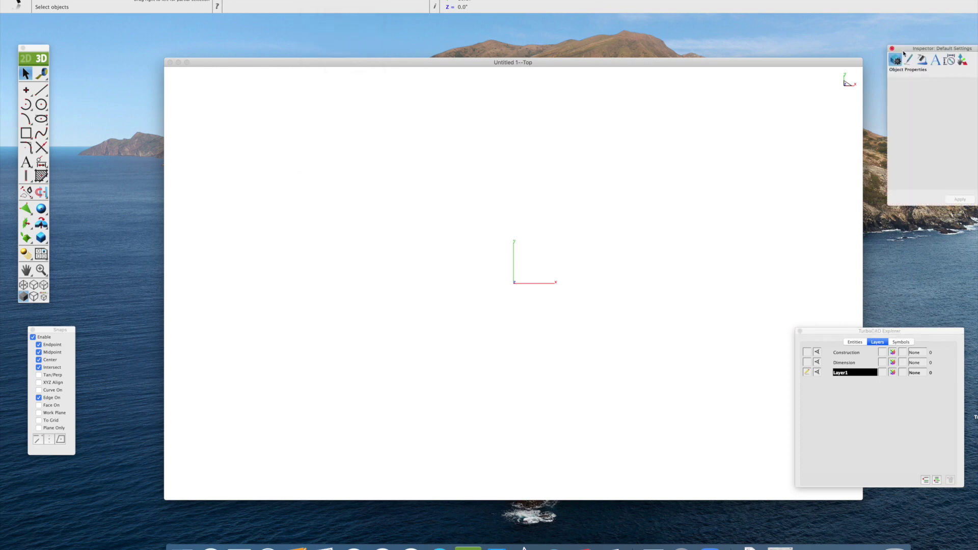
drag(904, 51, 872, 42)
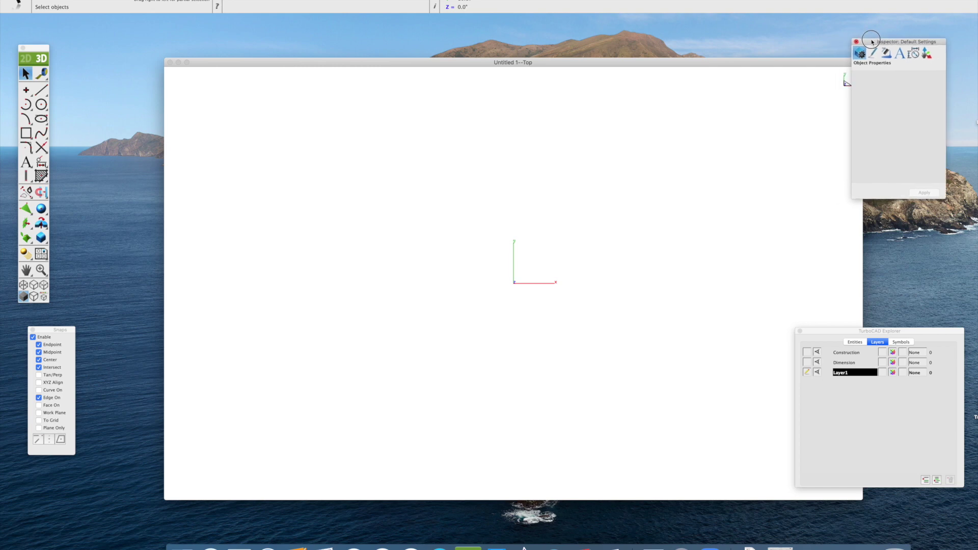
drag(618, 57, 573, 58)
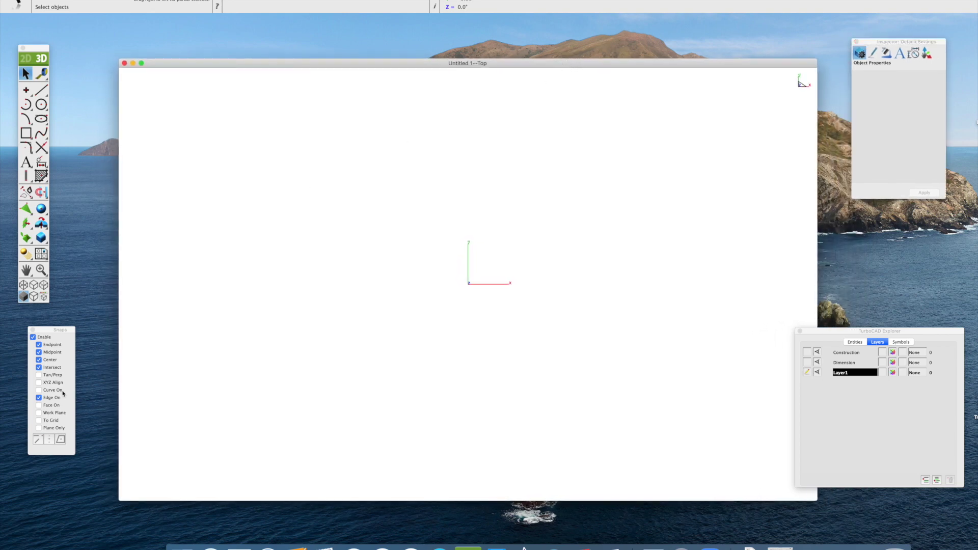
Turn off the Edge On snap and switch the drawing from 3D to 2D mode
click(39, 398)
click(27, 60)
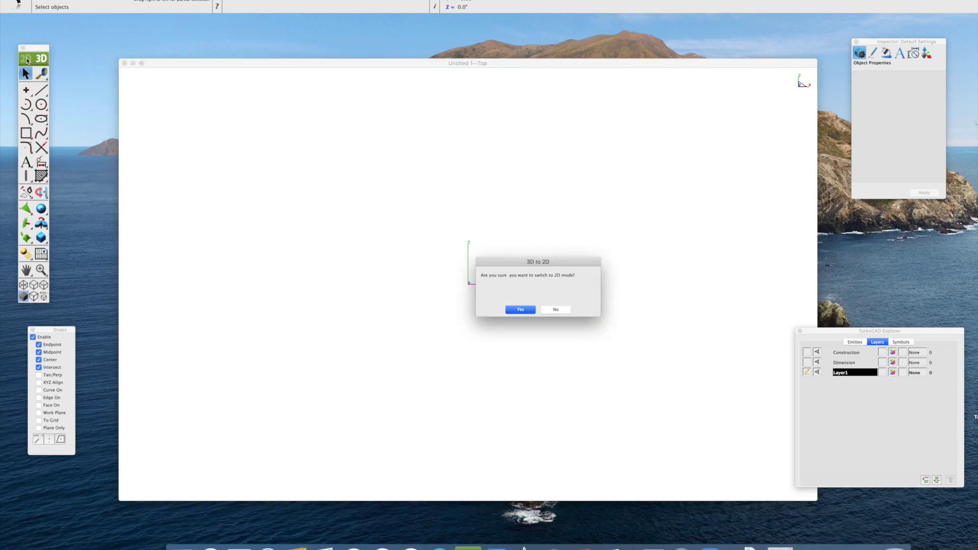
click(520, 310)
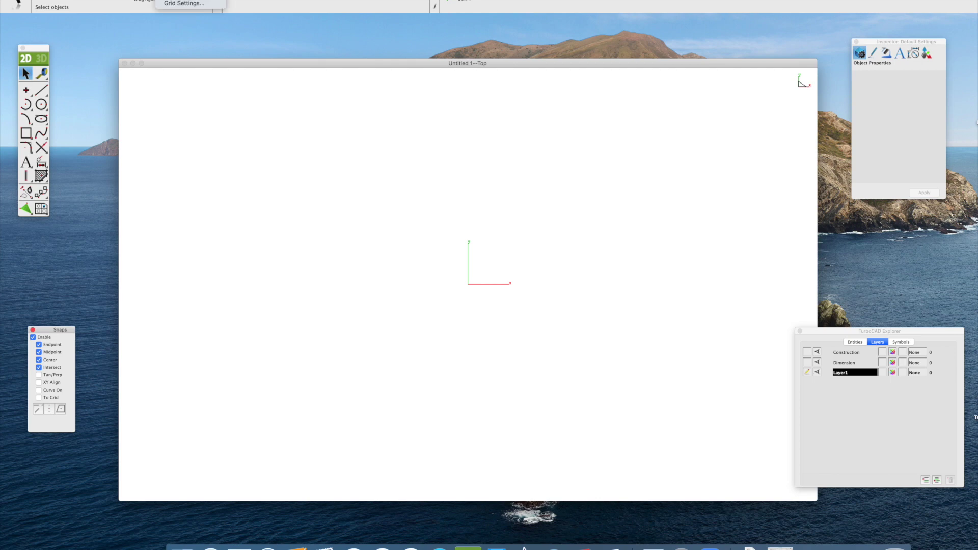
Turn the drawing grid on, look at its spacing, and turn it off again
click(183, 1)
scroll(376, 218, down, 3)
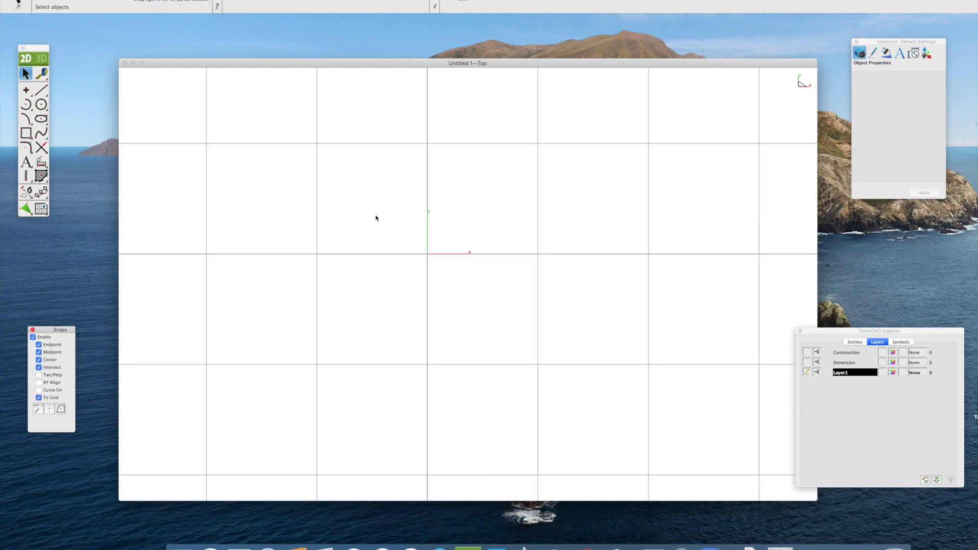
scroll(376, 218, down, 3)
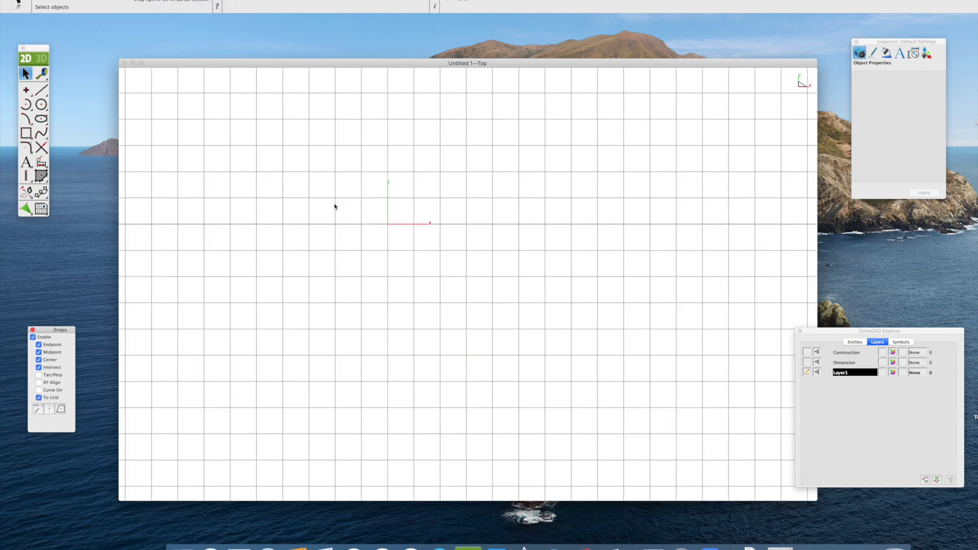
click(183, 2)
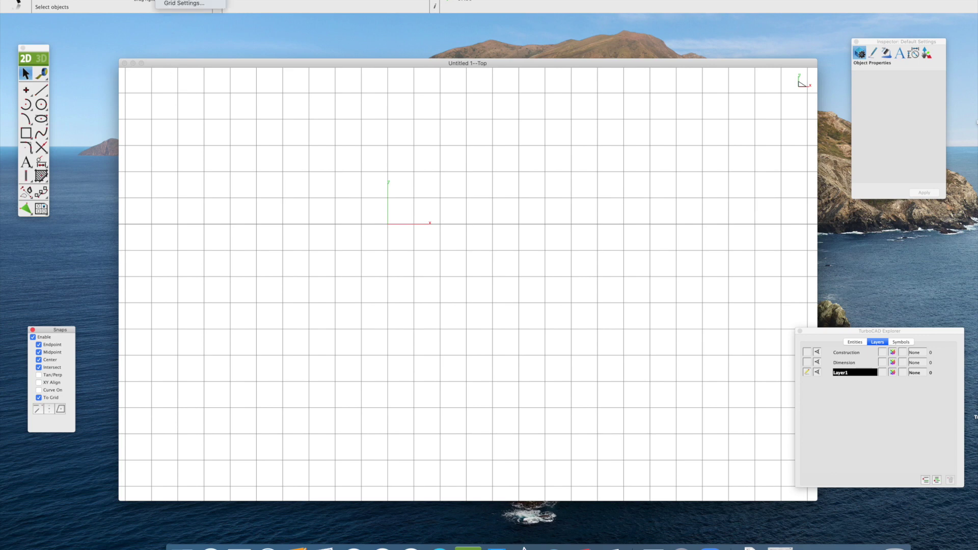
click(174, 2)
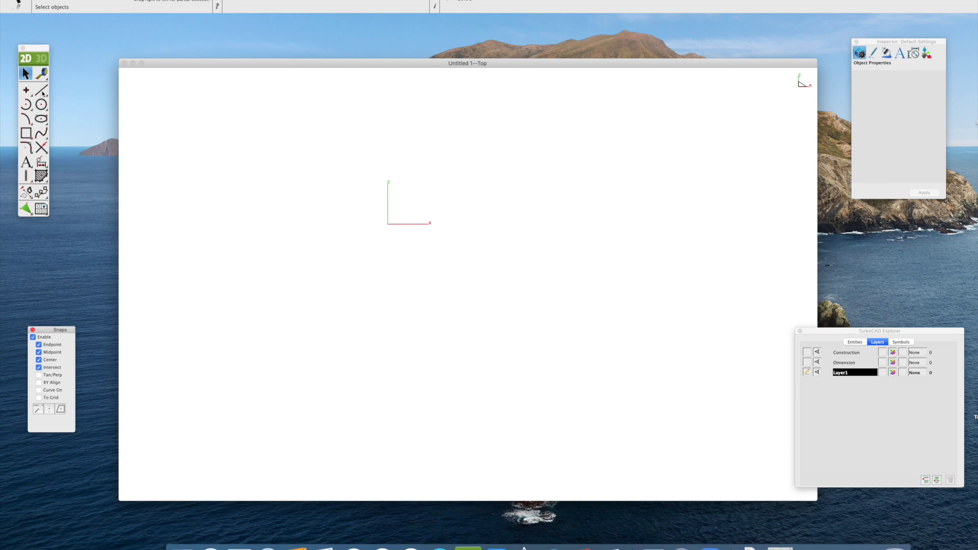
Detach the line and circle tool sets as floating palettes beside the main tool palette
drag(43, 93, 66, 93)
click(75, 101)
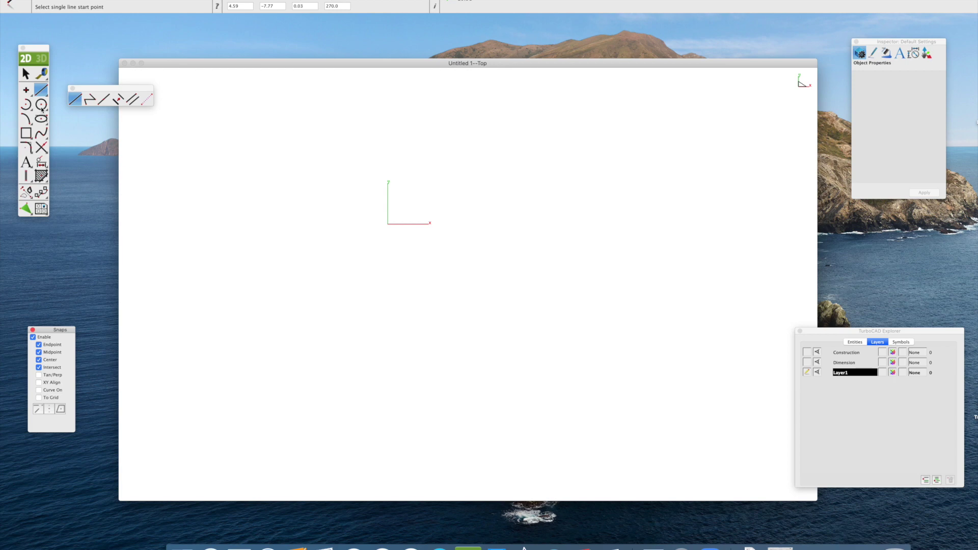
drag(43, 109, 69, 129)
click(93, 136)
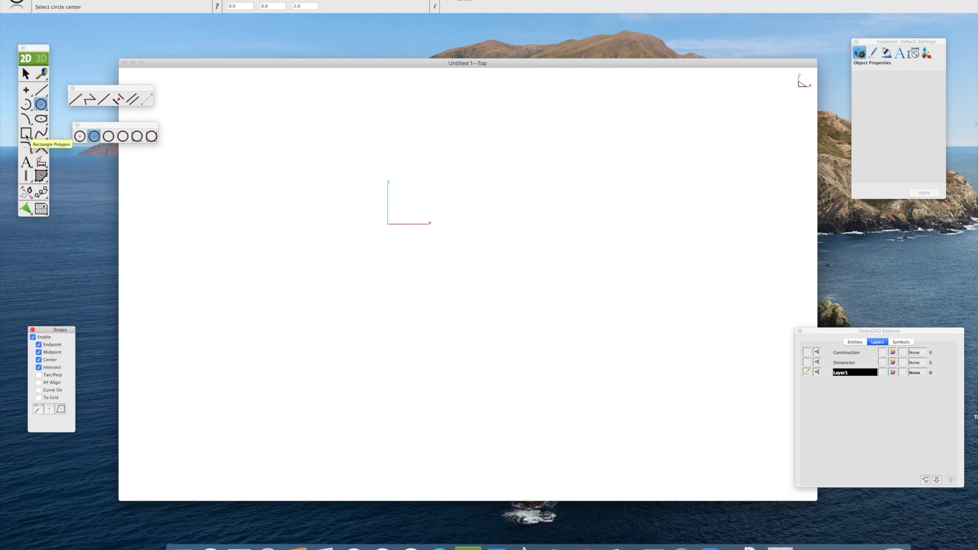
Detach the polygon, fillet, trim, text and transform tool sets as floating palettes stacked beneath the circle tools
drag(27, 136, 75, 202)
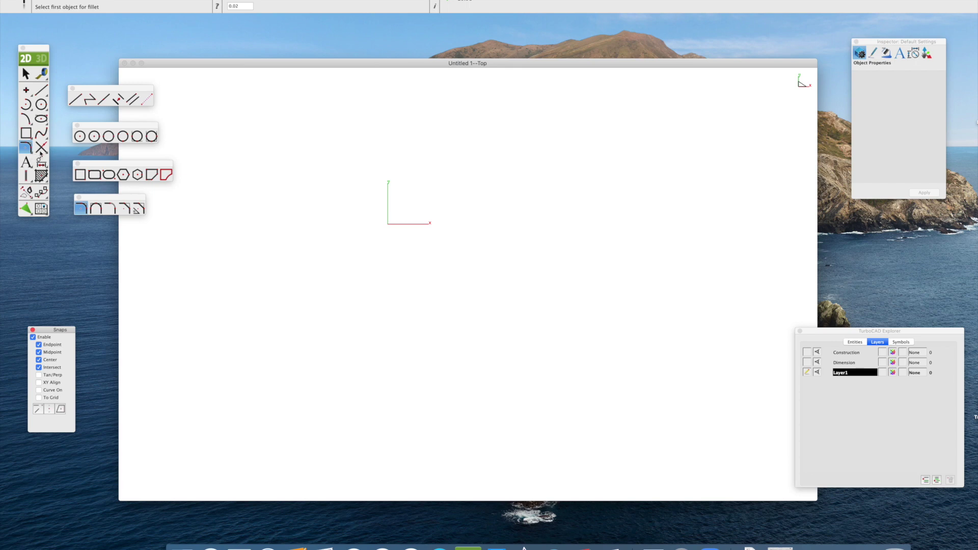
drag(41, 148, 80, 233)
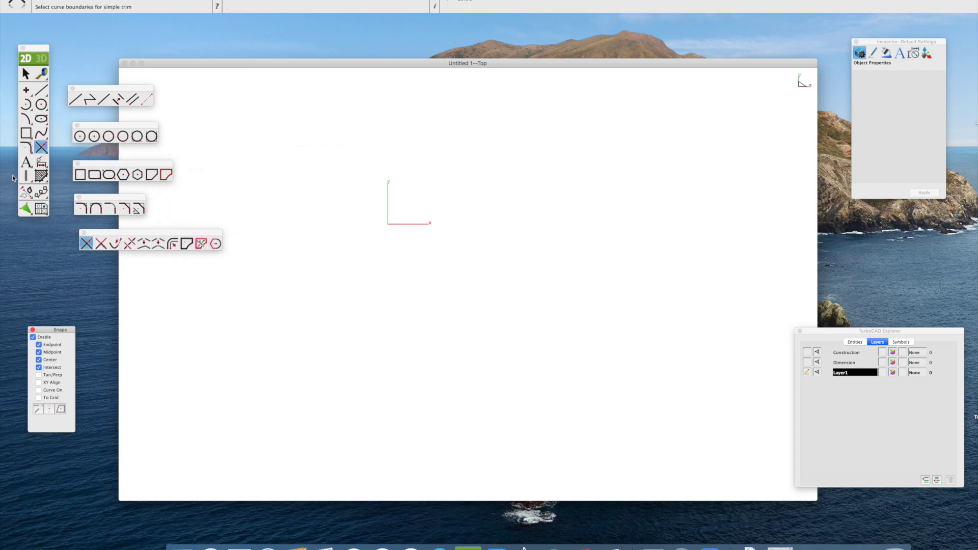
drag(26, 163, 77, 269)
drag(28, 193, 73, 288)
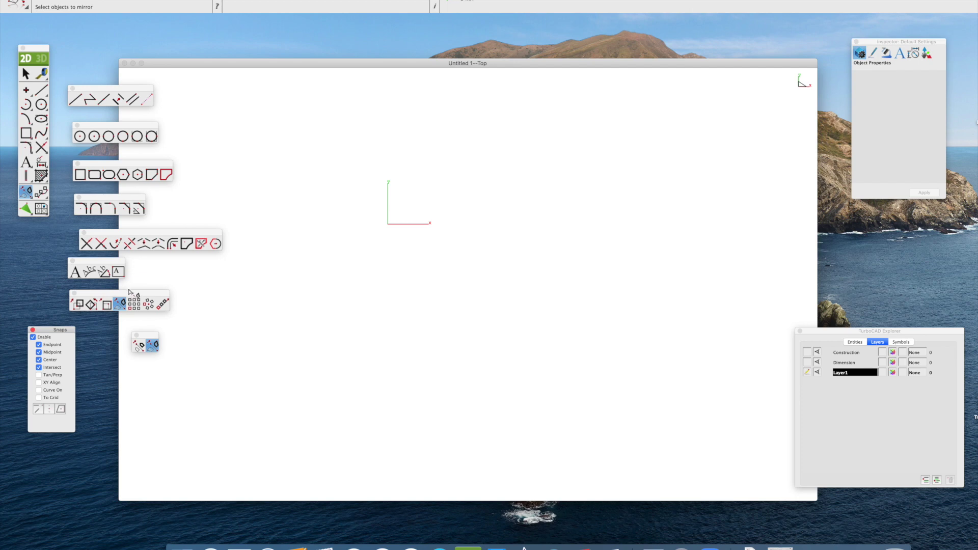
Activate the Mirror tool, place its options palette under the transform tools, and move the Snaps palette lower
click(107, 305)
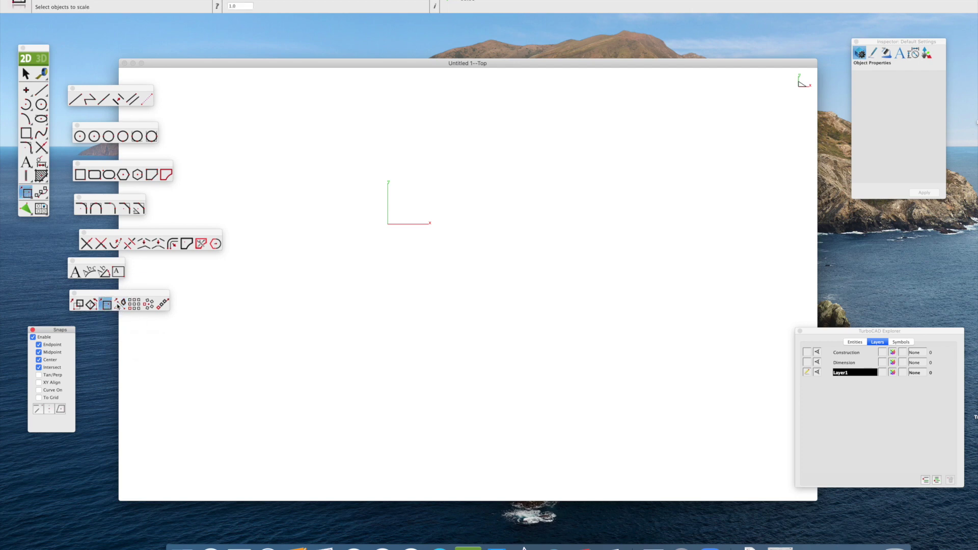
click(118, 305)
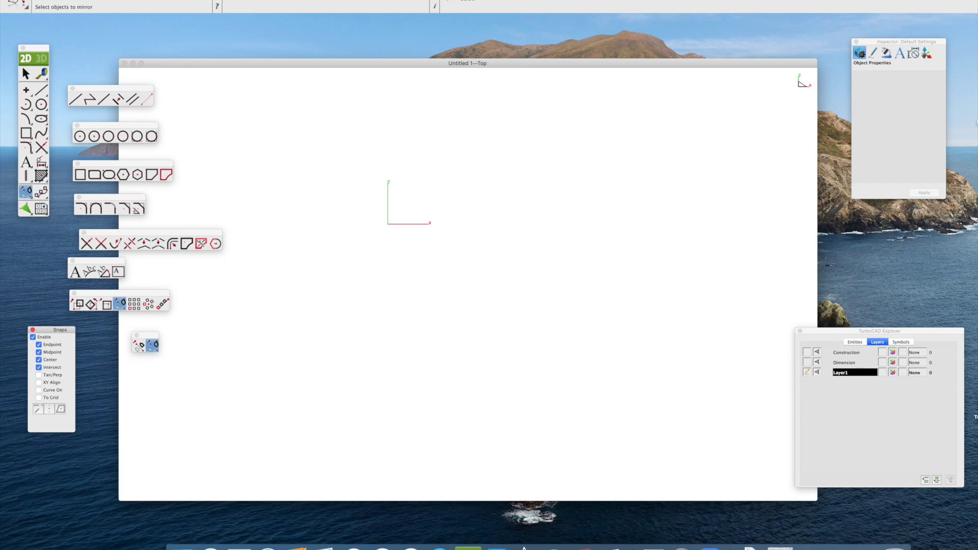
click(29, 9)
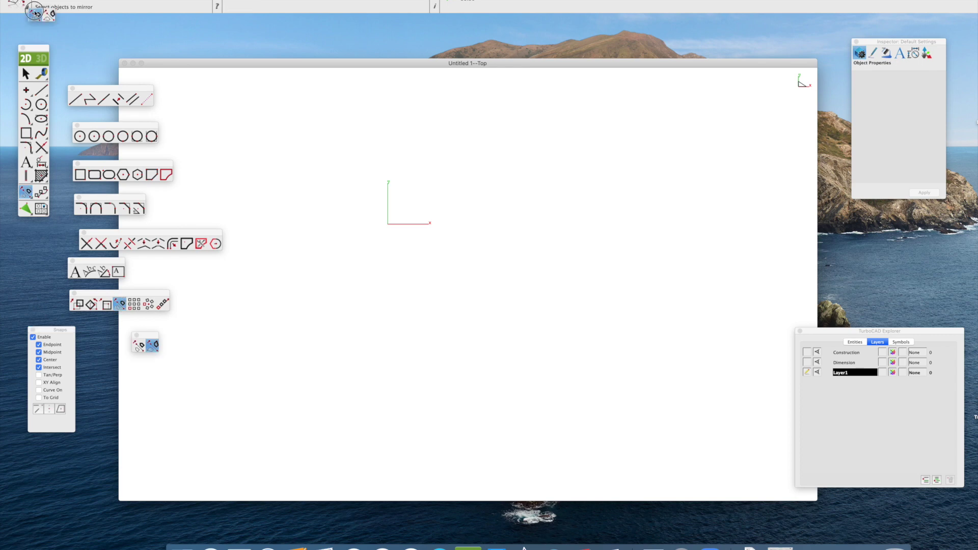
drag(49, 24, 54, 361)
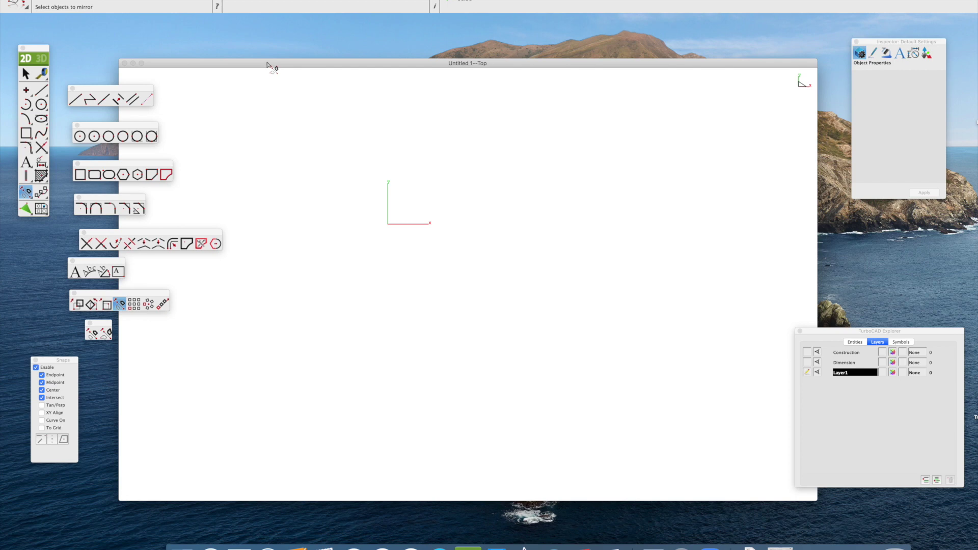
Draw a rectangle by two corners just below the origin axes, about 38.3 long and 25.8 wide
click(26, 134)
click(347, 244)
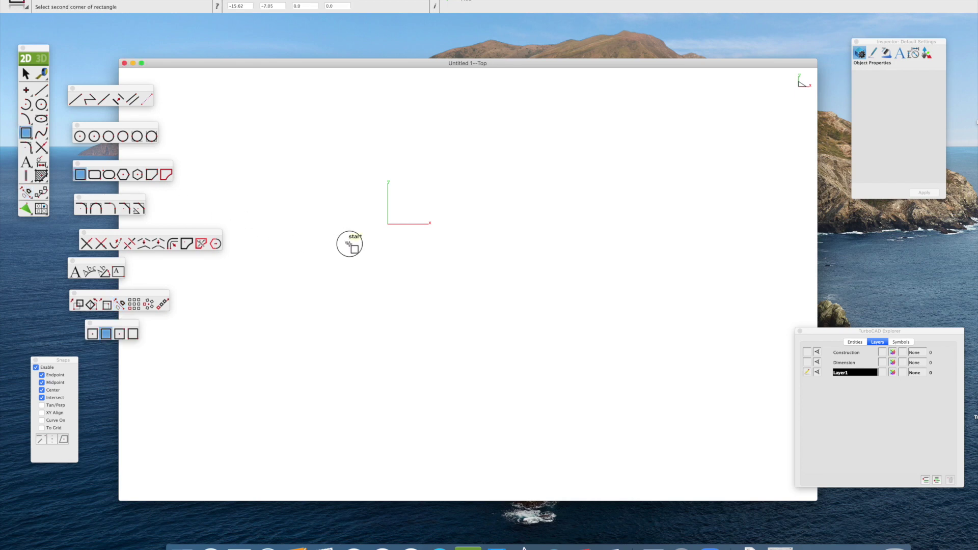
click(447, 310)
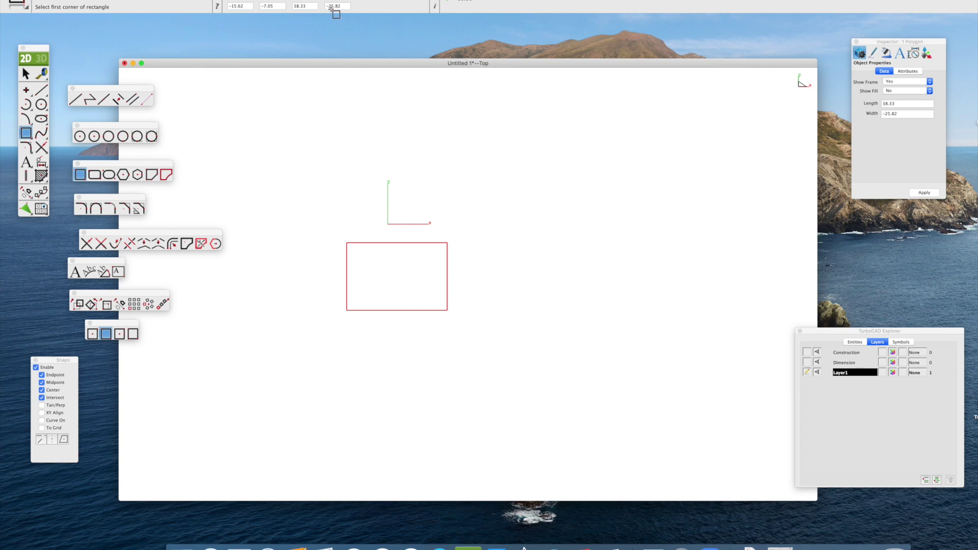
Draw two vertical and two horizontal lines that cross at their ends, forming an open frame beside the rectangle
click(76, 99)
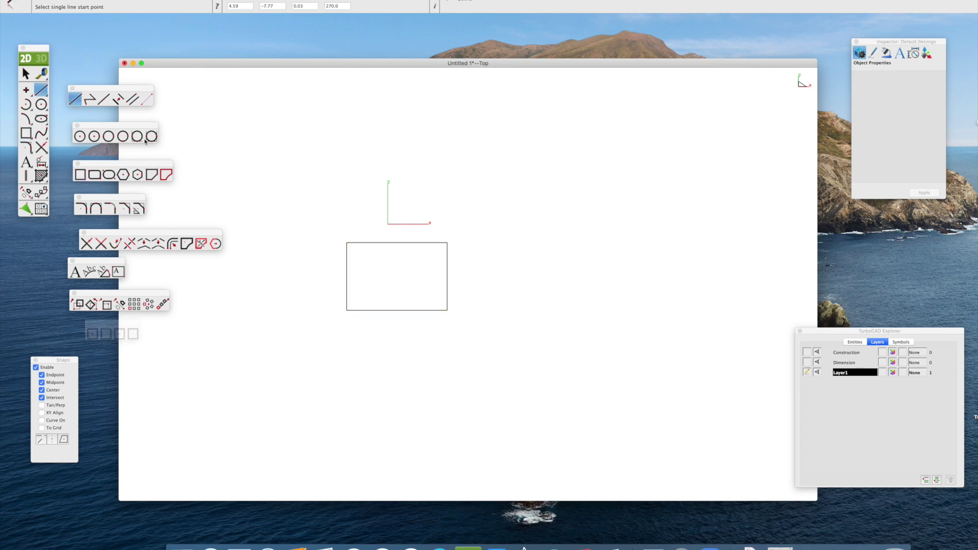
click(477, 232)
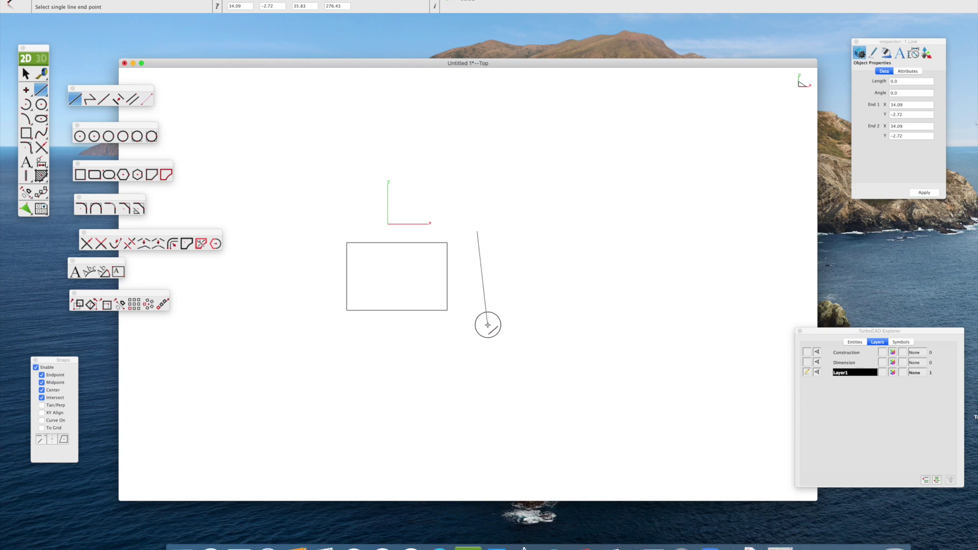
click(477, 328)
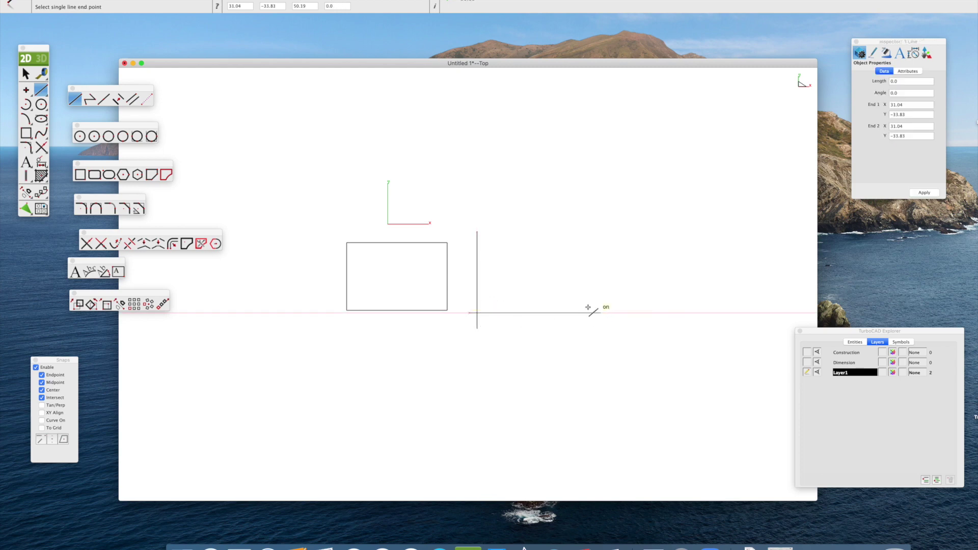
click(601, 312)
click(578, 228)
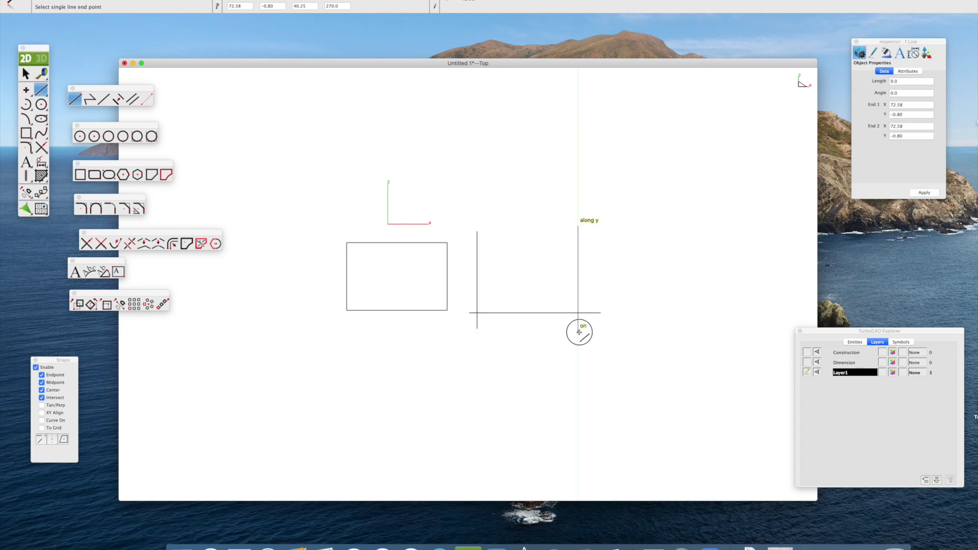
click(579, 331)
click(586, 237)
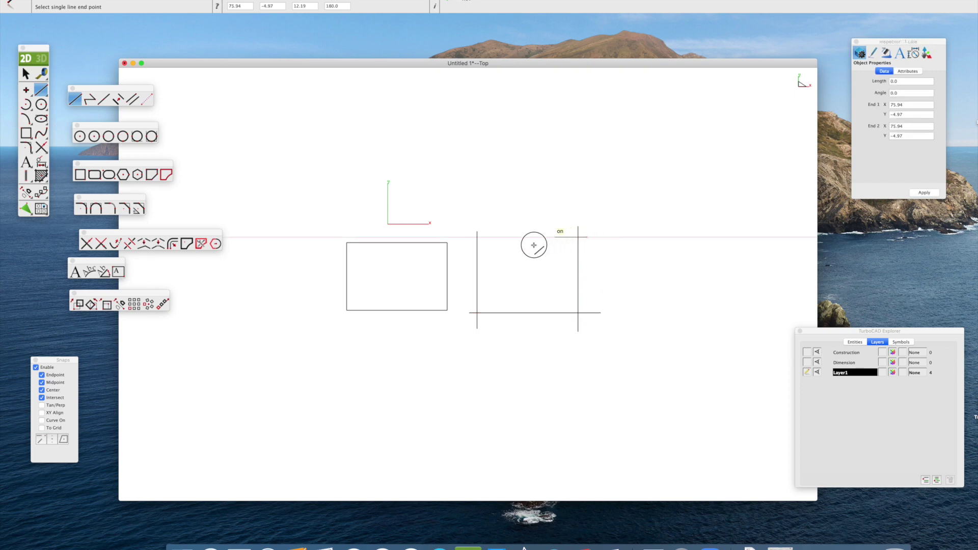
click(461, 243)
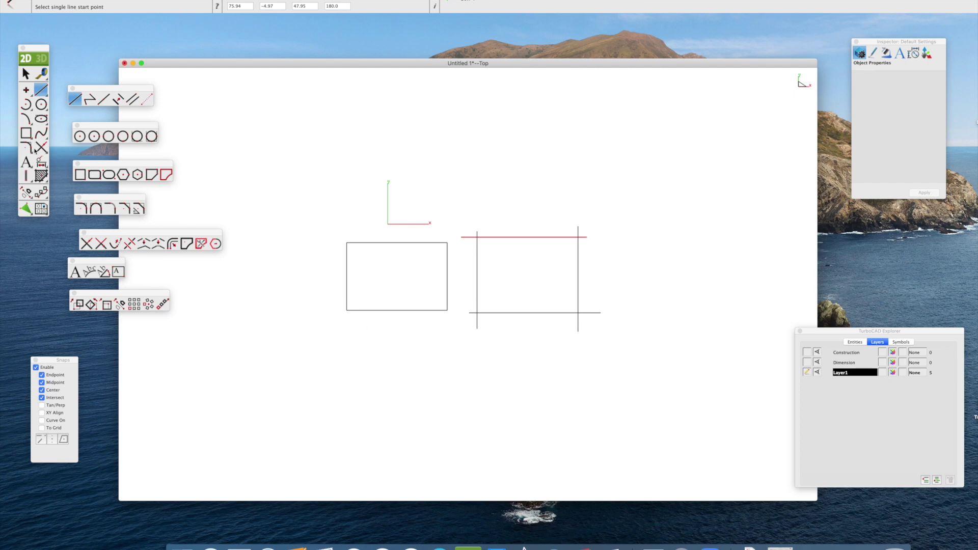
Measure the rectangle's top edge from corner to corner with the tape measure
click(25, 74)
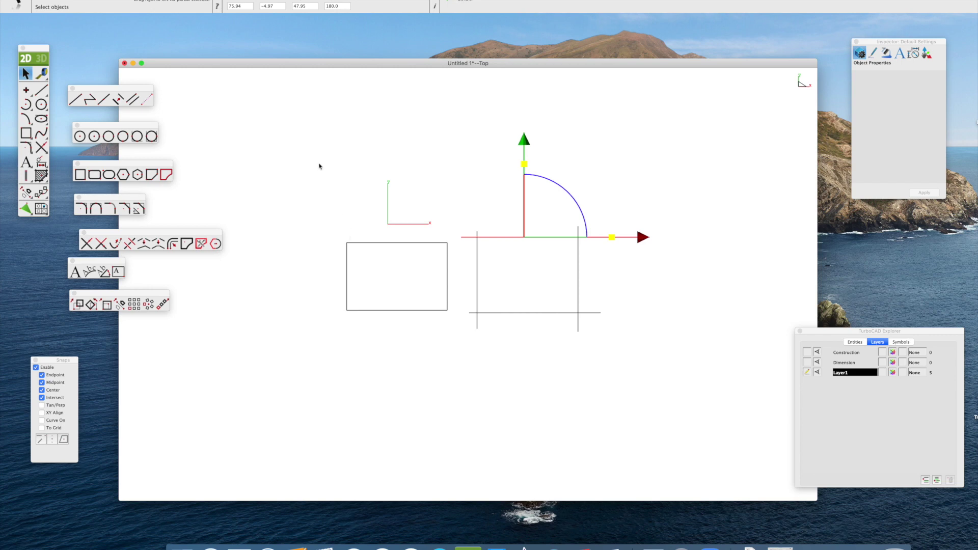
mouse_move(457, 256)
middle_down()
mouse_move(426, 256)
mouse_move(404, 221)
mouse_move(465, 212)
mouse_move(485, 280)
mouse_move(448, 258)
middle_up()
scroll(450, 260, up, 5)
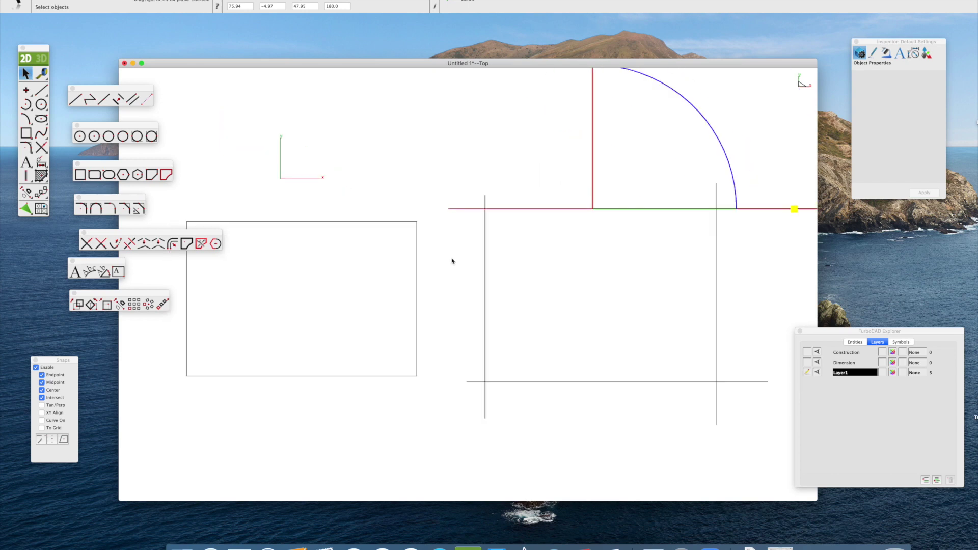
scroll(452, 261, down, 3)
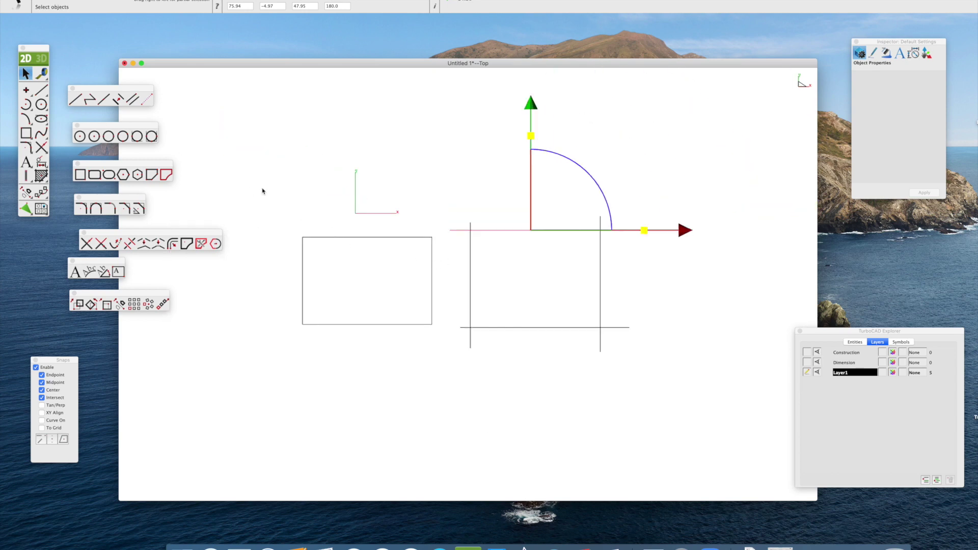
click(364, 237)
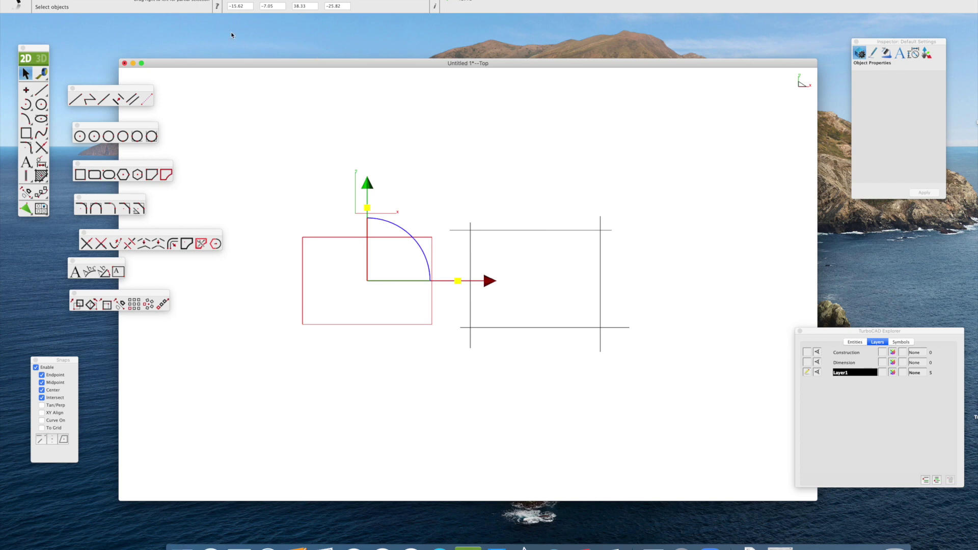
click(41, 73)
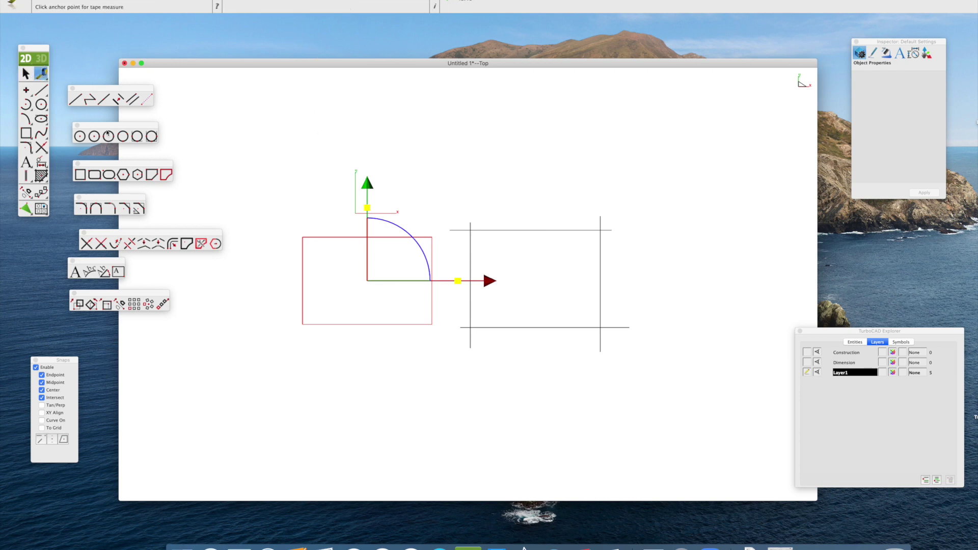
click(303, 237)
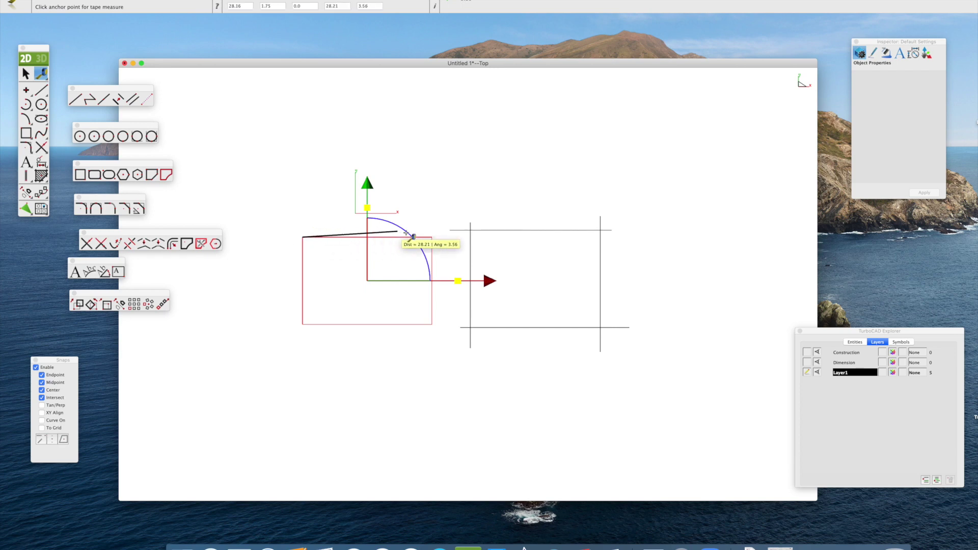
click(432, 237)
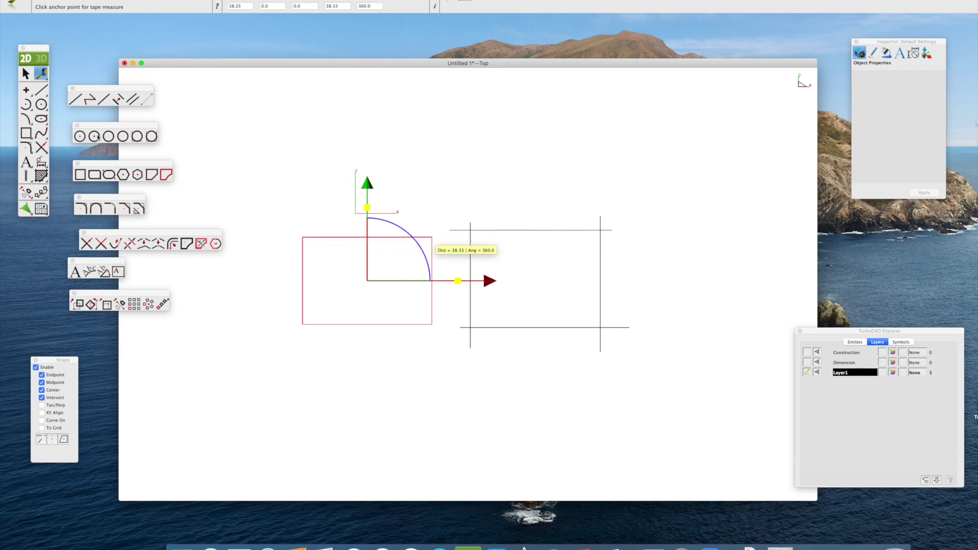
click(26, 74)
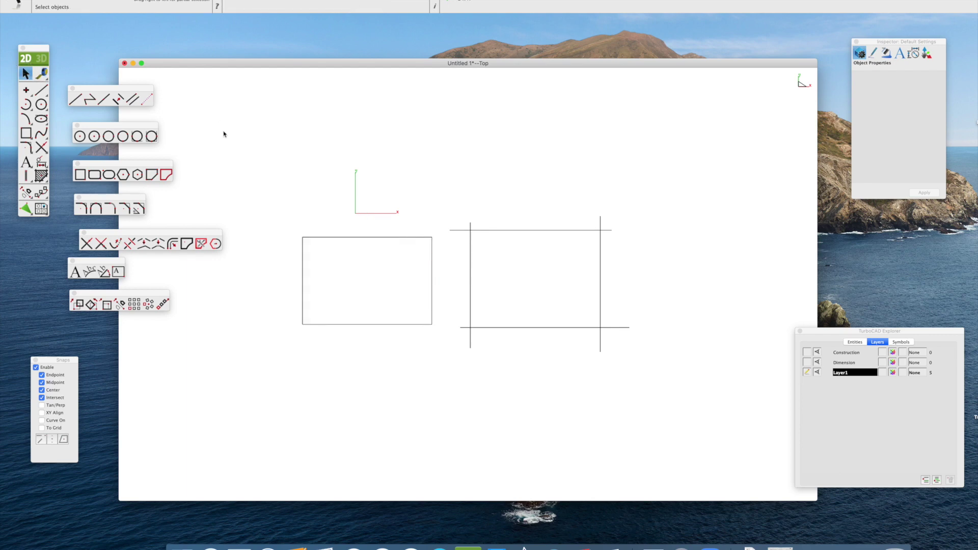
Move the frame's upper horizontal line slightly down and shift the rectangle about 2.28 down and to the left
click(516, 232)
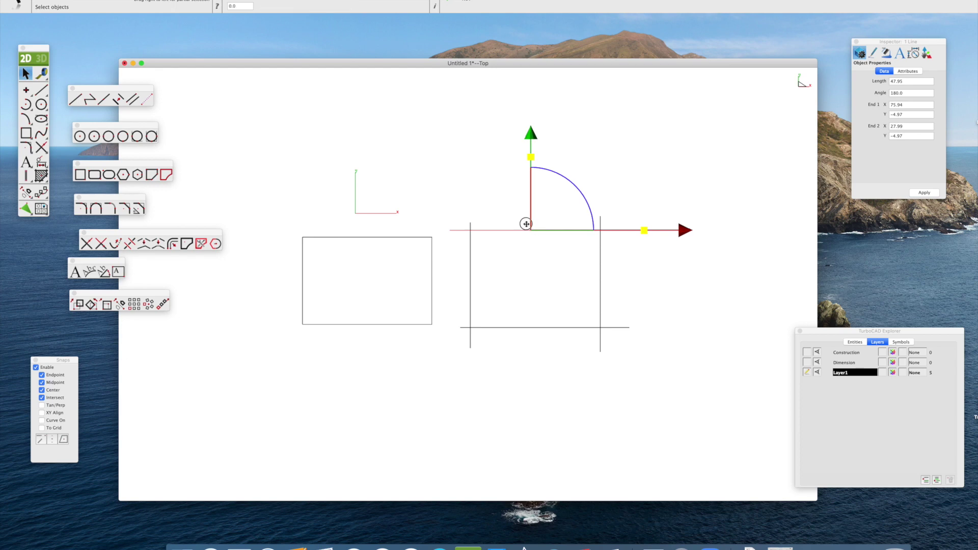
mouse_move(525, 224)
mouse_down()
mouse_move(523, 195)
mouse_move(575, 223)
mouse_move(529, 235)
mouse_up()
click(355, 240)
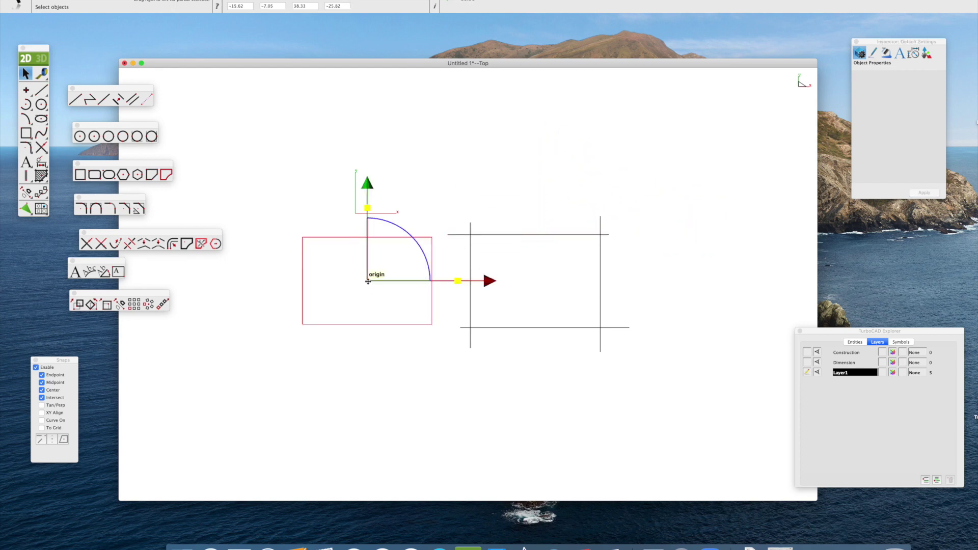
mouse_move(366, 279)
mouse_down()
mouse_move(365, 300)
mouse_move(335, 305)
mouse_move(361, 283)
mouse_up()
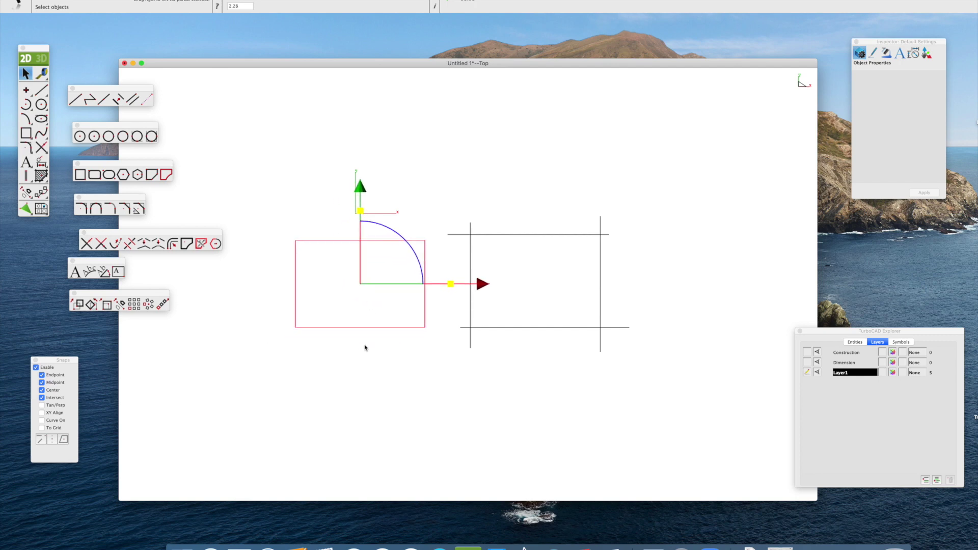
Delete the rectangle and all four crossing lines from the drawing
click(230, 163)
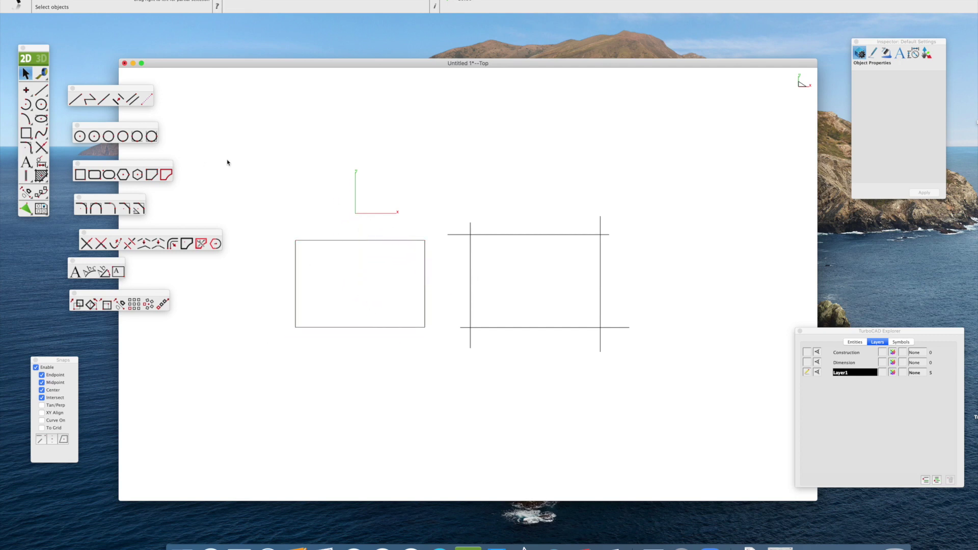
mouse_move(228, 151)
mouse_down()
mouse_move(471, 241)
mouse_move(640, 319)
mouse_move(698, 378)
mouse_up()
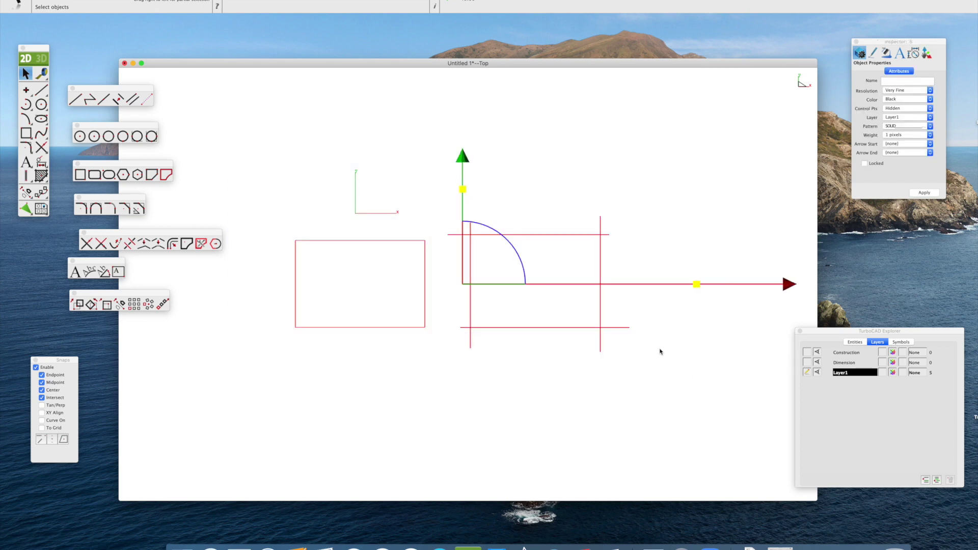
key(Delete)
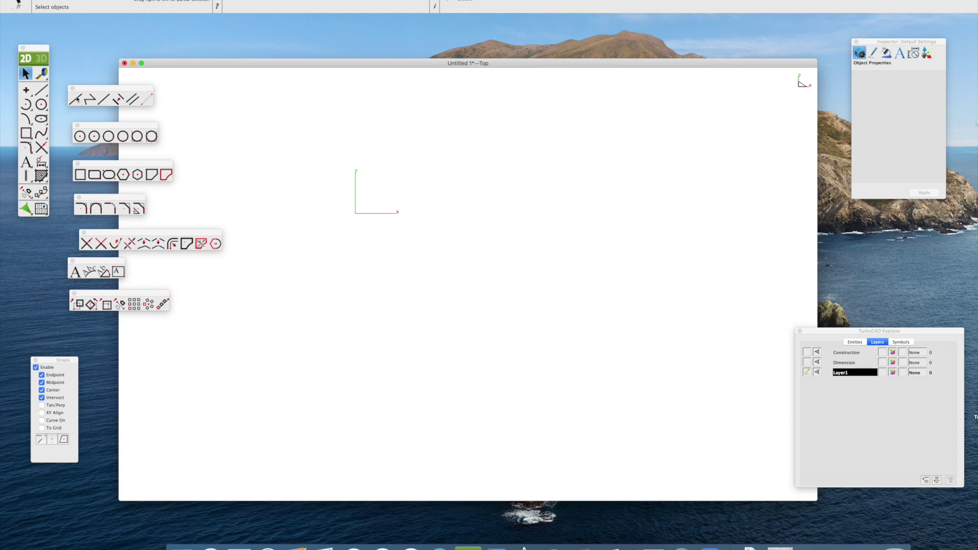
Draw a short vertical single line, about 0.62 long, just below the end of the x axis
click(76, 99)
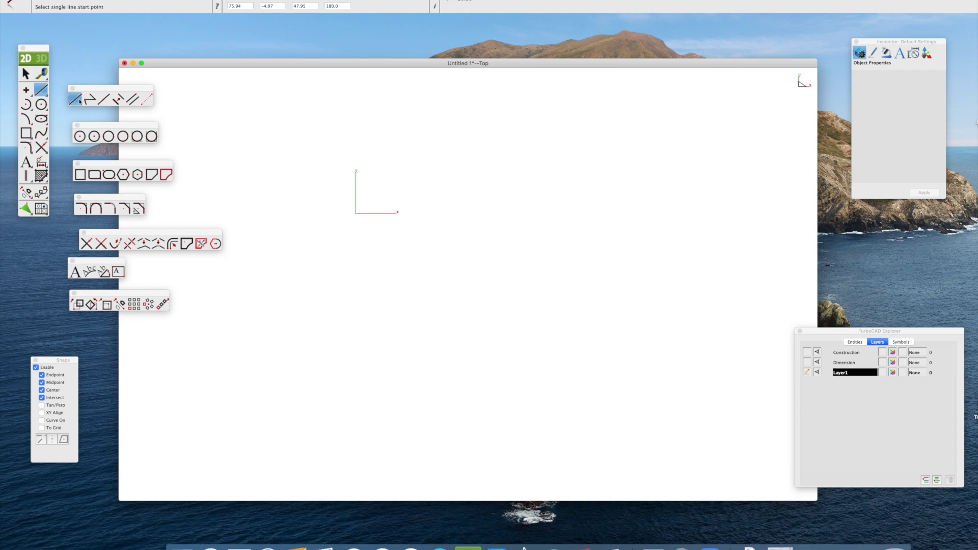
click(401, 241)
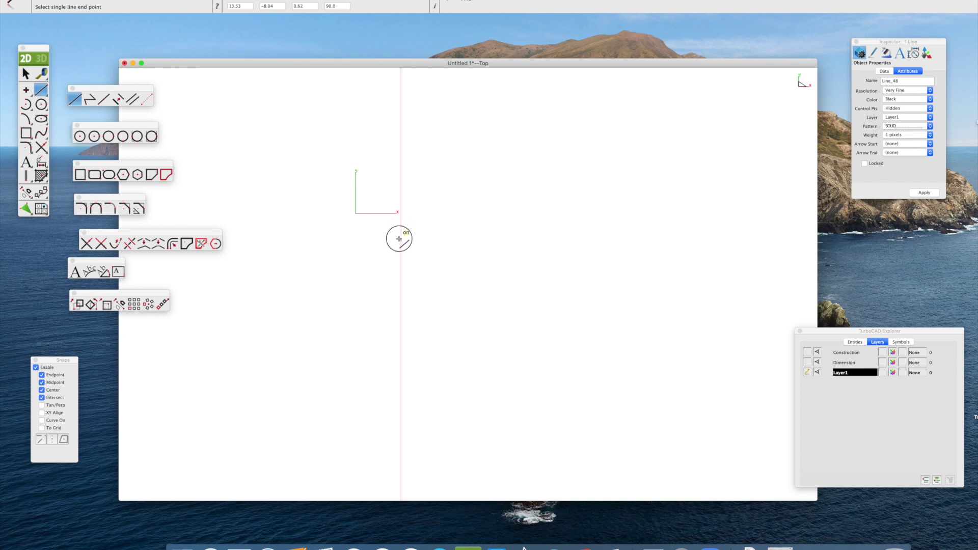
click(399, 239)
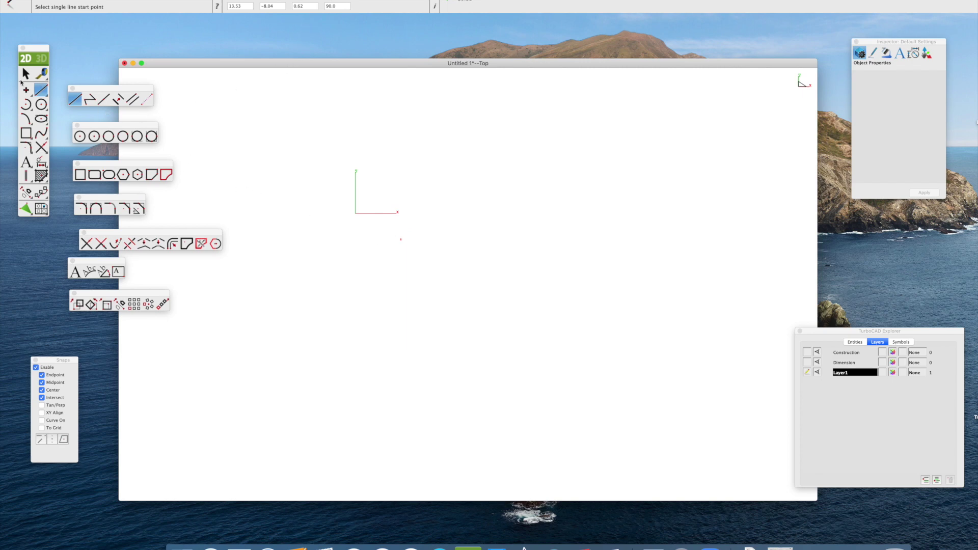
Set the short vertical line's length to 0.75
click(25, 74)
scroll(393, 232, up, 5)
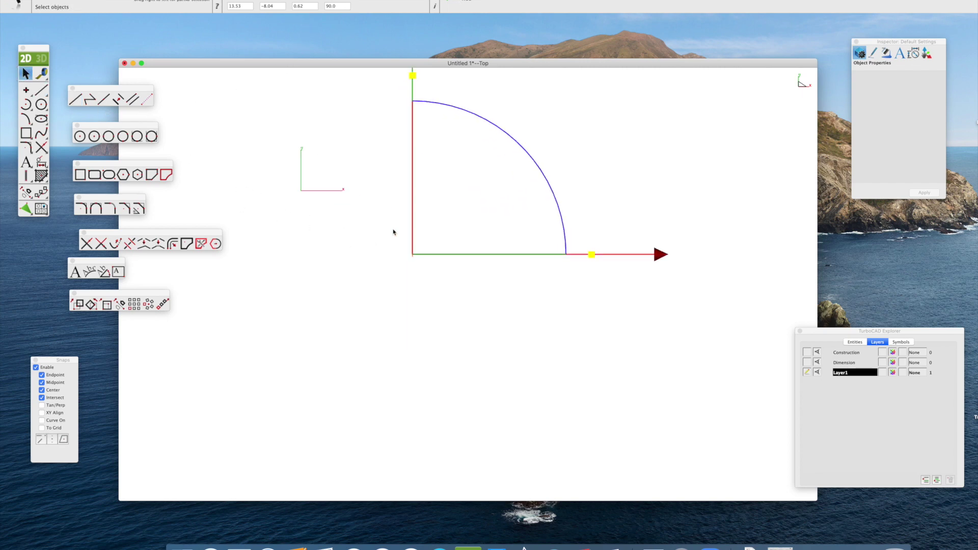
scroll(431, 275, up, 5)
scroll(378, 236, up, 4)
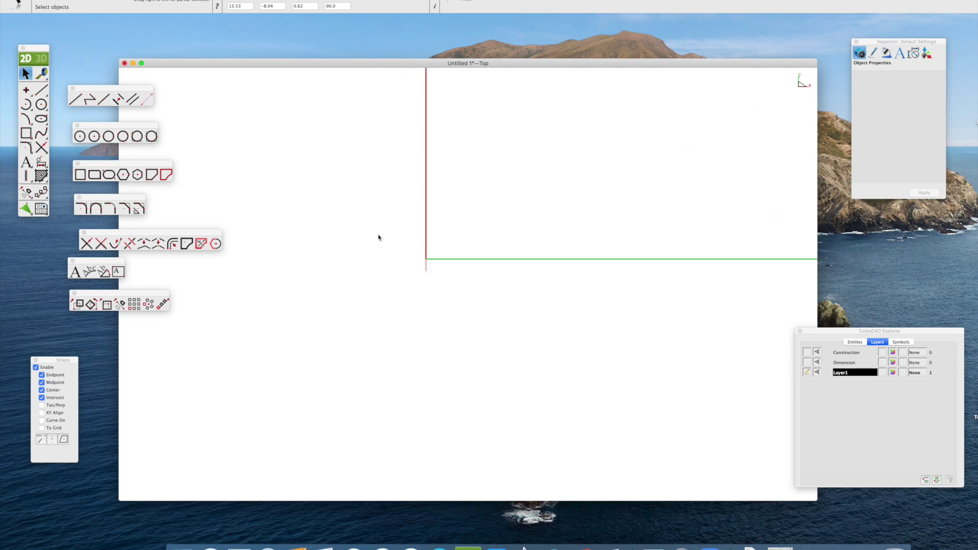
click(485, 301)
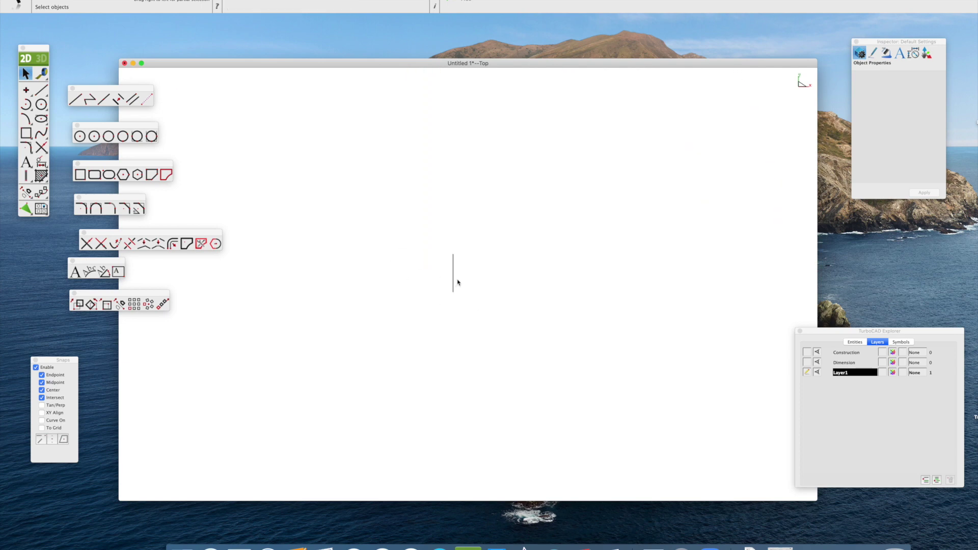
scroll(457, 281, up, 5)
click(445, 259)
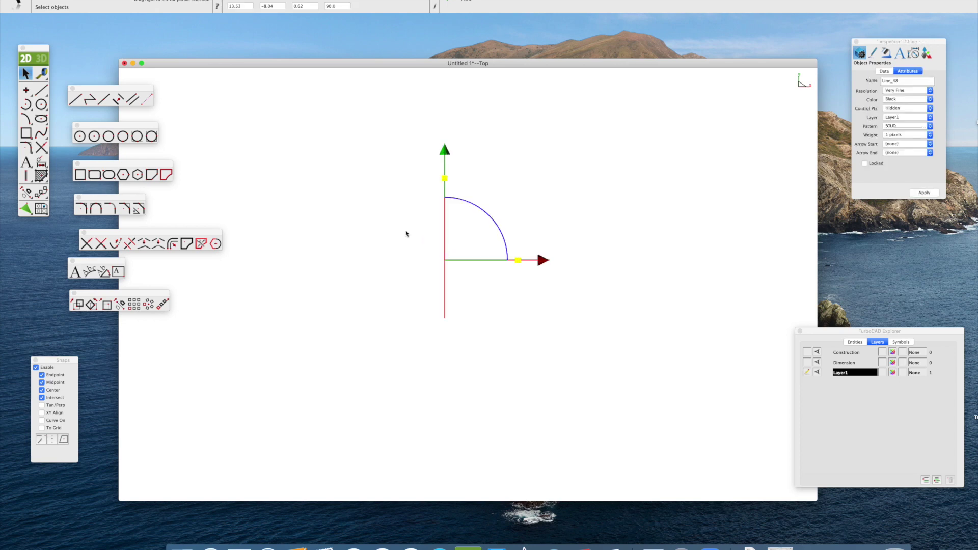
click(305, 6)
key(Return)
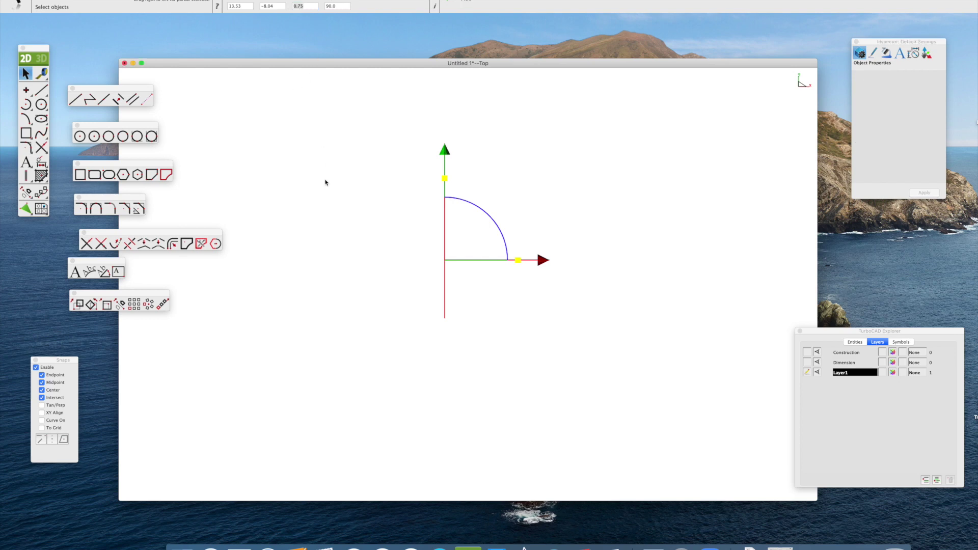
click(326, 182)
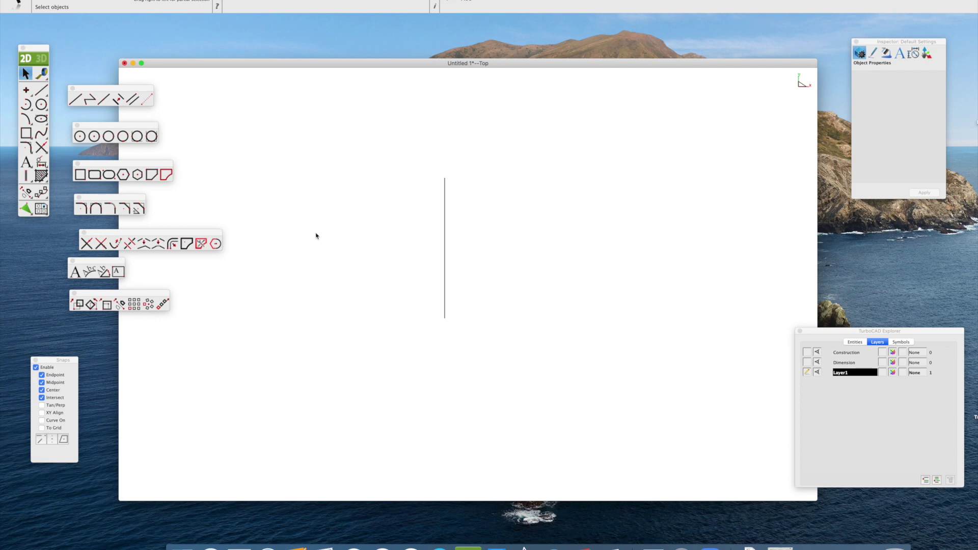
Create a parallel copy of the vertical line, offset about 0.88 to its right
click(118, 99)
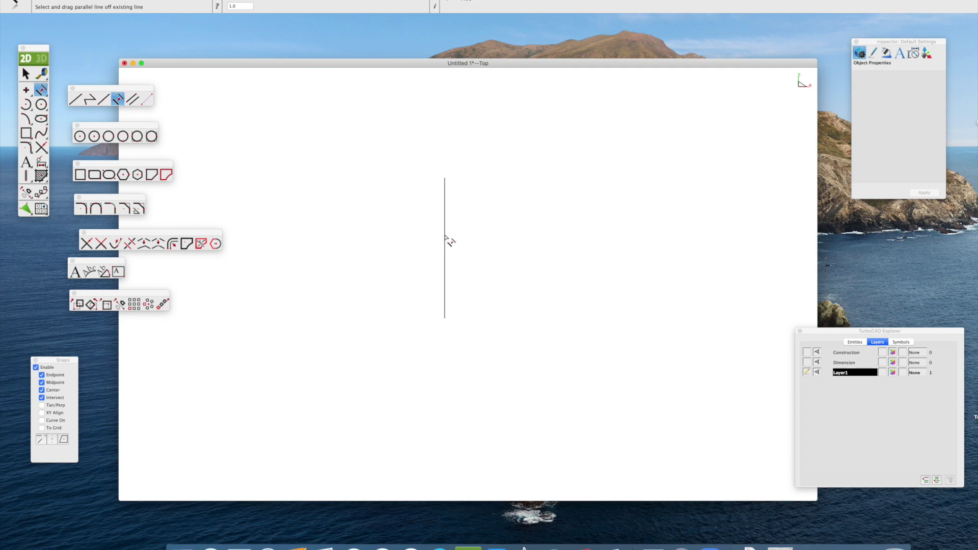
drag(446, 240, 612, 255)
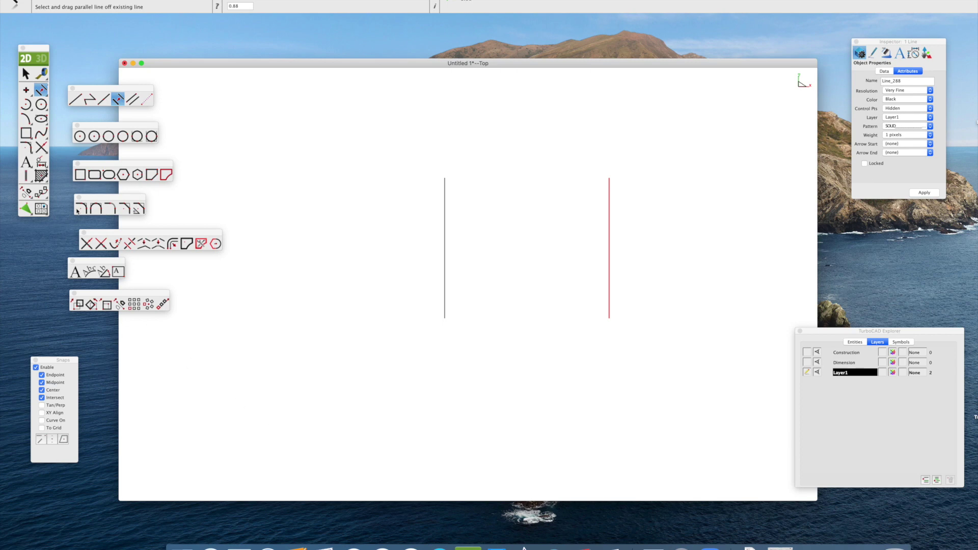
Close the rectangle with two horizontal single lines joining the lower and upper endpoints of the two vertical lines
click(76, 99)
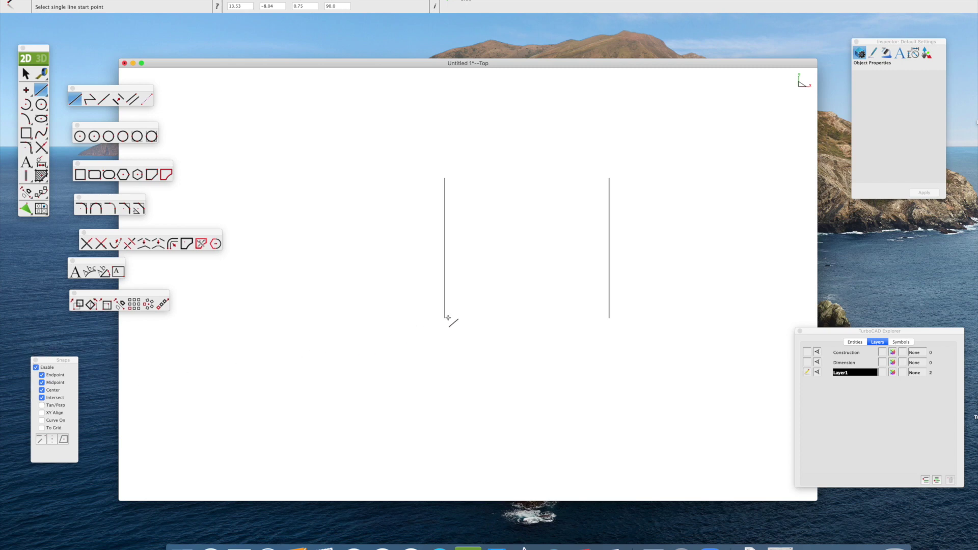
click(446, 319)
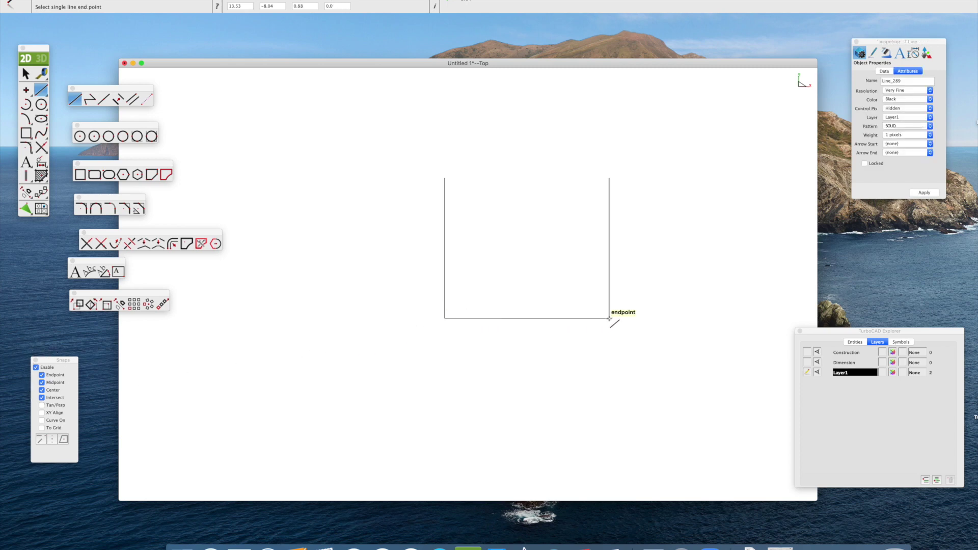
click(609, 318)
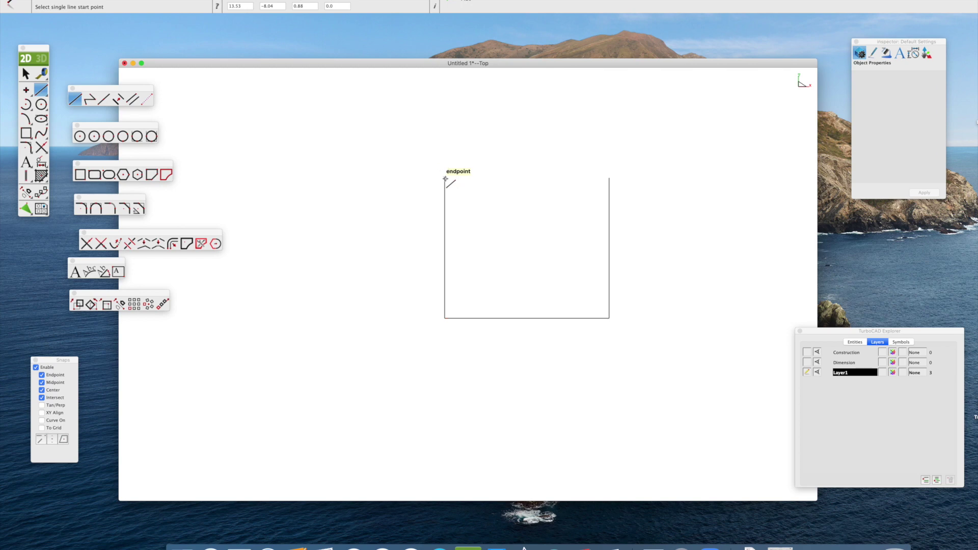
click(445, 178)
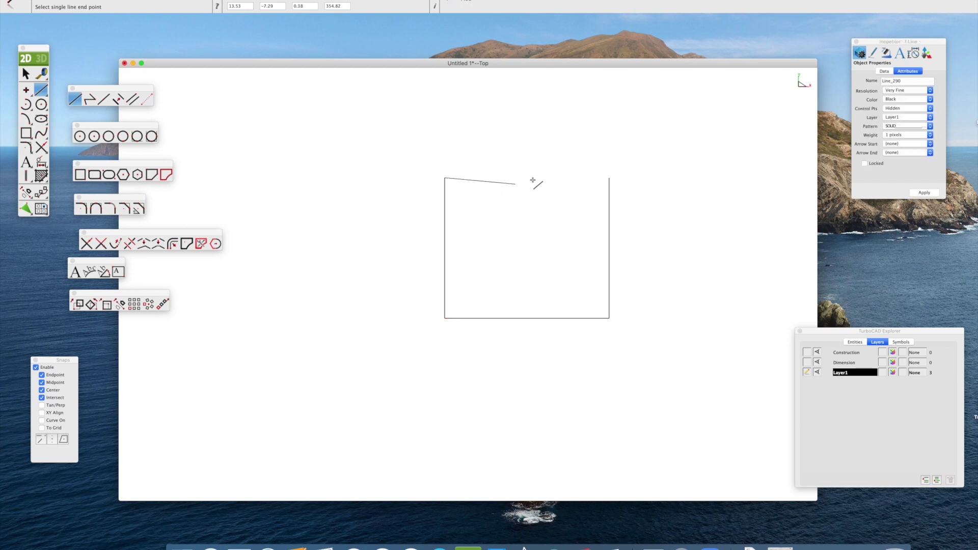
click(610, 179)
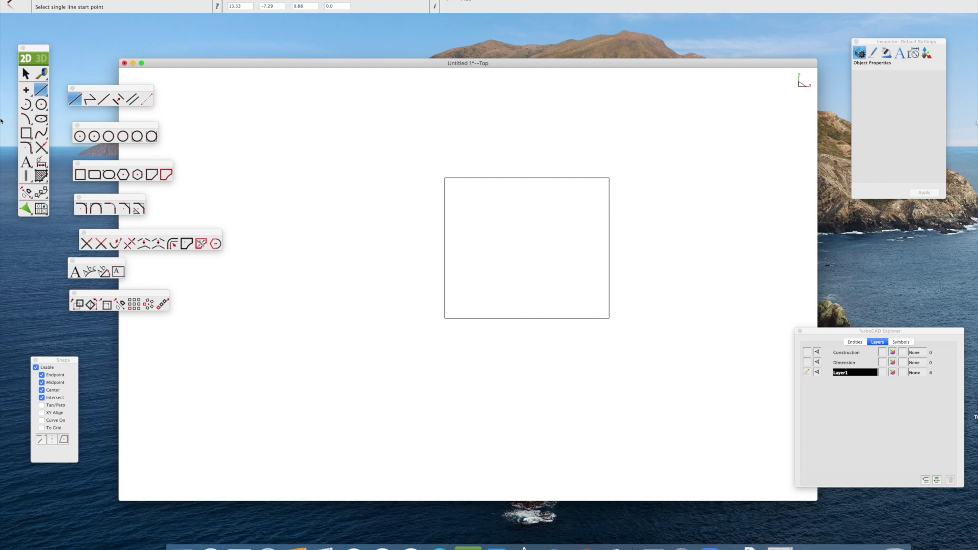
key(Escape)
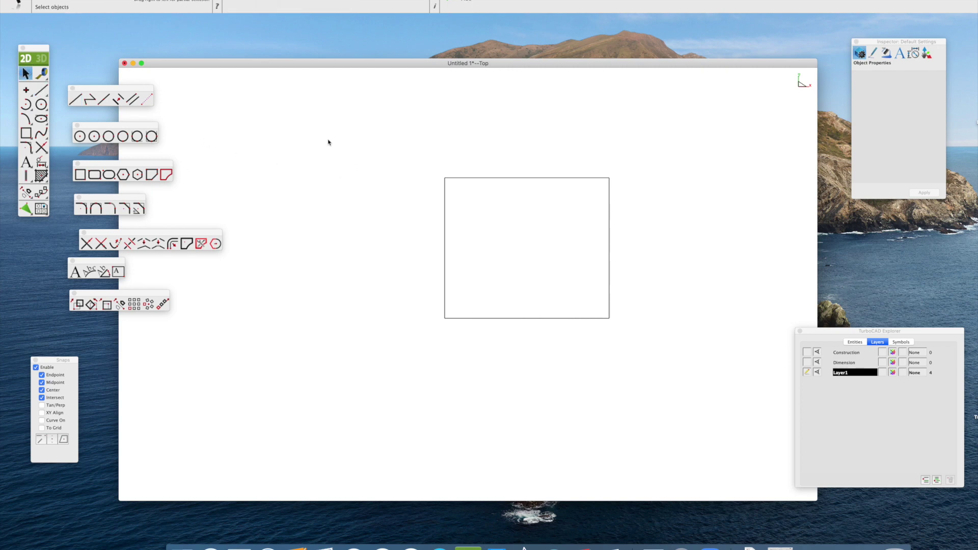
Measure the length of the rectangle's top edge between its two corners
drag(544, 232, 490, 250)
scroll(492, 249, up, 1)
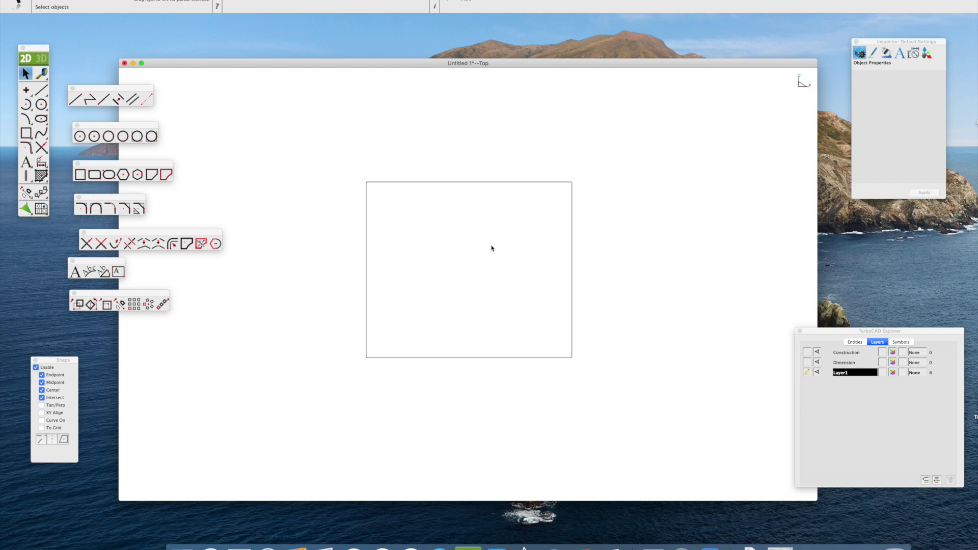
middle_drag(487, 251, 485, 279)
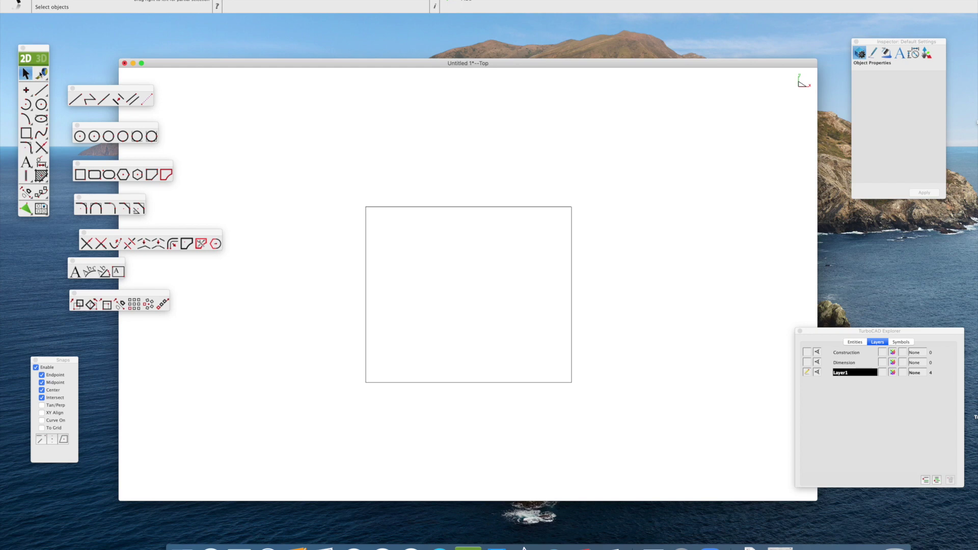
click(41, 74)
click(365, 207)
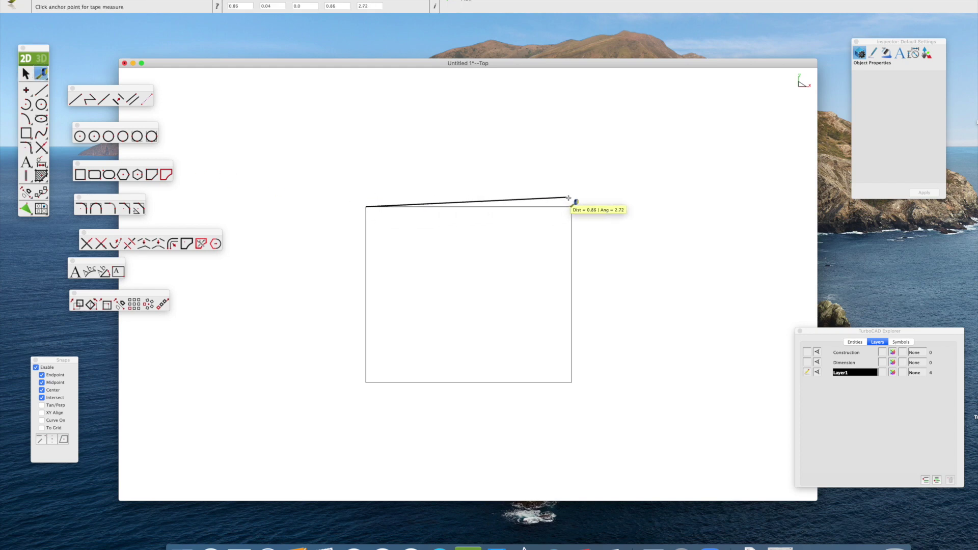
click(569, 208)
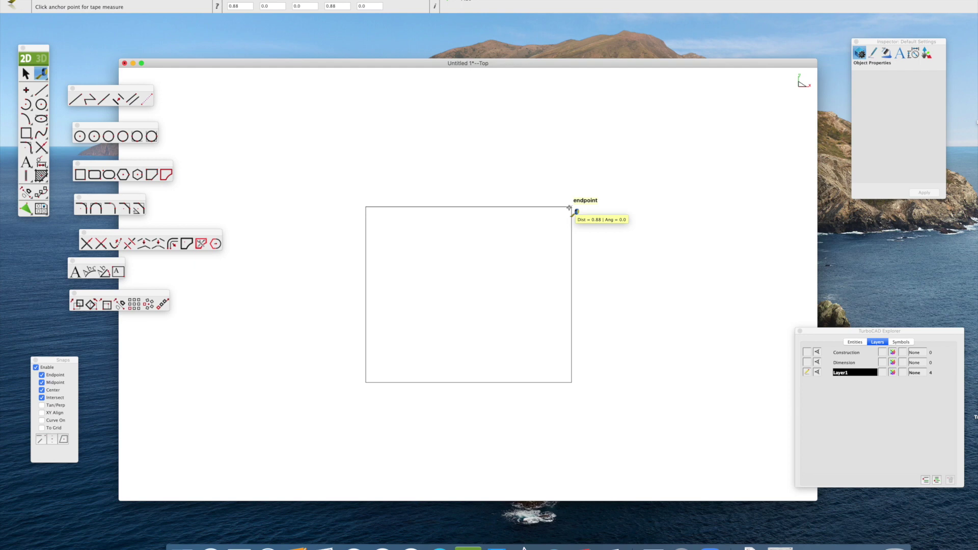
click(25, 75)
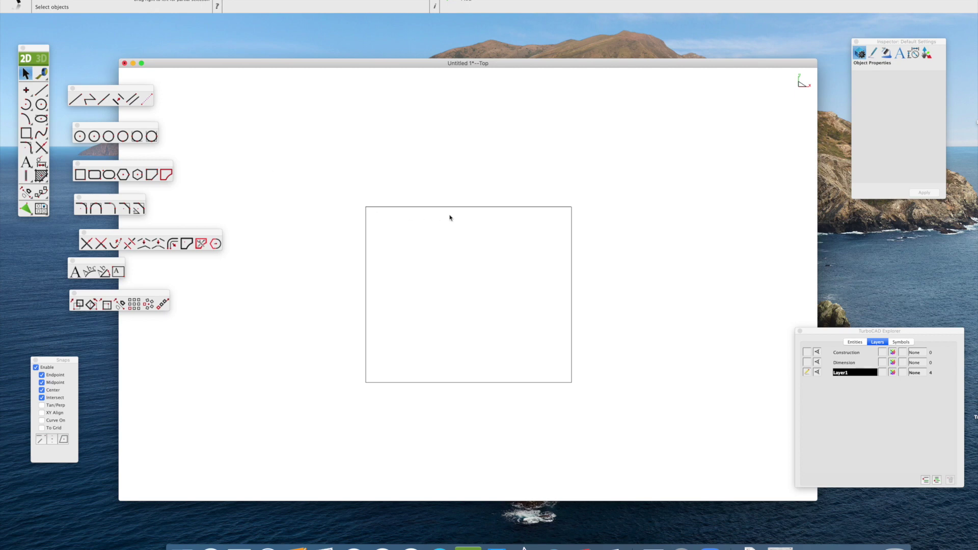
Create a parallel copy of the rectangle's top edge, offset about 0.08 below it
click(117, 99)
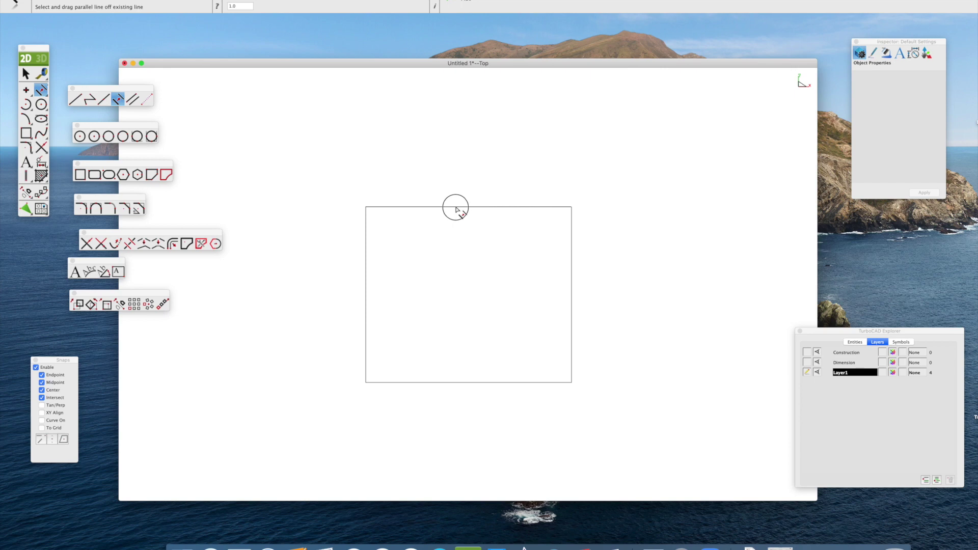
drag(457, 209, 458, 225)
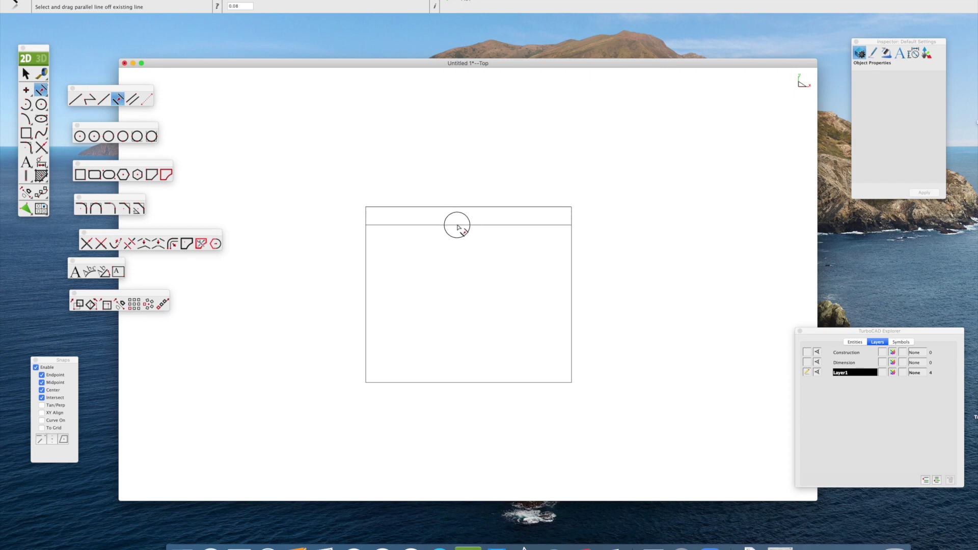
click(458, 225)
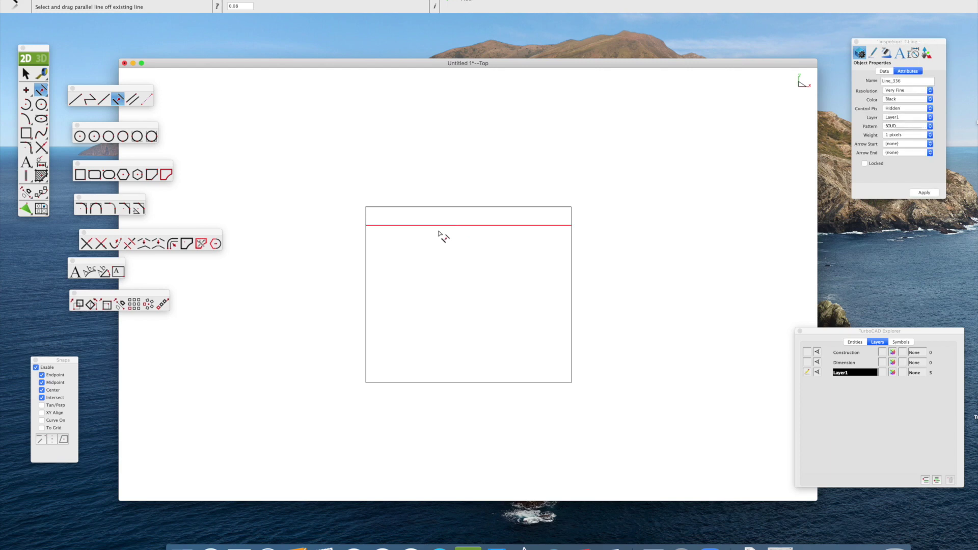
Stretch the offset line lengthwise by a factor of about 1.5 so it extends past both sides of the rectangle
click(25, 73)
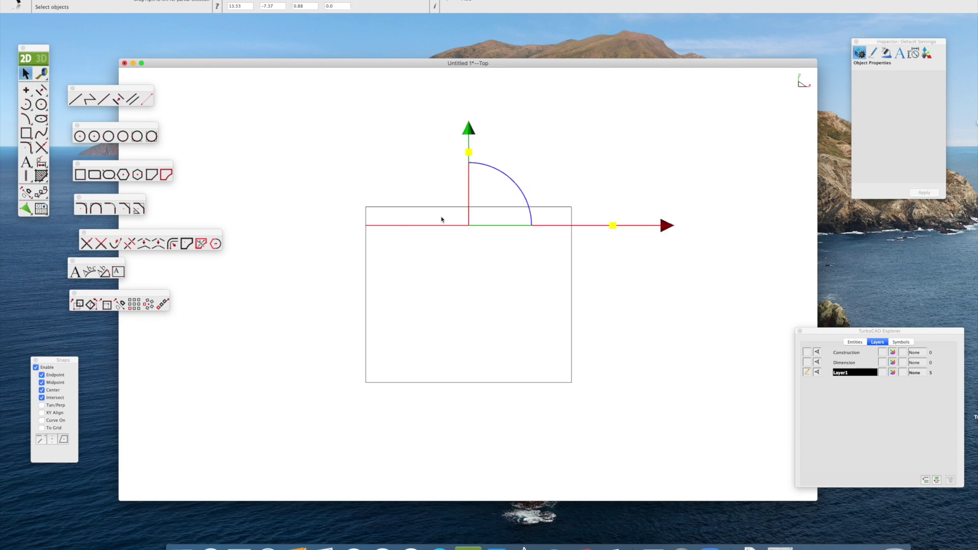
drag(614, 226, 686, 230)
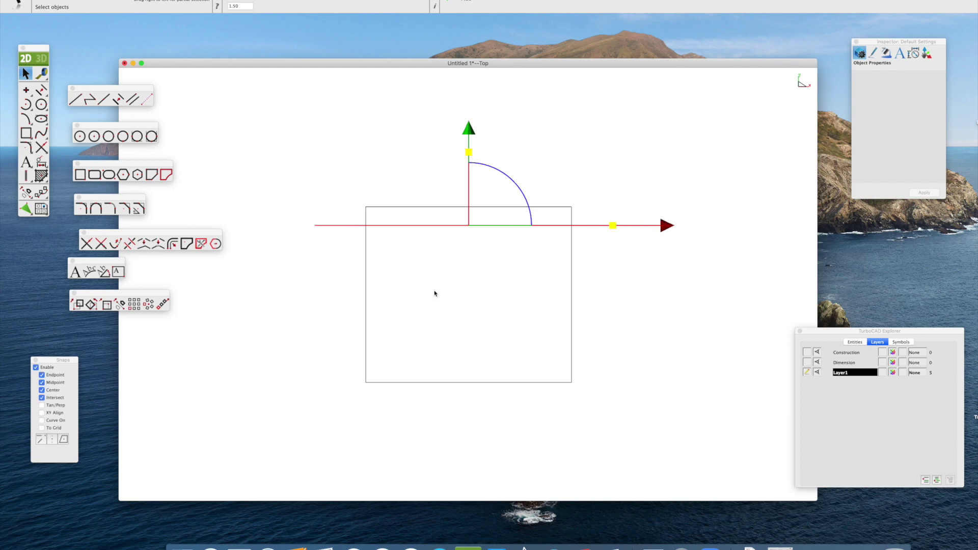
click(261, 127)
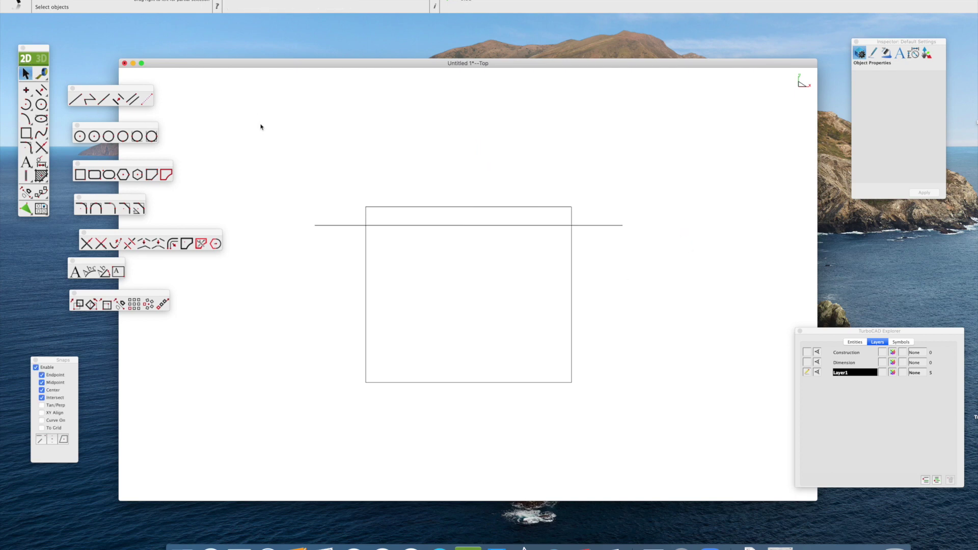
click(414, 225)
click(410, 207)
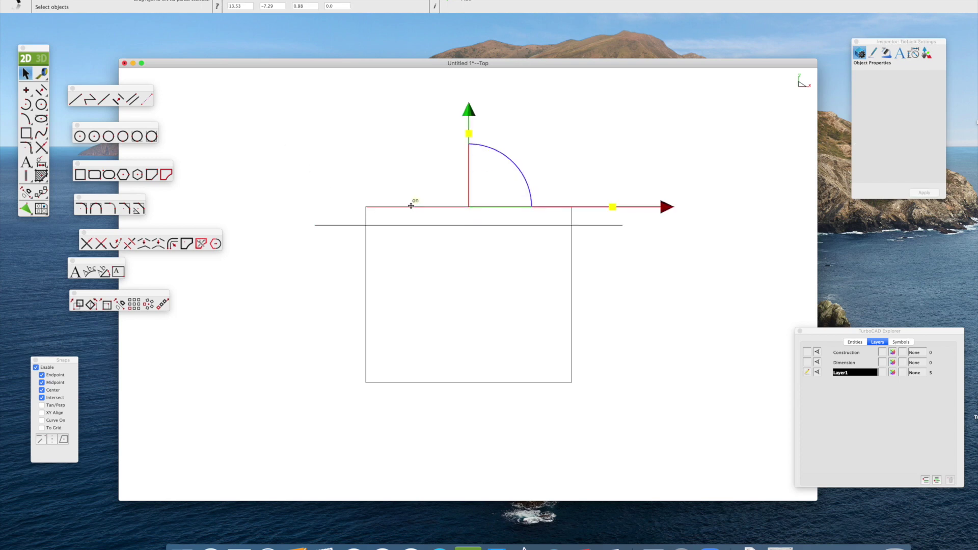
click(285, 157)
Create a parallel copy of the extended horizontal line, offset about 0.04 below it
click(115, 100)
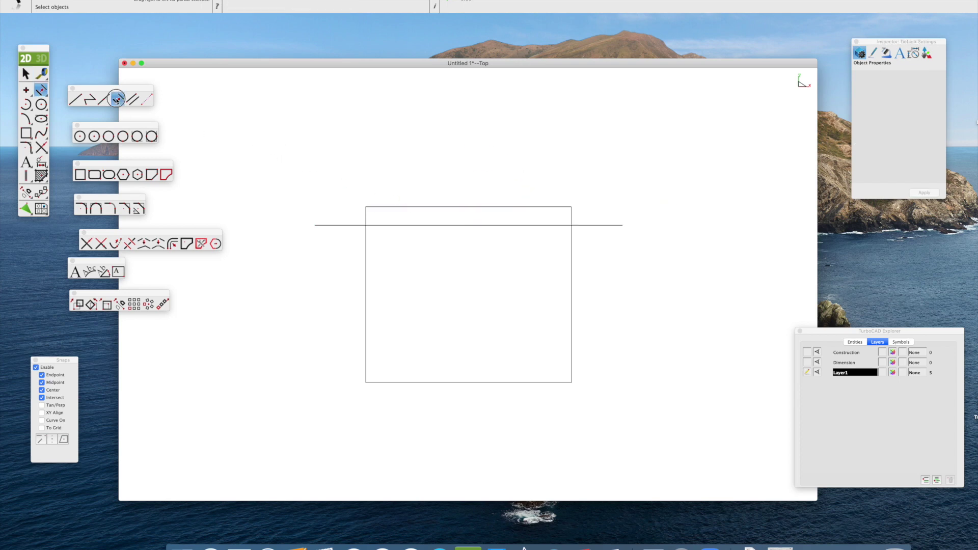
drag(438, 226, 439, 236)
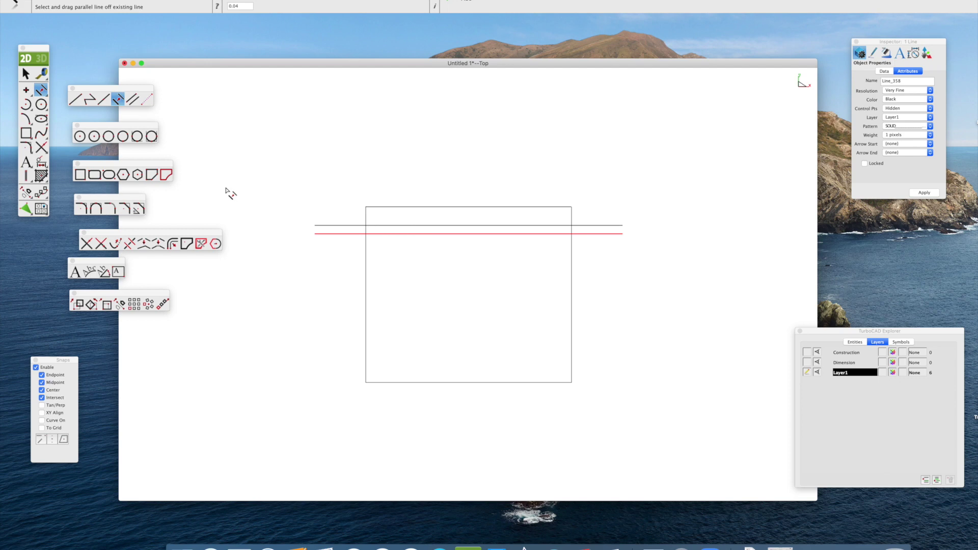
click(26, 74)
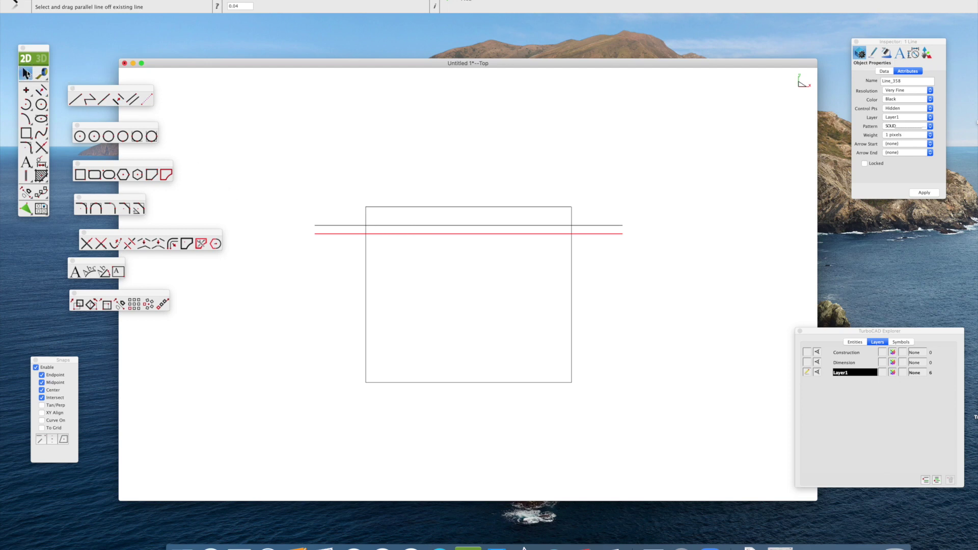
Create another parallel copy of the rectangle's top edge, offset about 0.16 below it, inside the rectangle
click(133, 100)
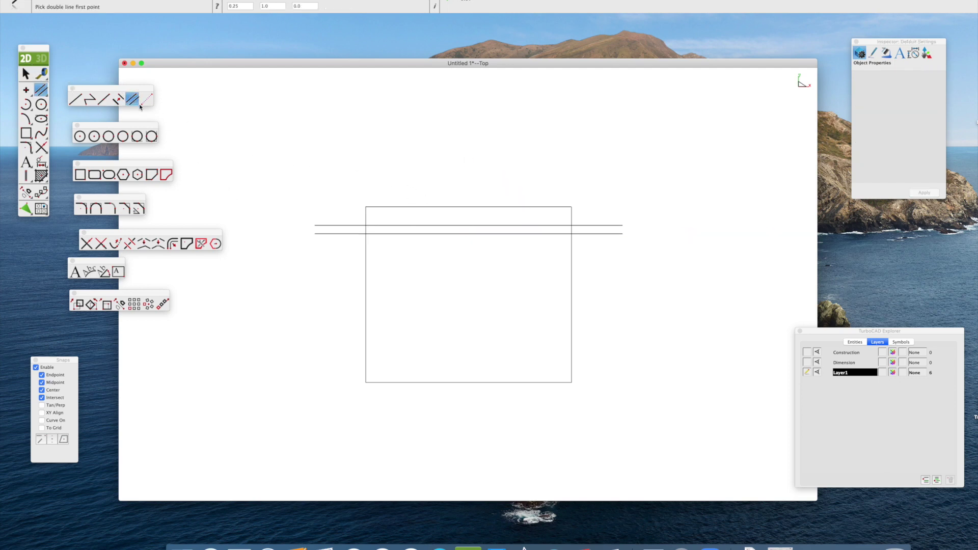
click(464, 207)
click(118, 99)
drag(456, 208, 458, 248)
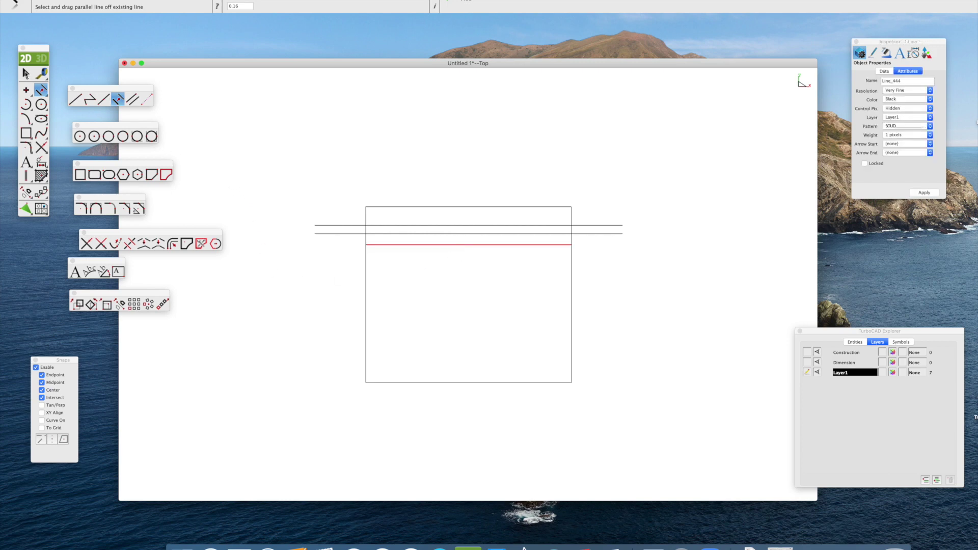
click(25, 74)
click(234, 122)
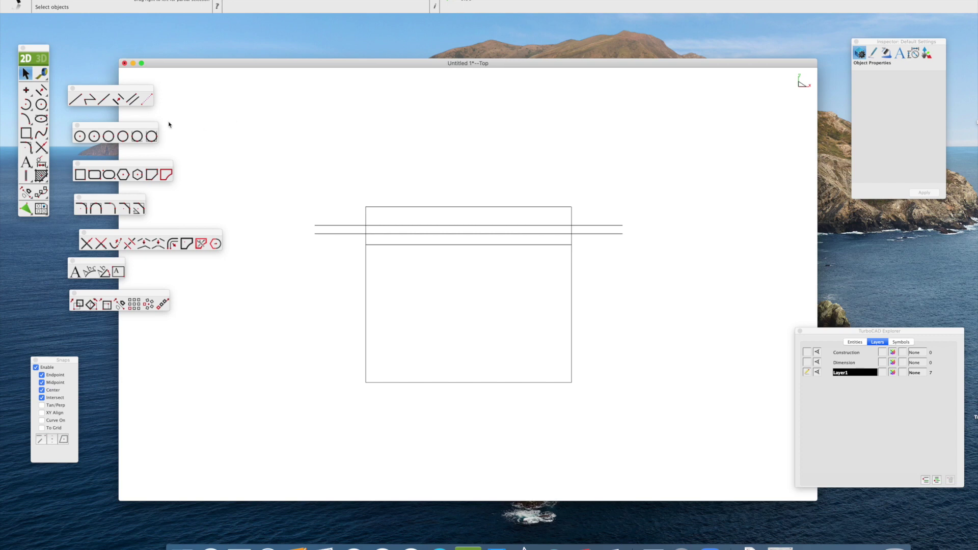
Create parallel copies of the rectangle's left and right edges, each offset about 0.12 outward
click(117, 100)
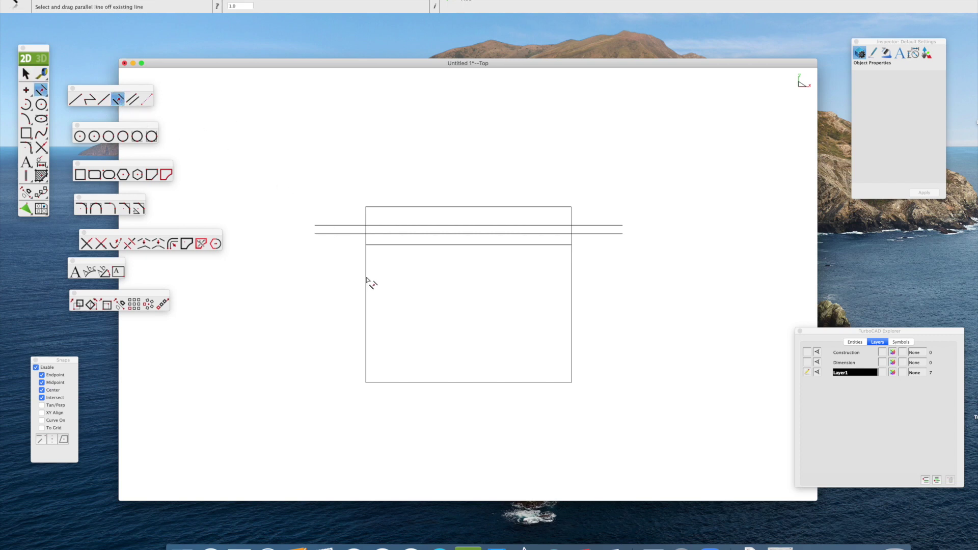
drag(366, 279, 339, 284)
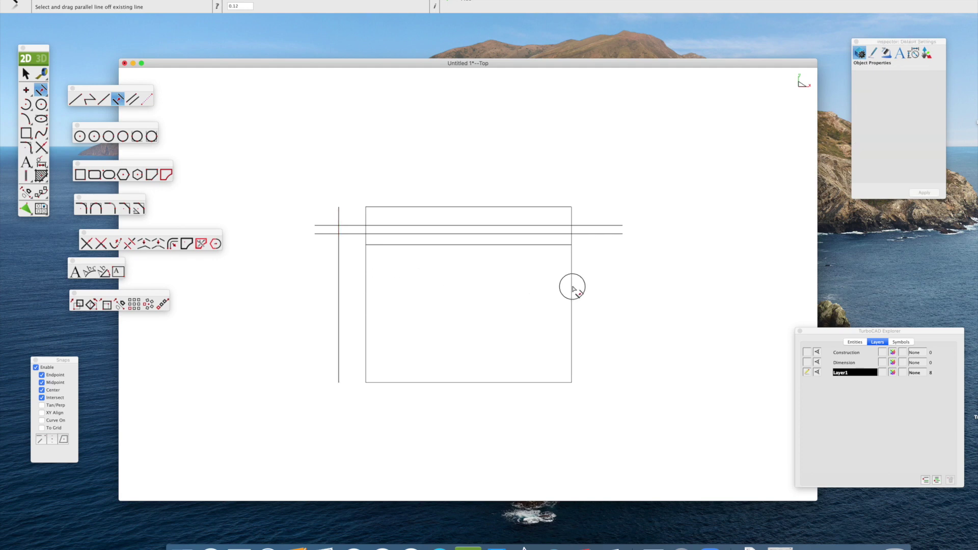
drag(572, 287, 600, 293)
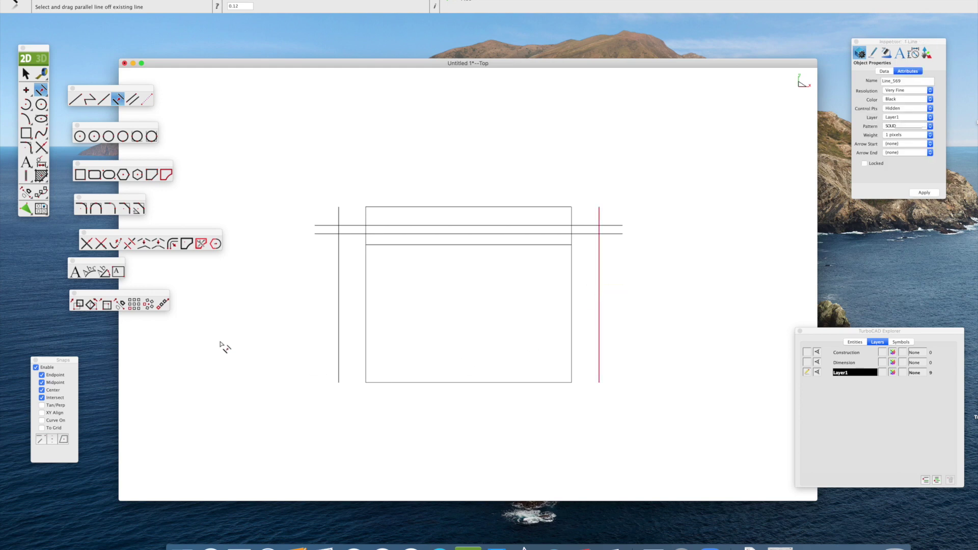
click(25, 73)
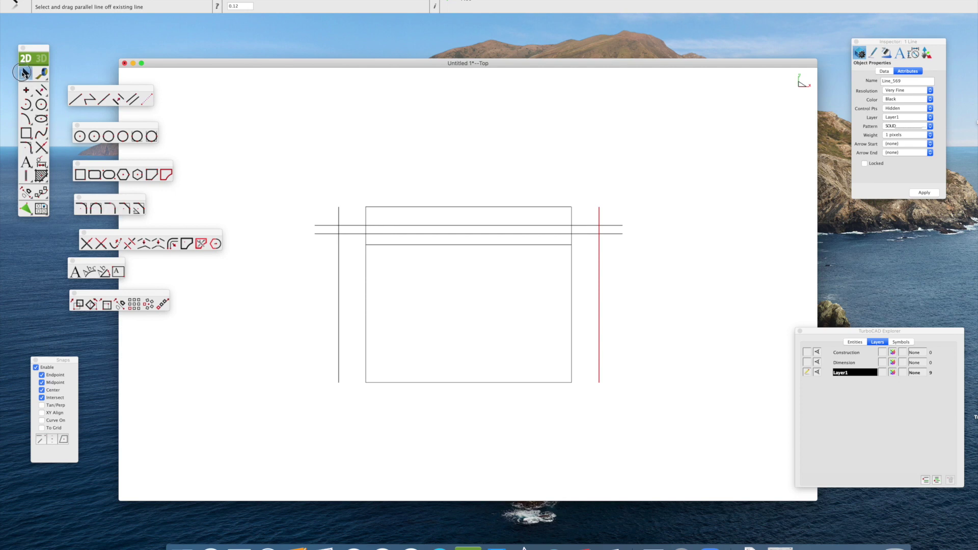
click(249, 143)
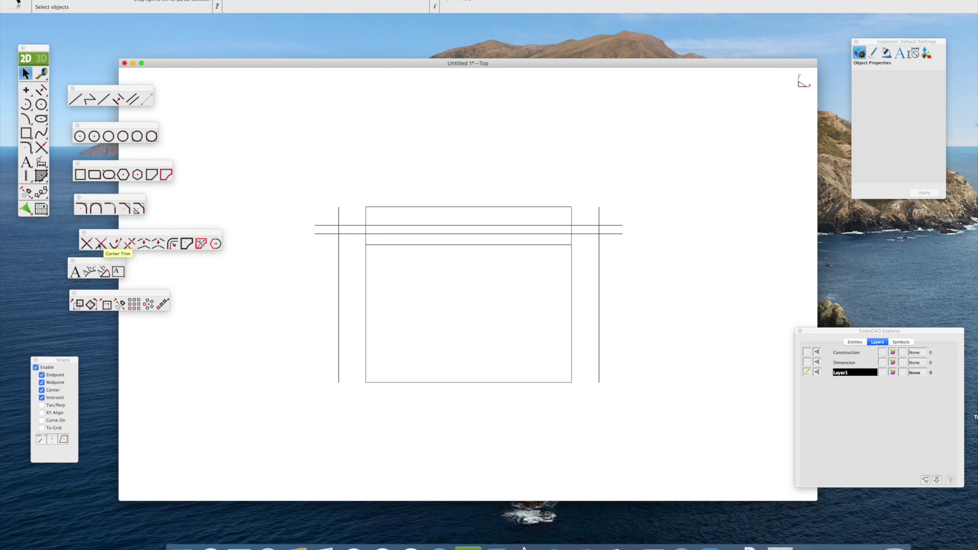
Corner-trim the outer left vertical line with both extended horizontal lines, keeping only the short segment between them
click(101, 244)
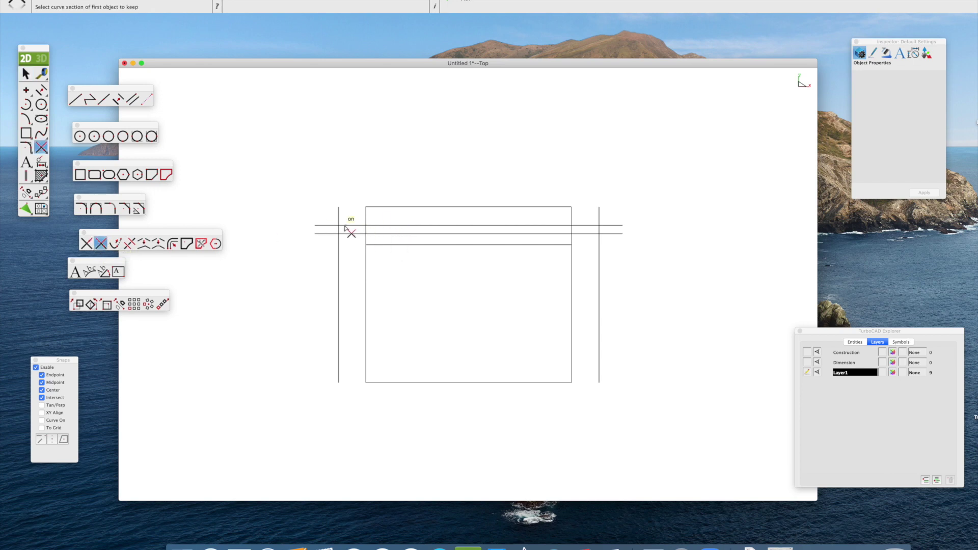
scroll(346, 222, up, 1)
scroll(346, 222, up, 3)
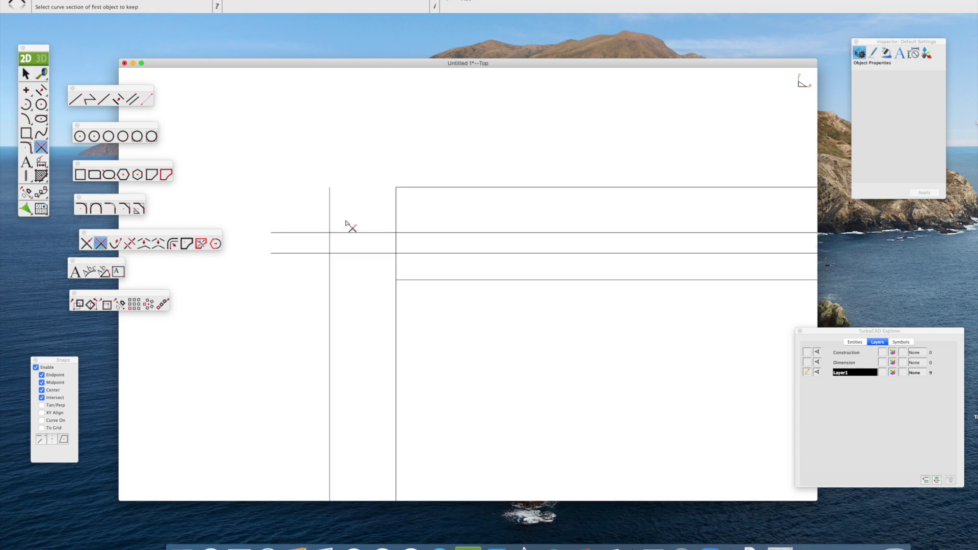
click(338, 235)
click(330, 244)
click(331, 249)
click(340, 253)
Corner-trim the outer right vertical line with both extended horizontal lines to close the narrow strip's right end
scroll(443, 267, down, 3)
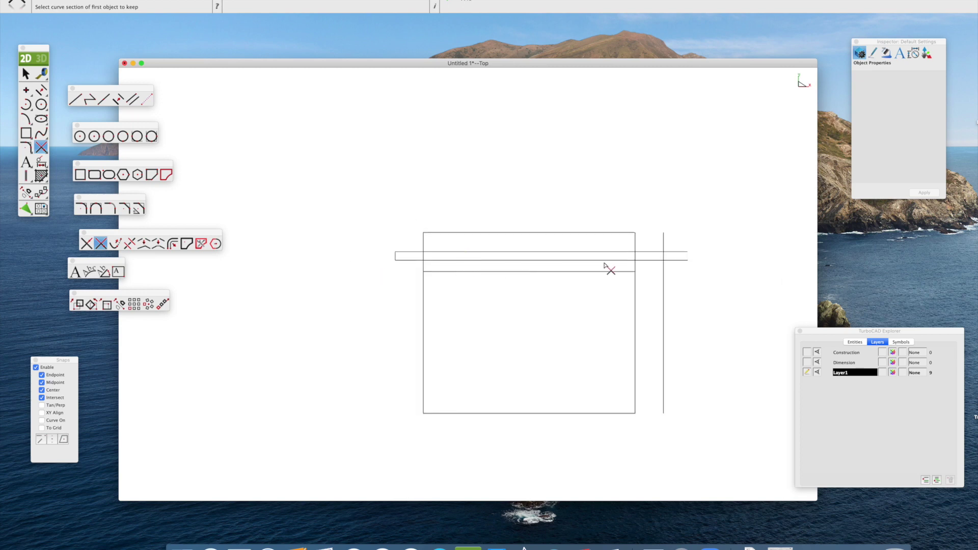
middle_drag(647, 263, 509, 253)
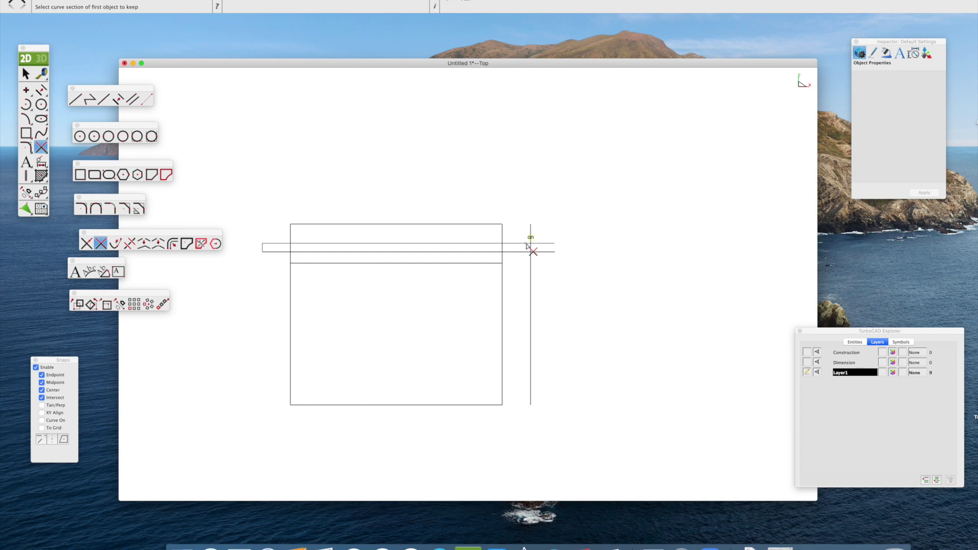
scroll(527, 245, up, 2)
click(530, 248)
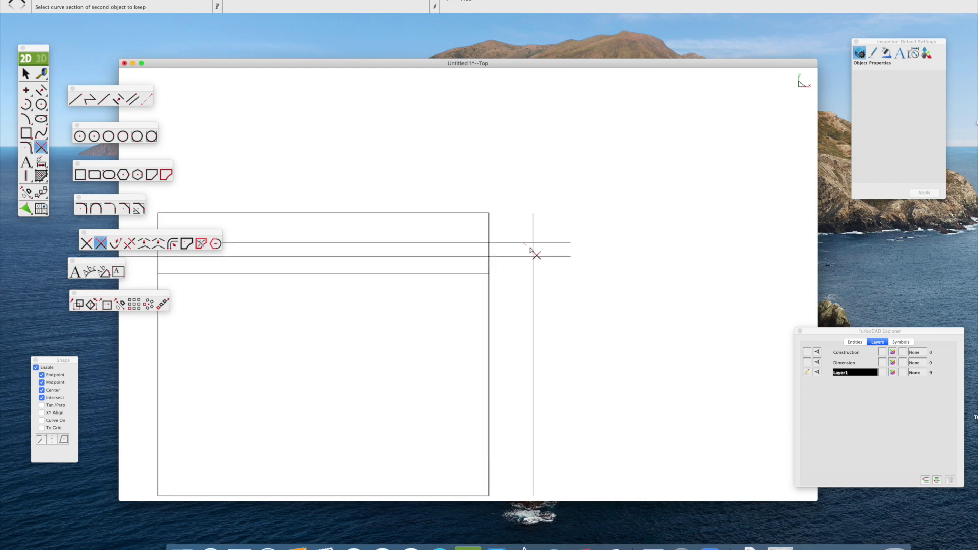
click(534, 252)
click(531, 256)
click(530, 258)
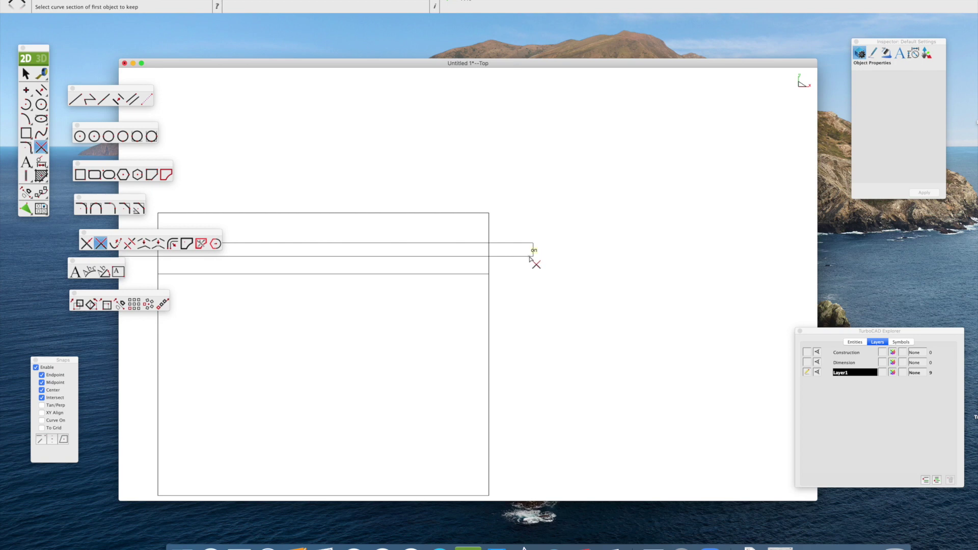
Trim away both horizontal strip lines between the rectangle's left and right edges, using those edges as cutting boundaries
click(26, 74)
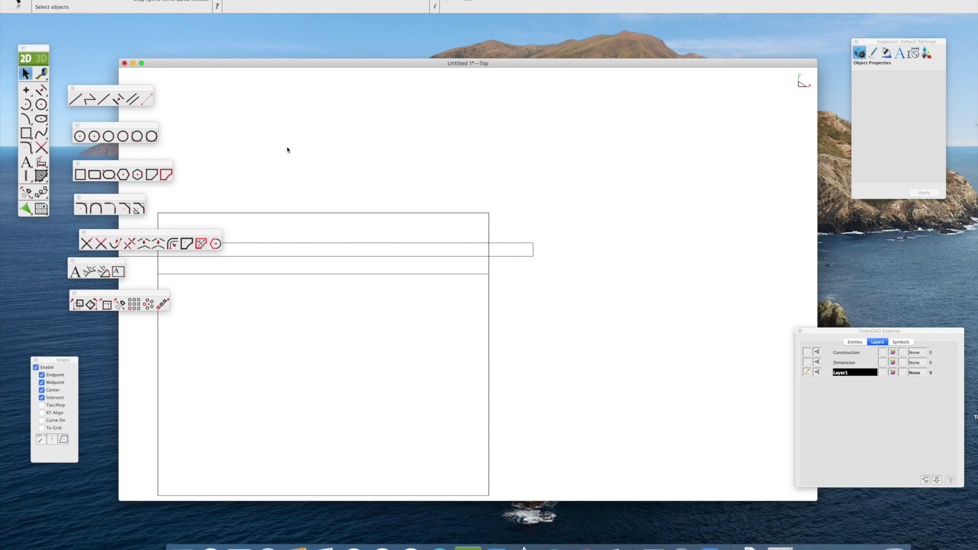
scroll(288, 150, up, 1)
scroll(287, 150, down, 2)
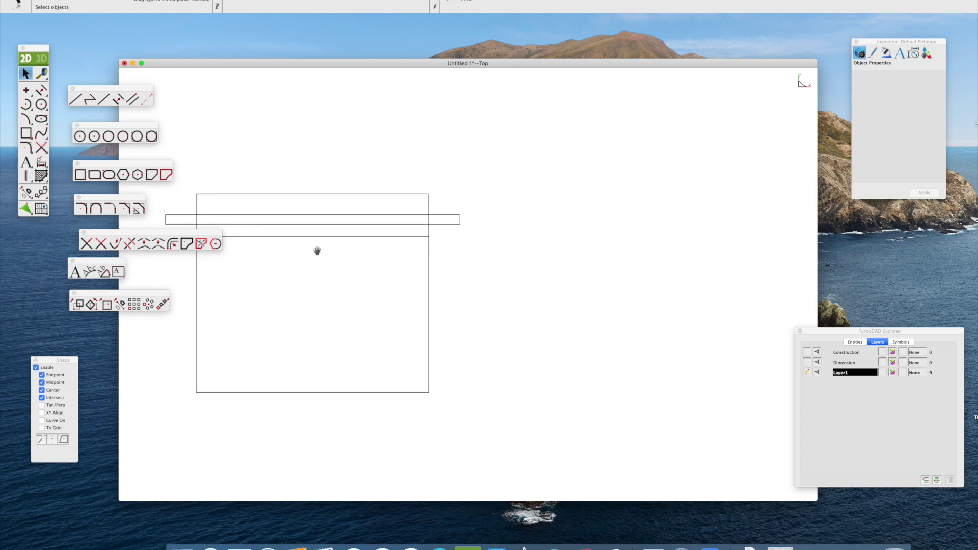
mouse_move(317, 250)
middle_down()
mouse_move(339, 280)
mouse_move(444, 270)
middle_up()
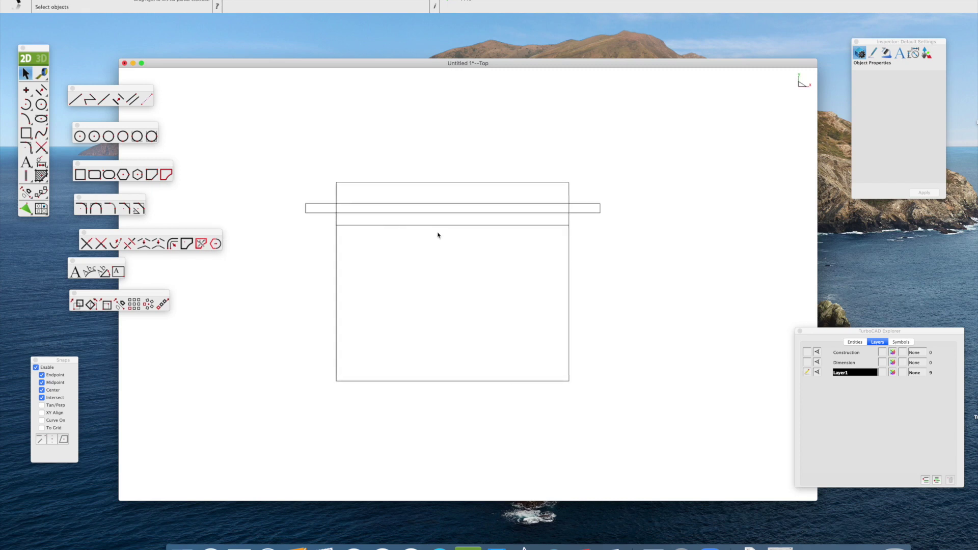
scroll(438, 235, up, 1)
click(87, 244)
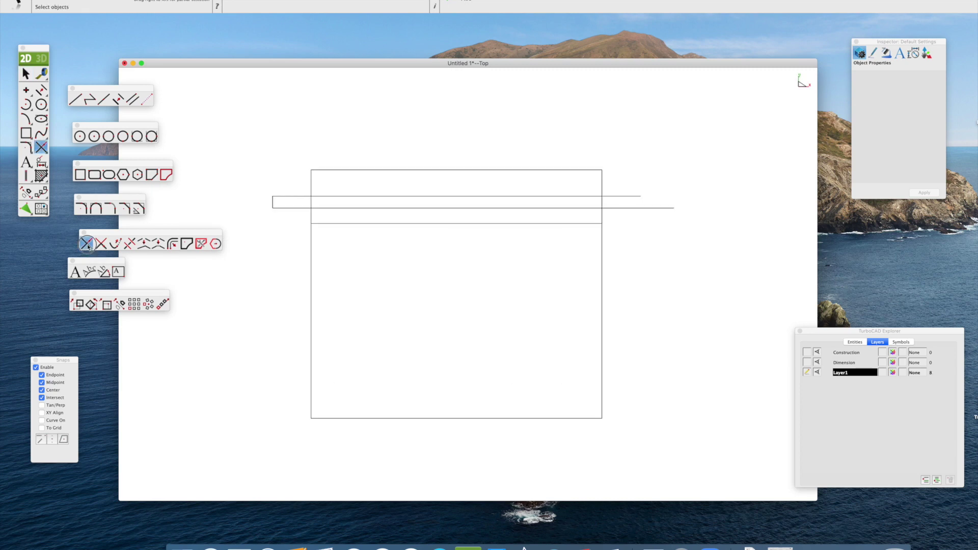
click(311, 189)
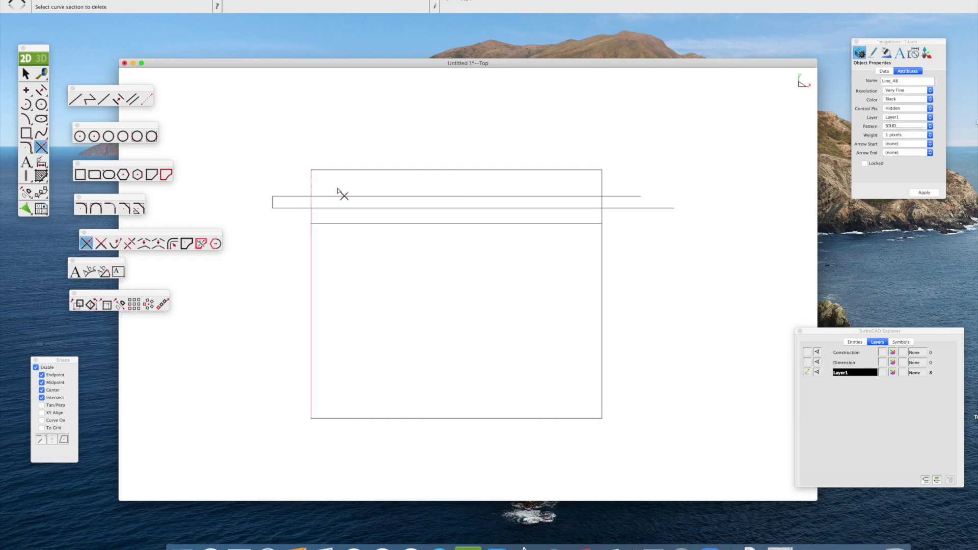
click(602, 185)
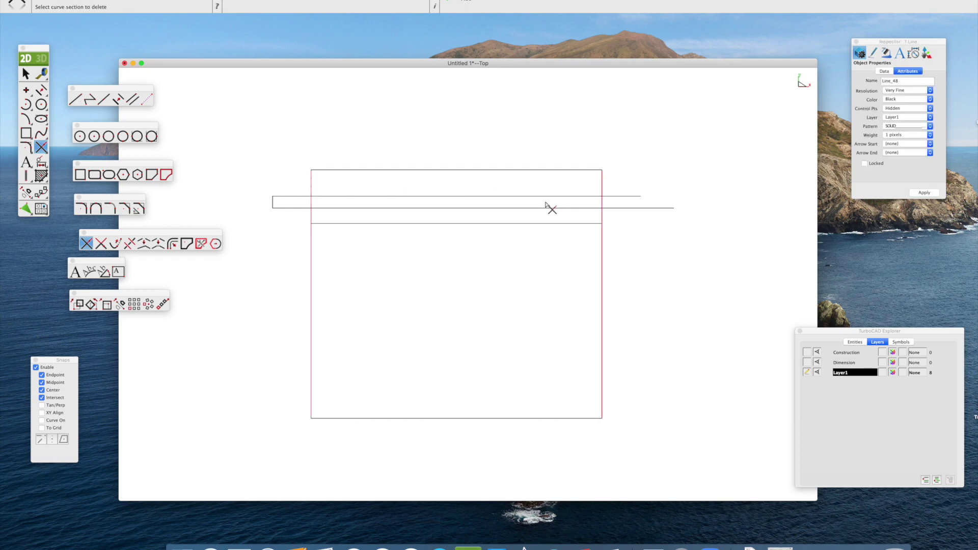
click(509, 196)
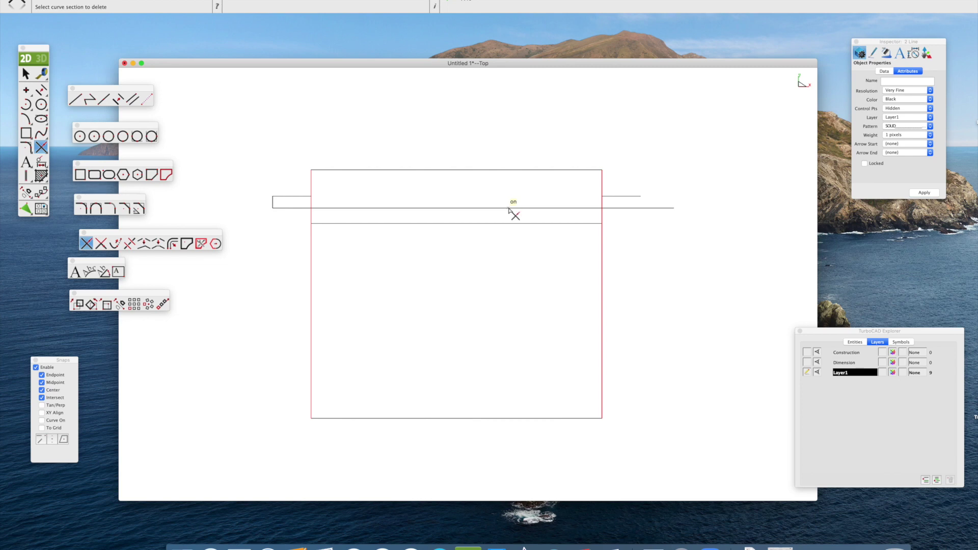
click(509, 208)
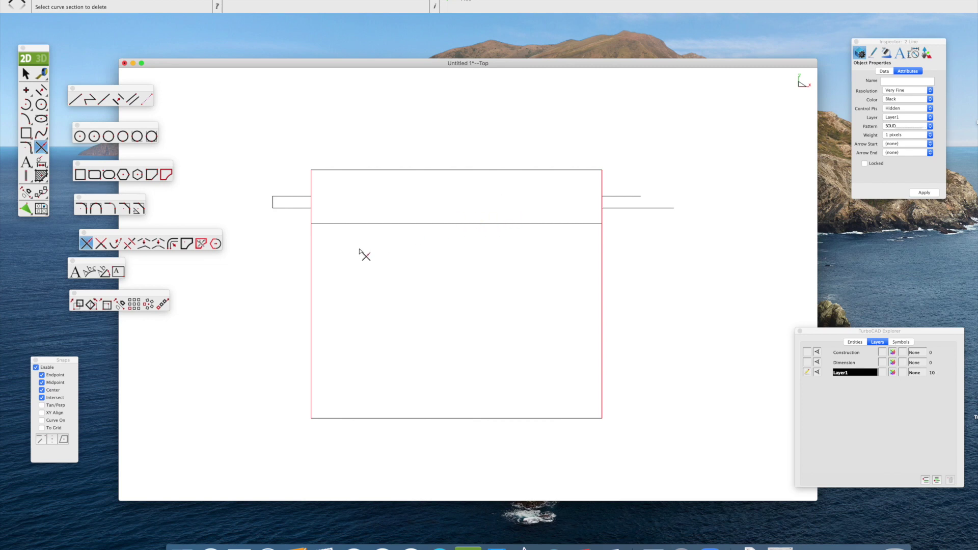
Draw a vertical line about 0.06 long from the right tab's upper line end down past its lower line
click(102, 100)
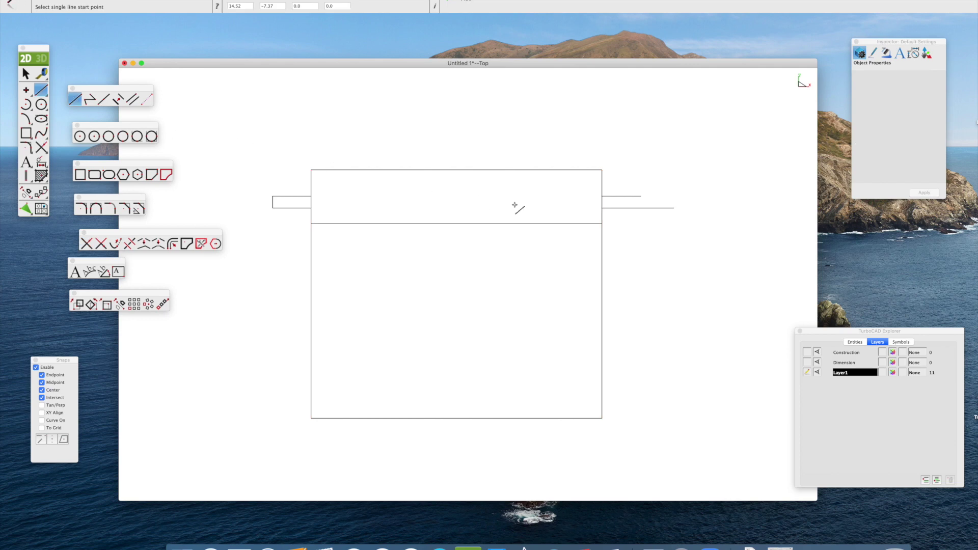
click(640, 196)
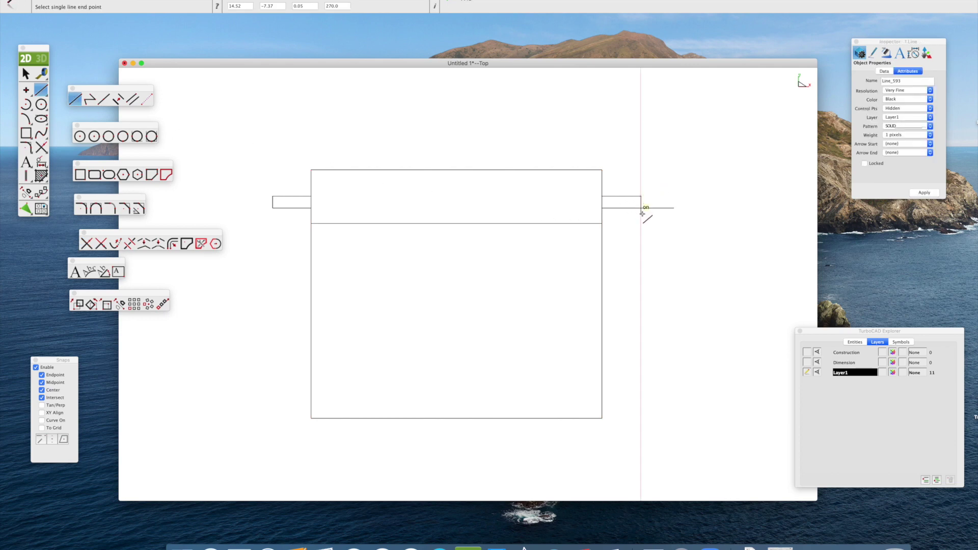
click(643, 216)
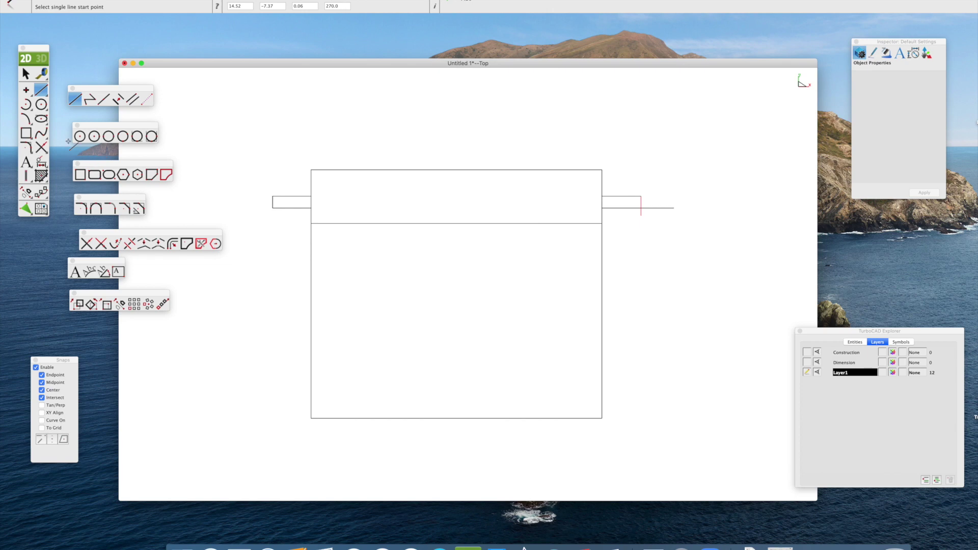
click(56, 270)
click(167, 66)
click(87, 244)
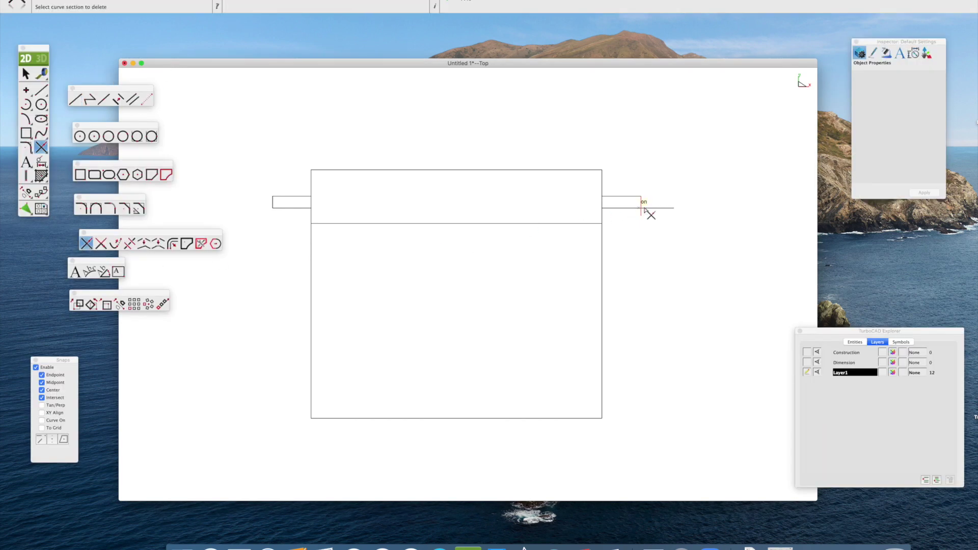
scroll(655, 209, up, 2)
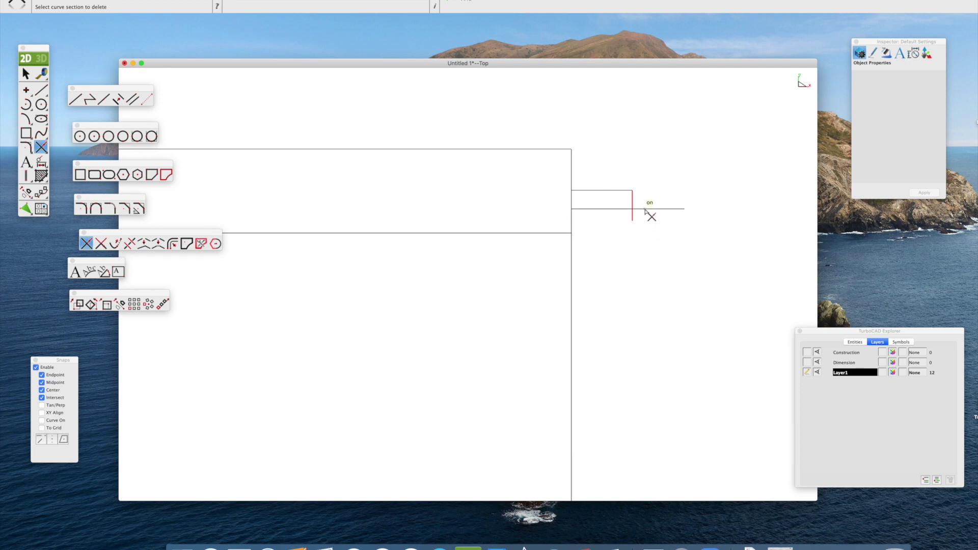
click(26, 73)
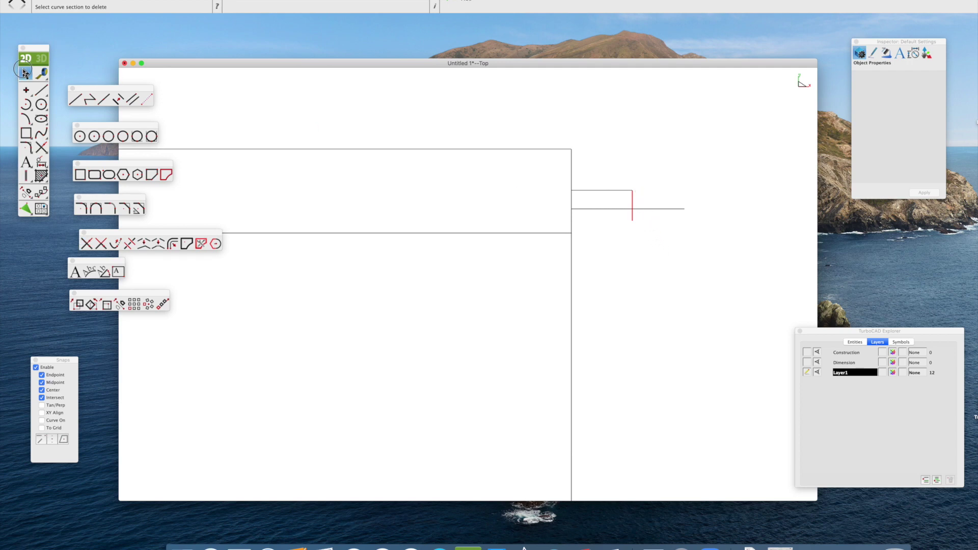
click(593, 121)
Trim off the right tab's lower line where it extends beyond the short vertical end line
click(88, 244)
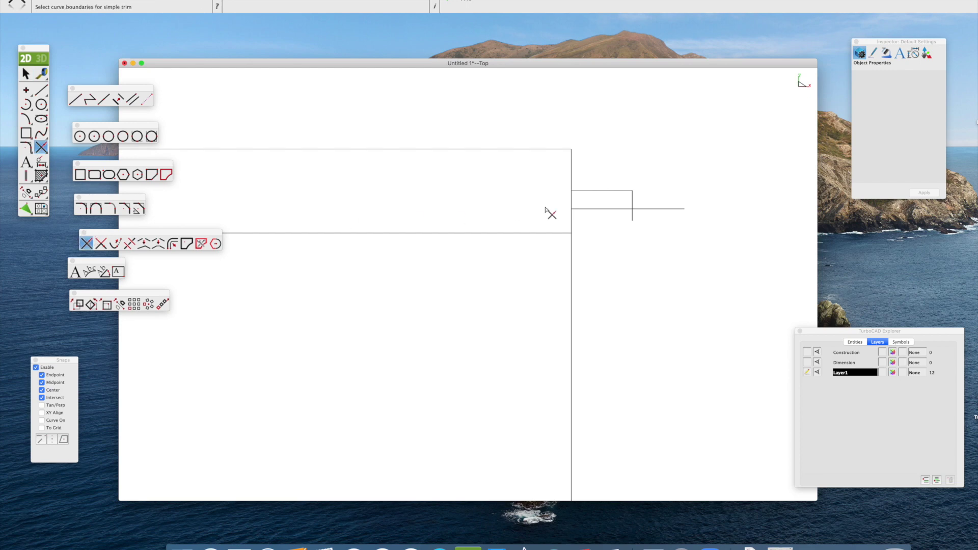
click(633, 199)
click(643, 209)
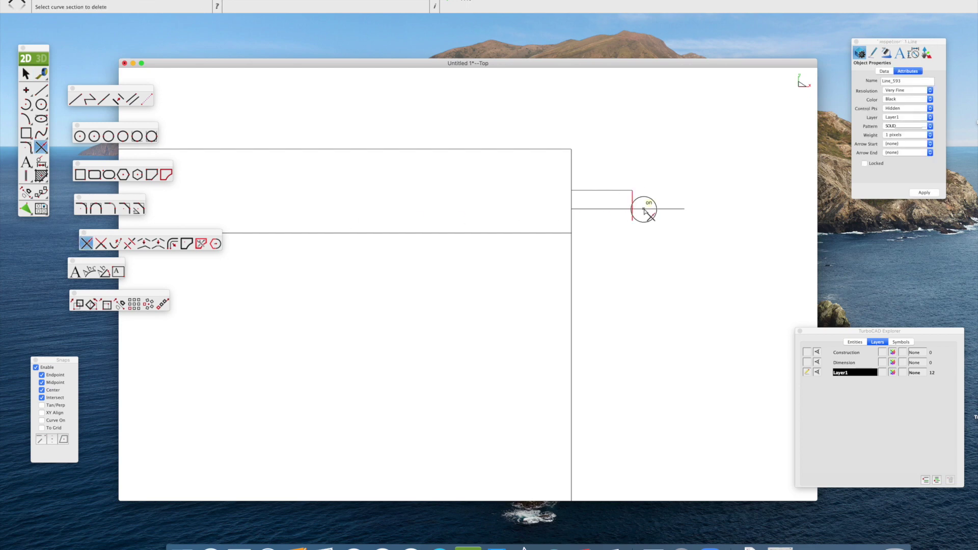
click(25, 74)
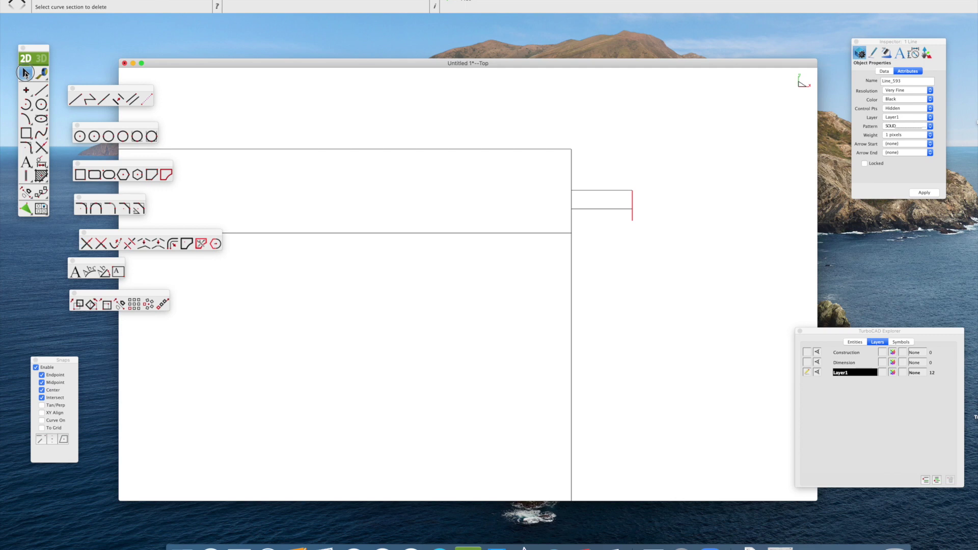
click(607, 248)
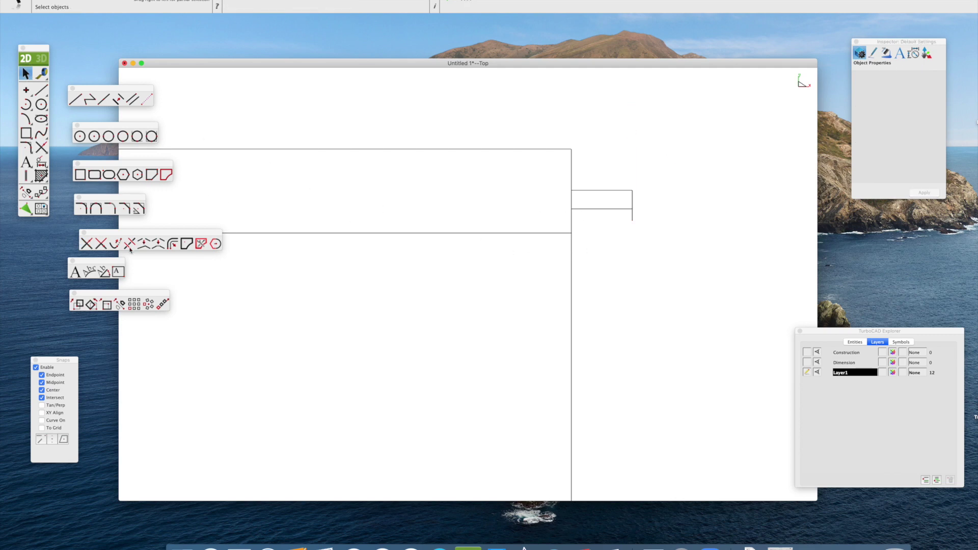
Trim off the right tab's vertical end line where it extends below the tab's lower line
click(92, 246)
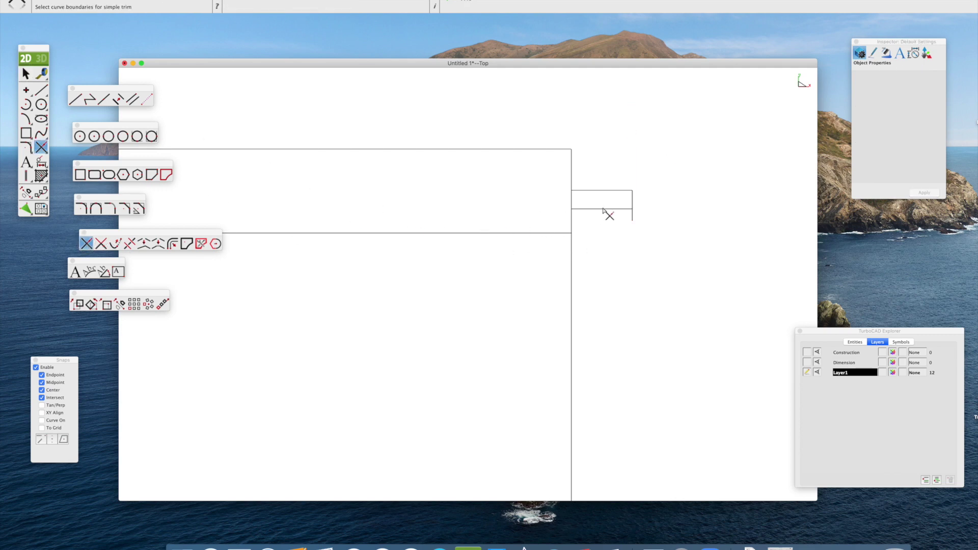
click(632, 218)
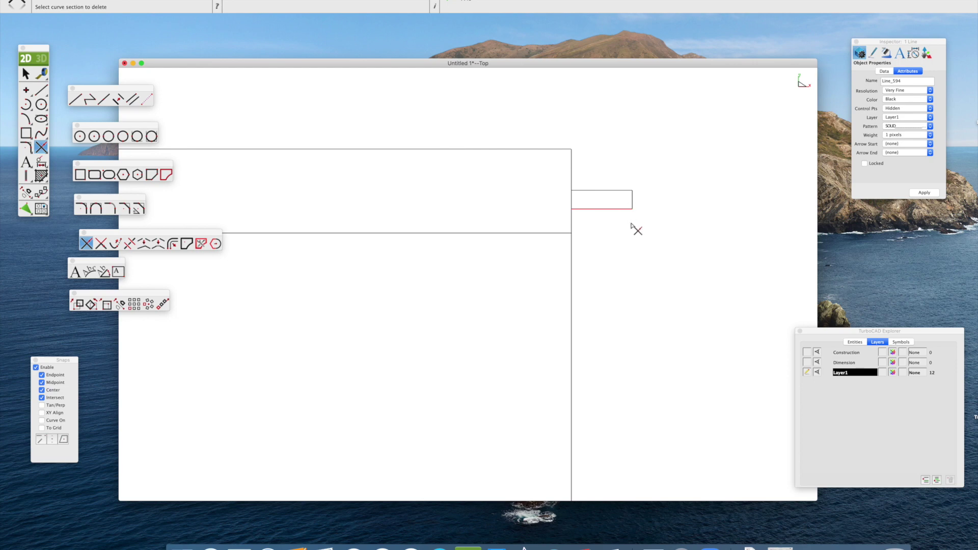
click(25, 73)
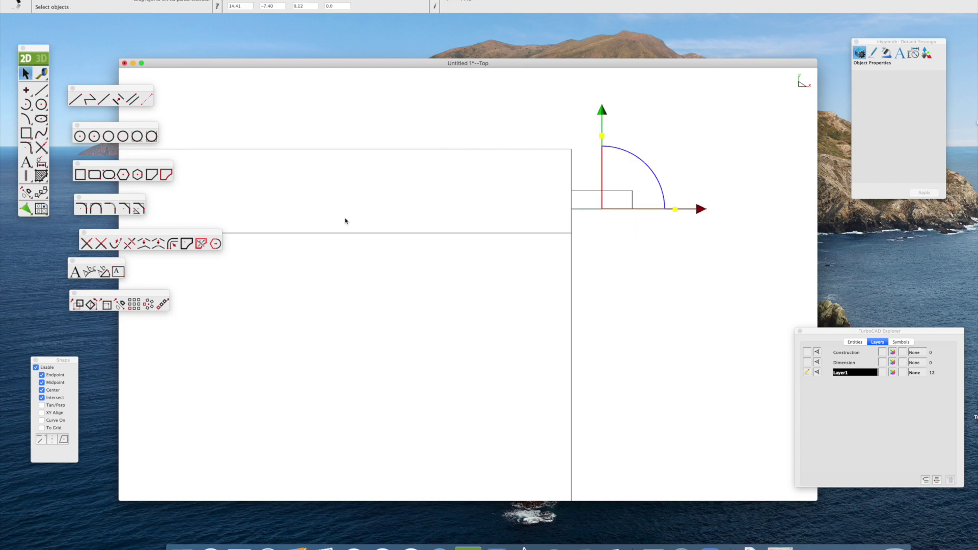
scroll(410, 249, down, 5)
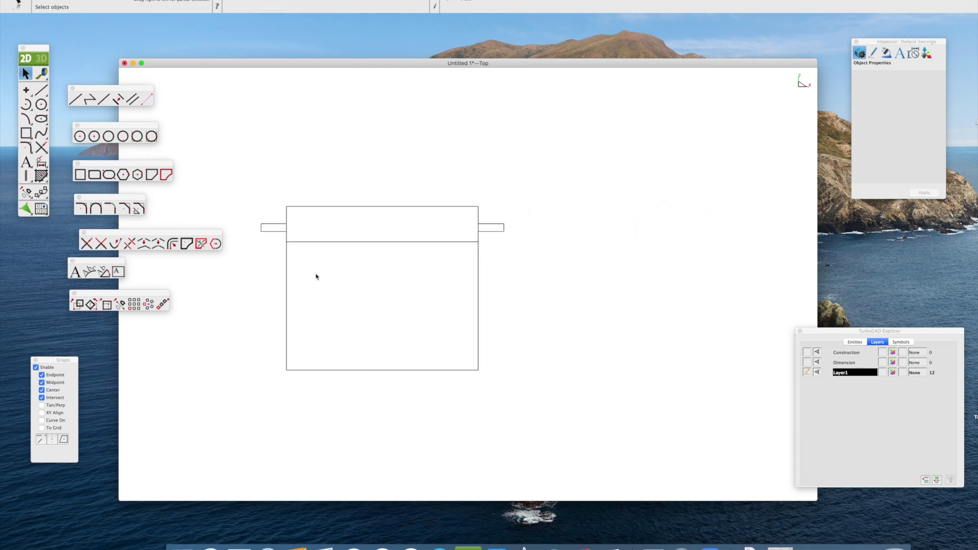
middle_drag(349, 260, 428, 259)
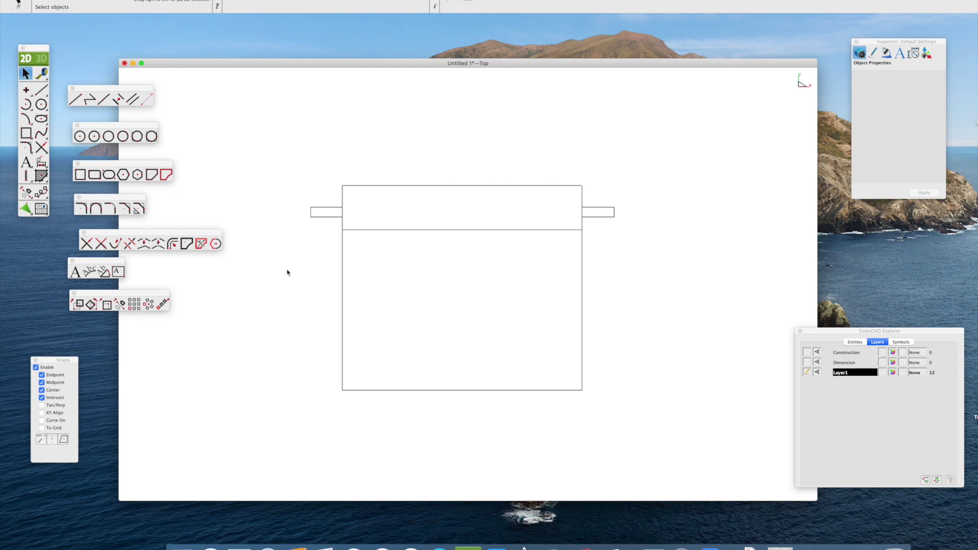
Draw a vertical line about 1.25 long through the rectangle's left part, extending beyond its top and bottom edges
click(74, 99)
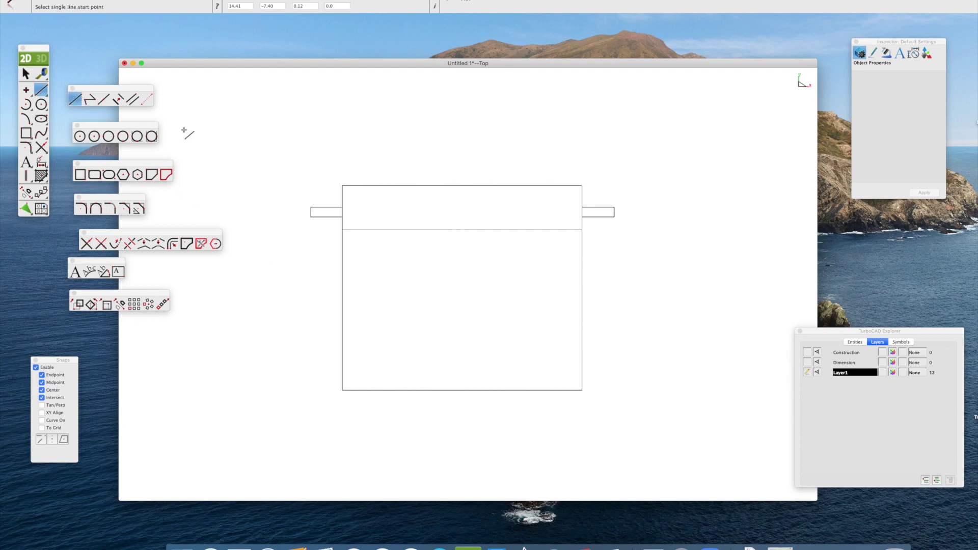
click(404, 121)
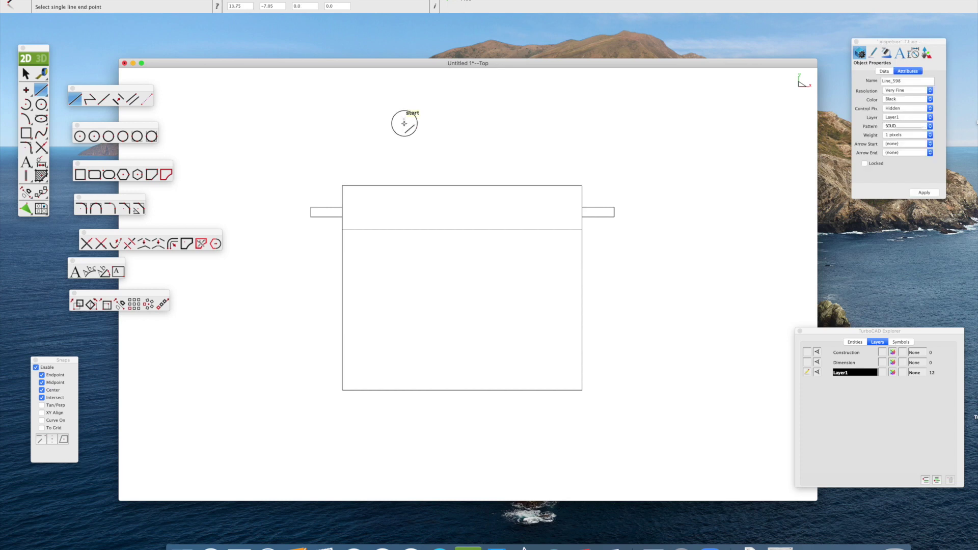
click(404, 460)
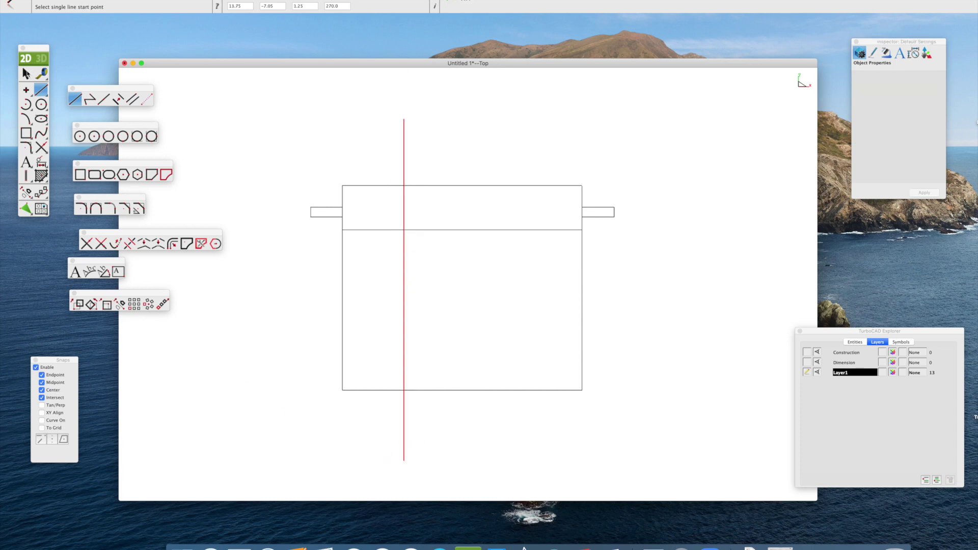
key(Escape)
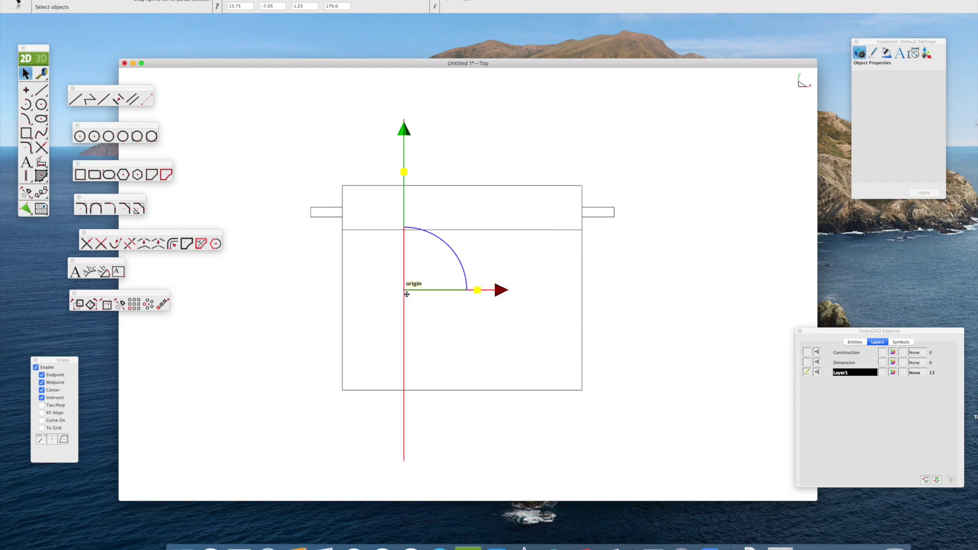
click(213, 98)
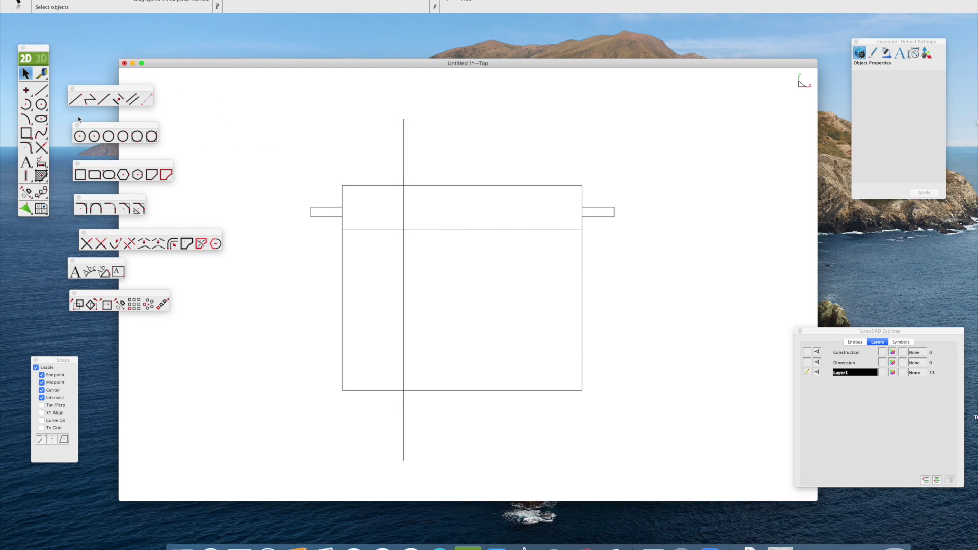
Create parallel copies of the long vertical line, about 0.03 to its left and 0.02 to its right
click(118, 100)
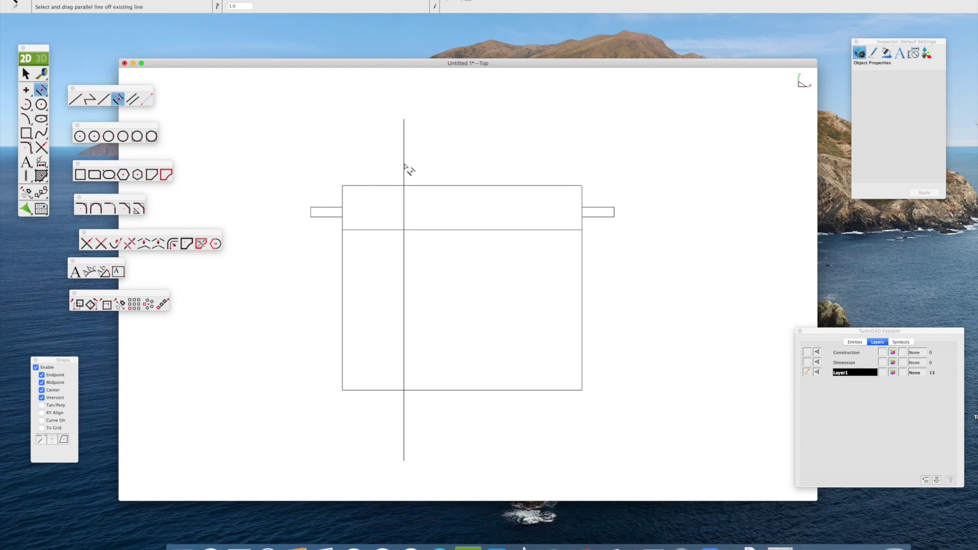
drag(405, 165, 398, 167)
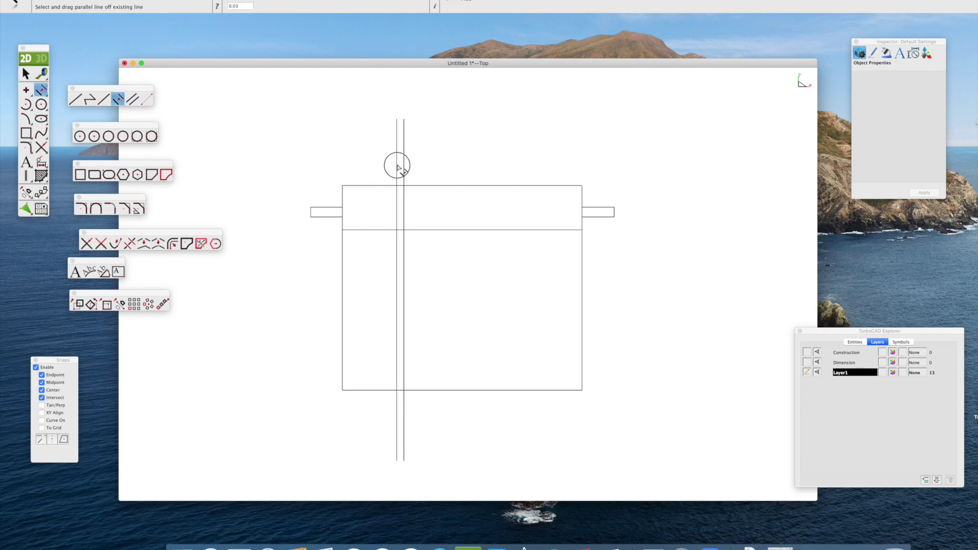
drag(398, 167, 411, 168)
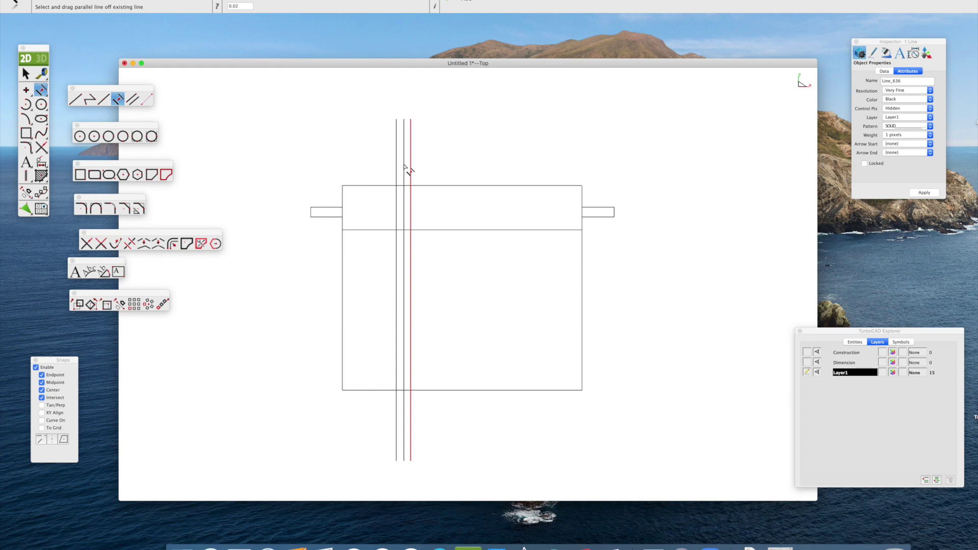
Create parallel copies of the central vertical line about 0.15 to each side, and of the rectangle's top edge about 0.08 above it
drag(408, 175, 448, 184)
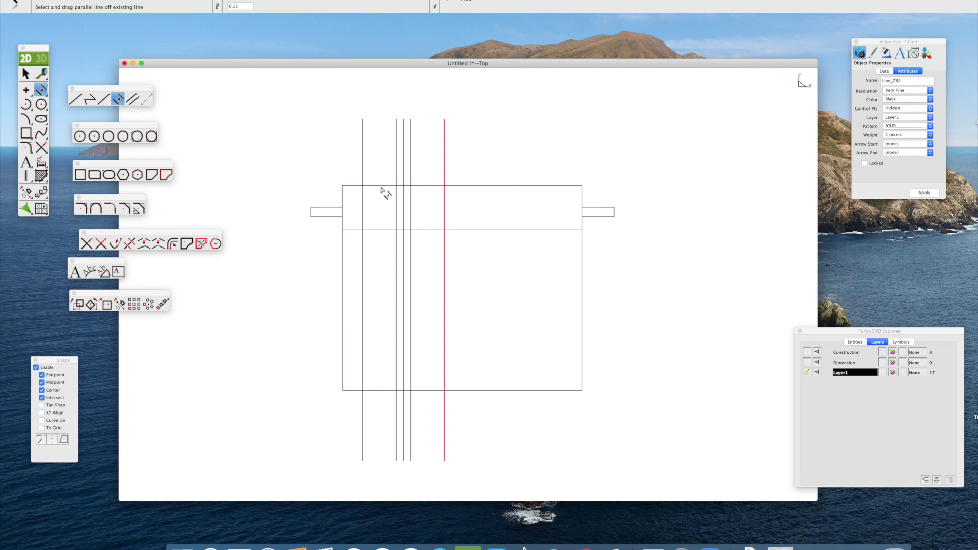
drag(377, 186, 373, 165)
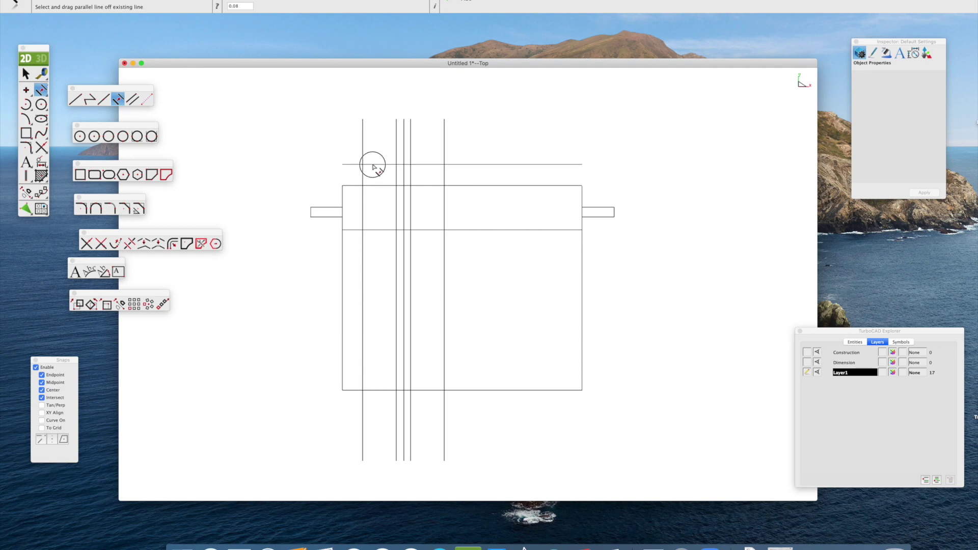
click(372, 164)
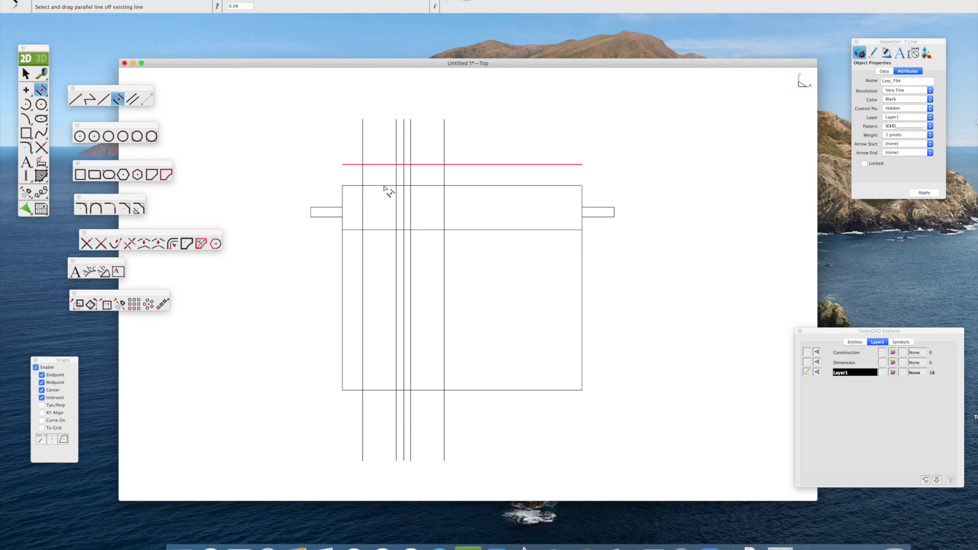
Create parallel copies of the central vertical line about 0.37 to each side of it
click(74, 99)
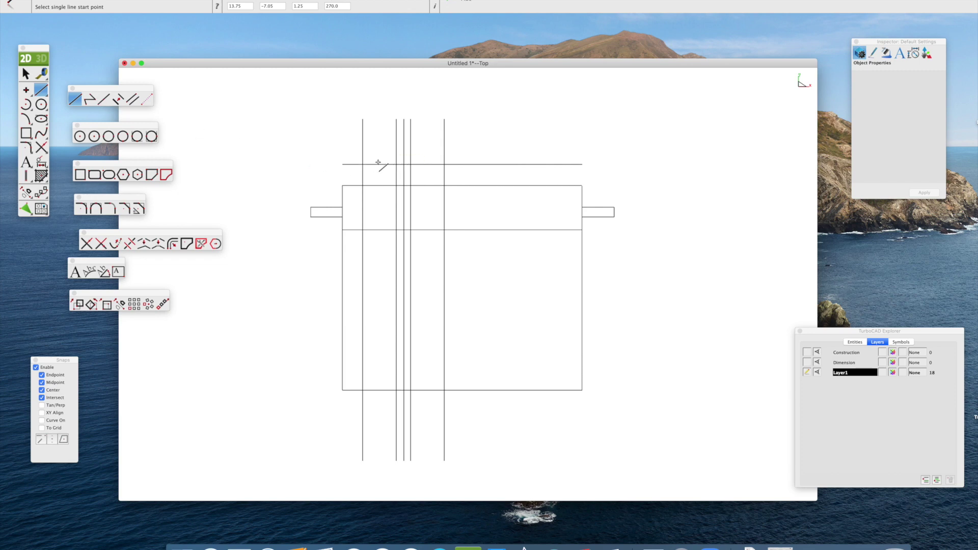
click(119, 100)
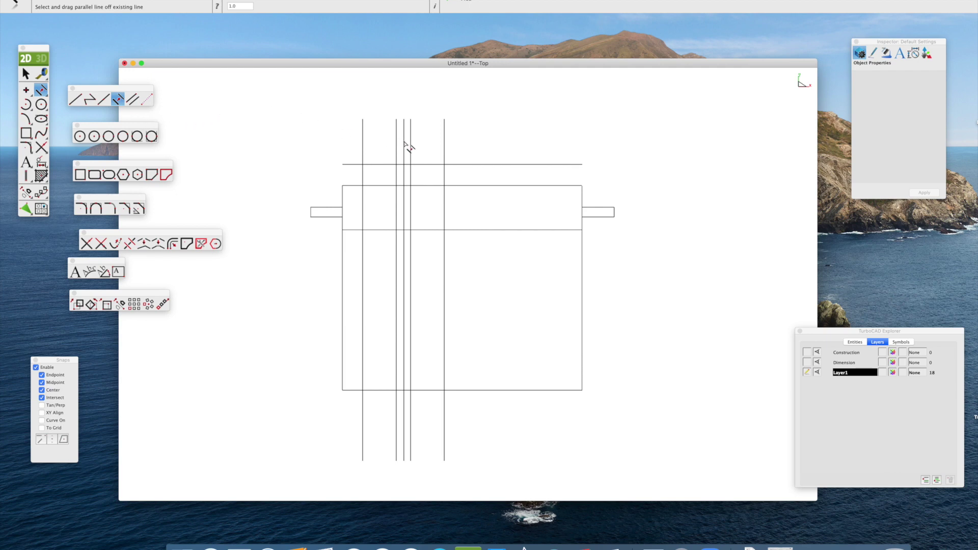
drag(404, 144, 304, 152)
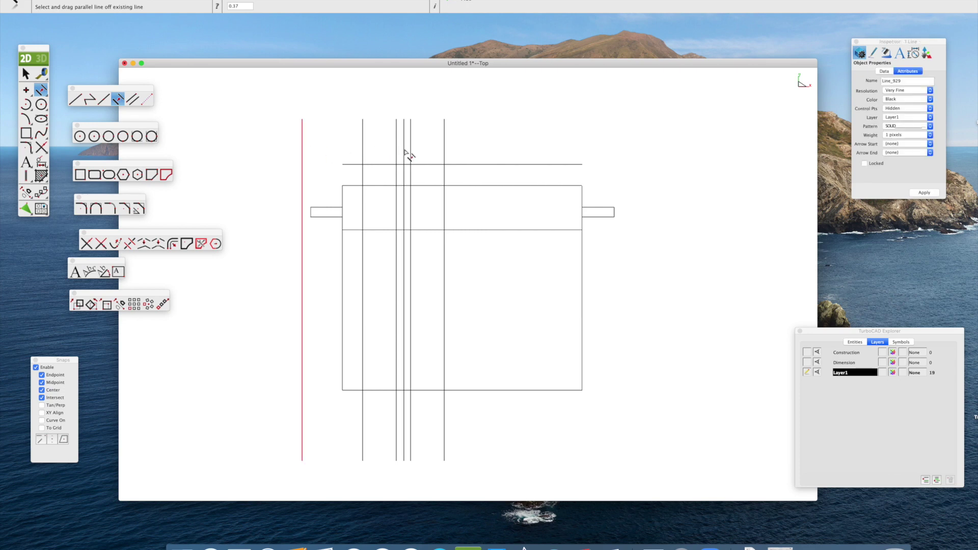
drag(405, 153, 505, 162)
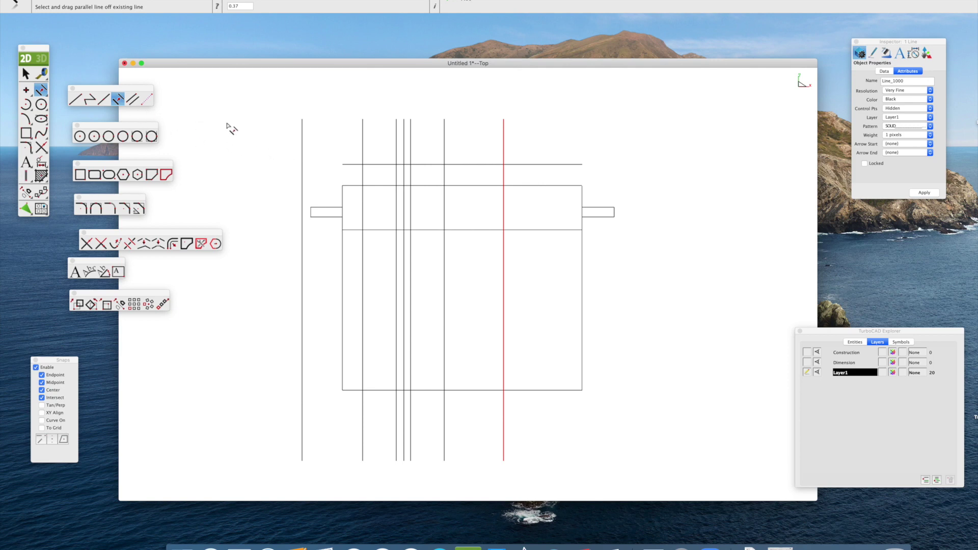
key(Escape)
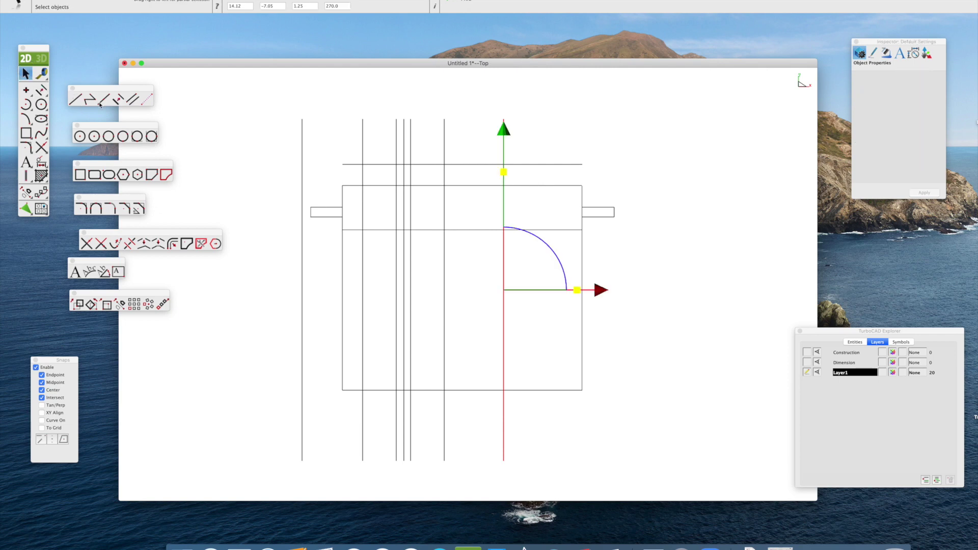
click(221, 117)
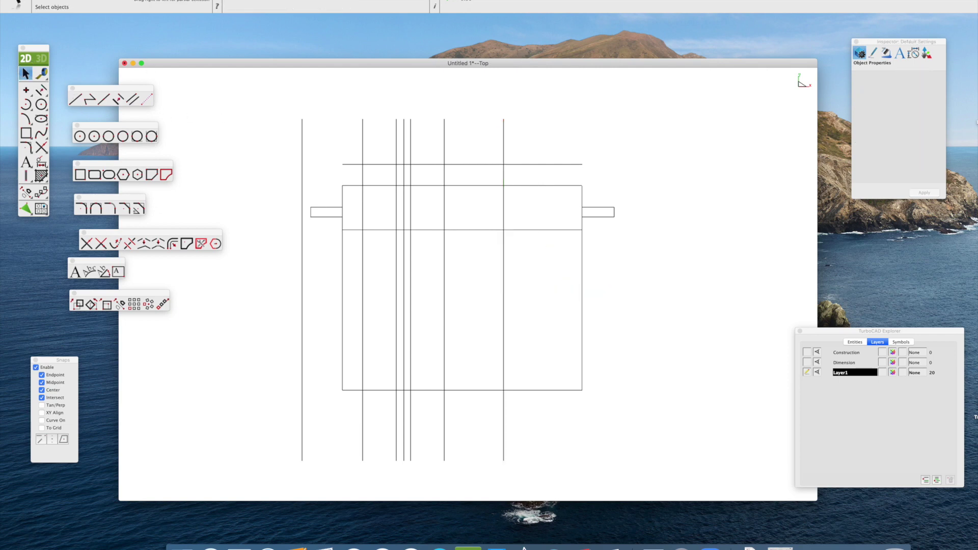
Save the drawing to the Desktop as Servo Draw 1
click(110, 0)
click(153, 40)
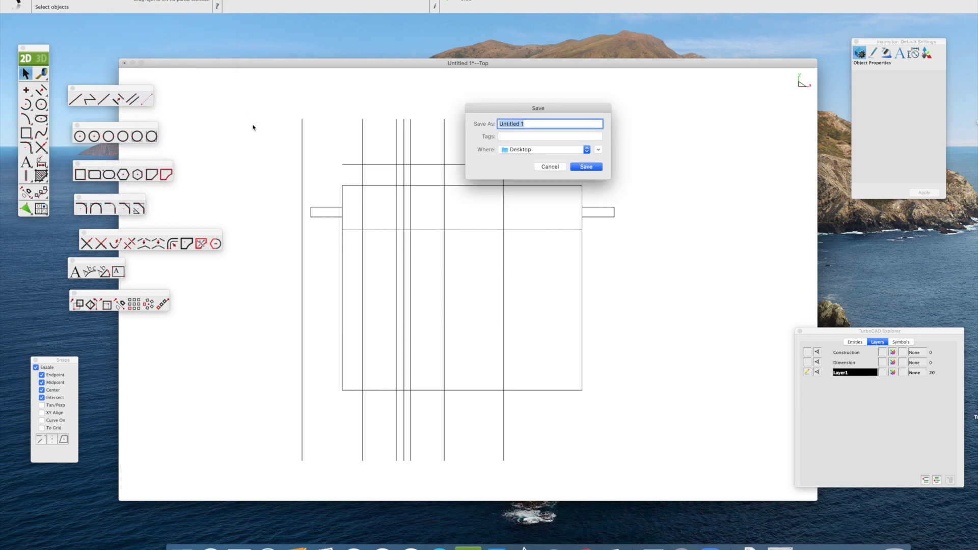
text(Servo Draw)
click(586, 167)
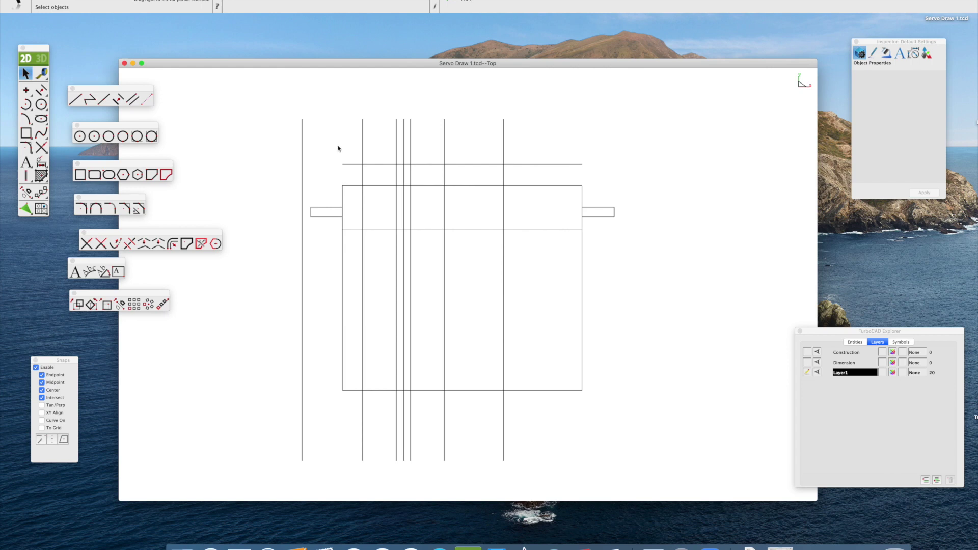
Trim off the horizontal line above the rectangle where it extends right of the rightmost long vertical line
click(89, 245)
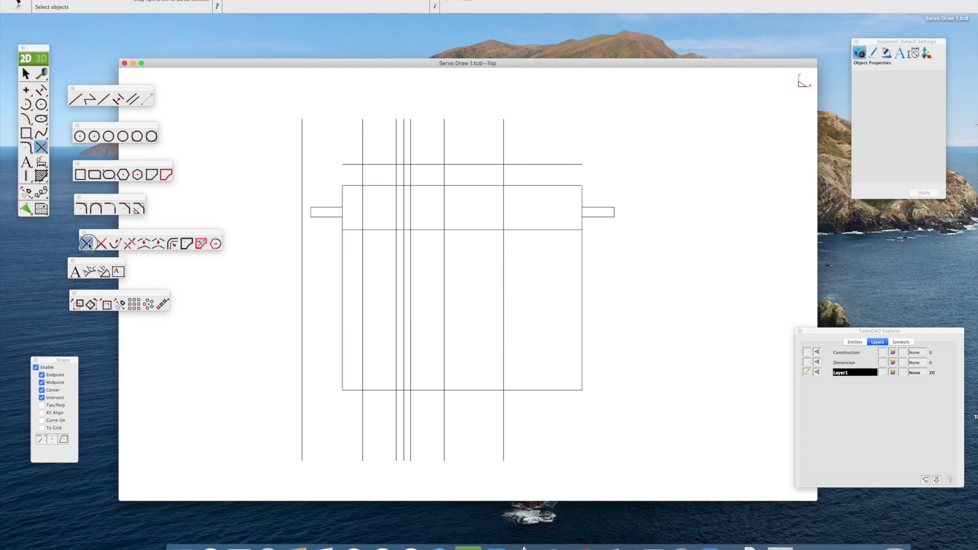
click(504, 144)
click(523, 164)
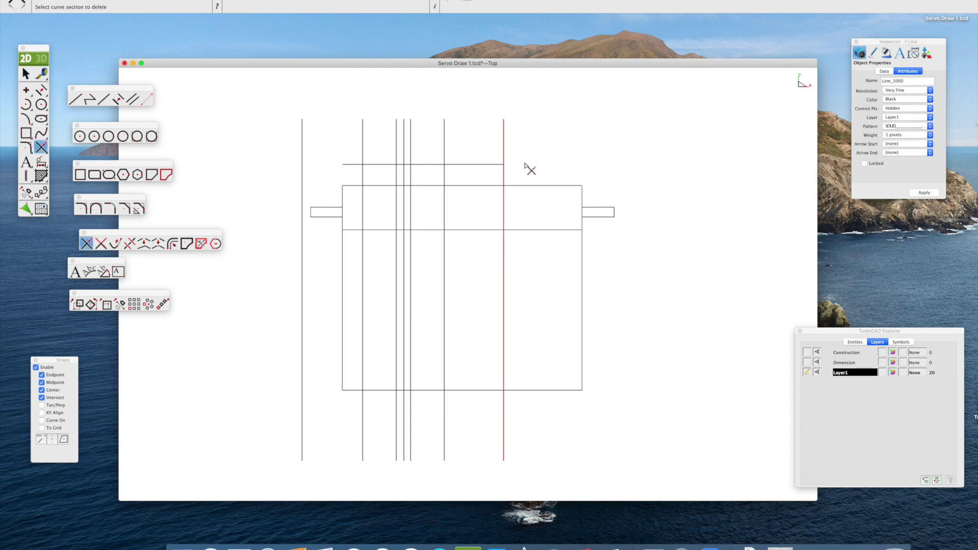
key(space)
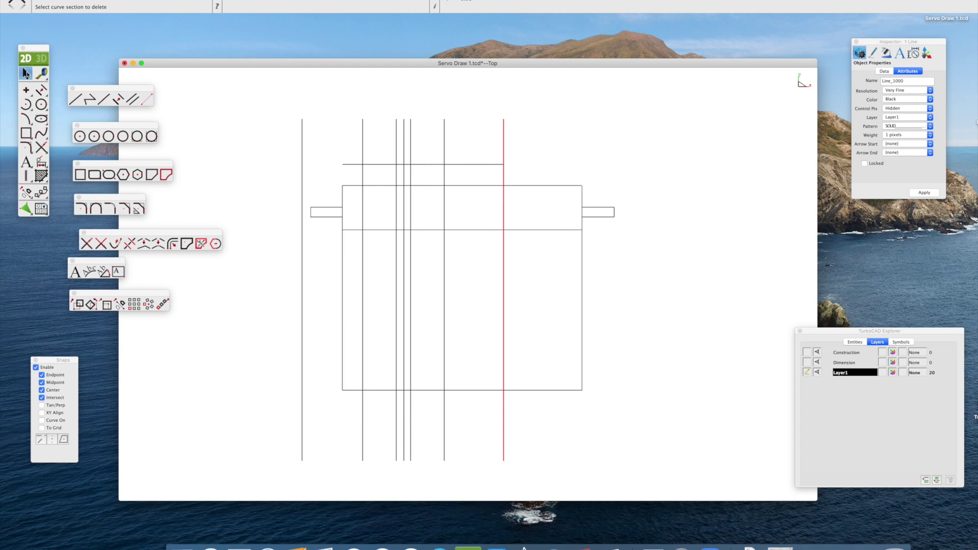
click(218, 158)
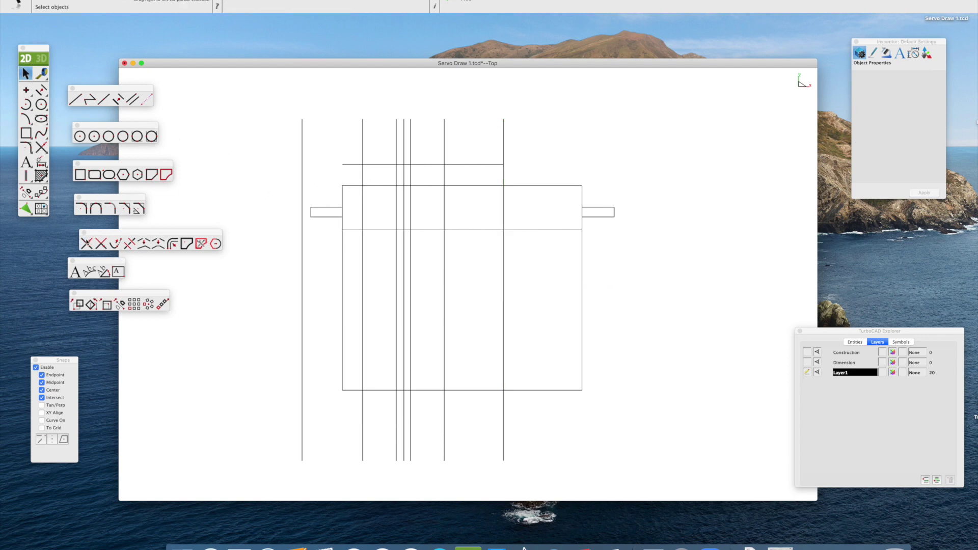
Trim the vertical lines 0.15 either side of the central line where they extend above the upper horizontal line
click(87, 243)
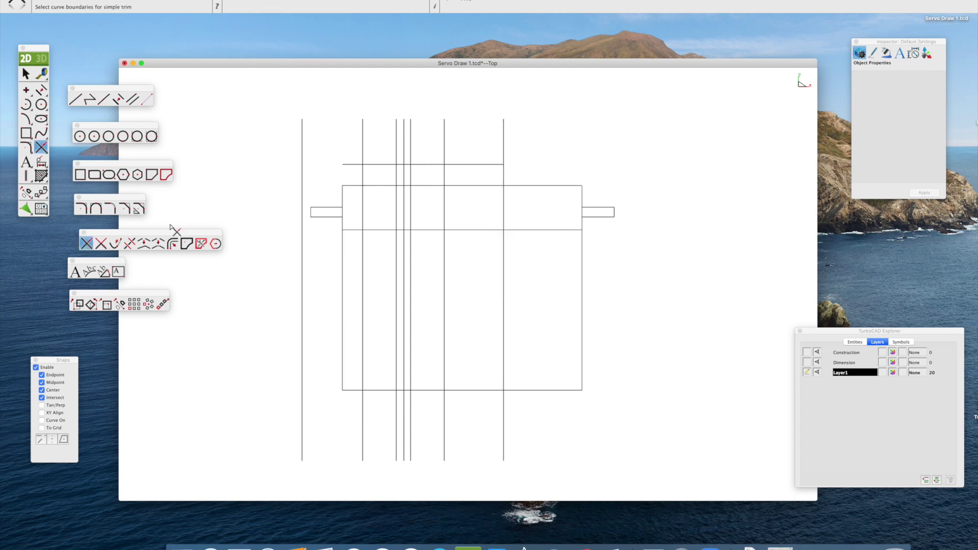
click(376, 164)
click(362, 155)
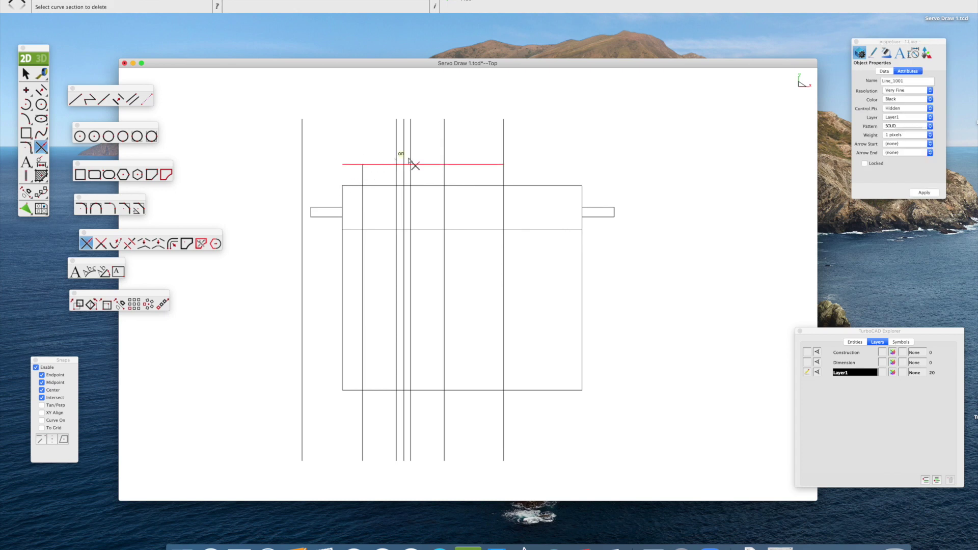
click(444, 155)
click(27, 74)
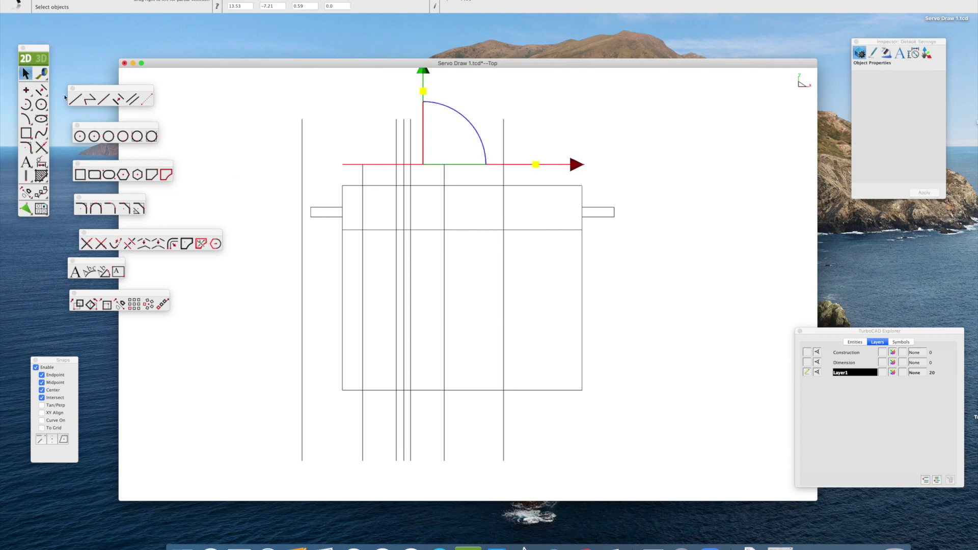
click(249, 162)
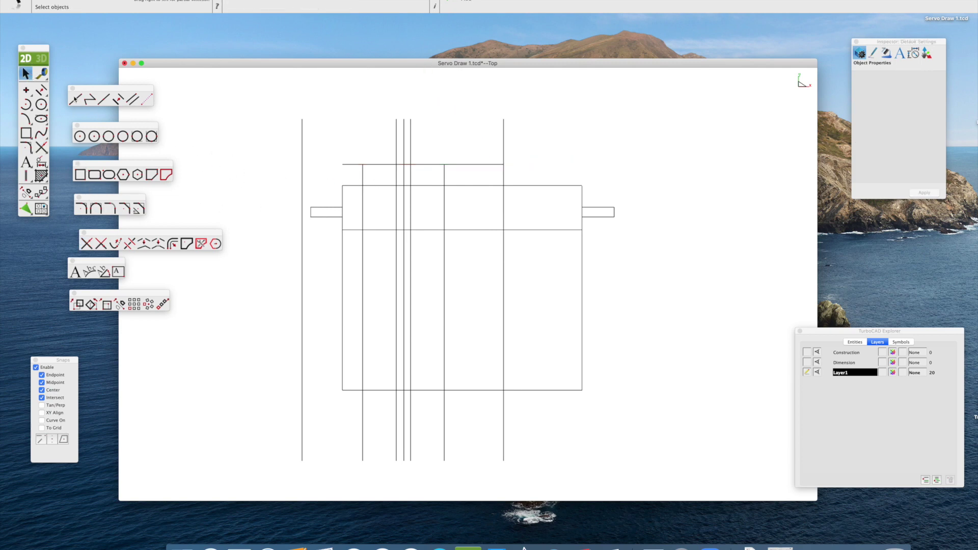
Trim both ends of the upper horizontal line where they extend past the two shortened vertical lines
click(86, 243)
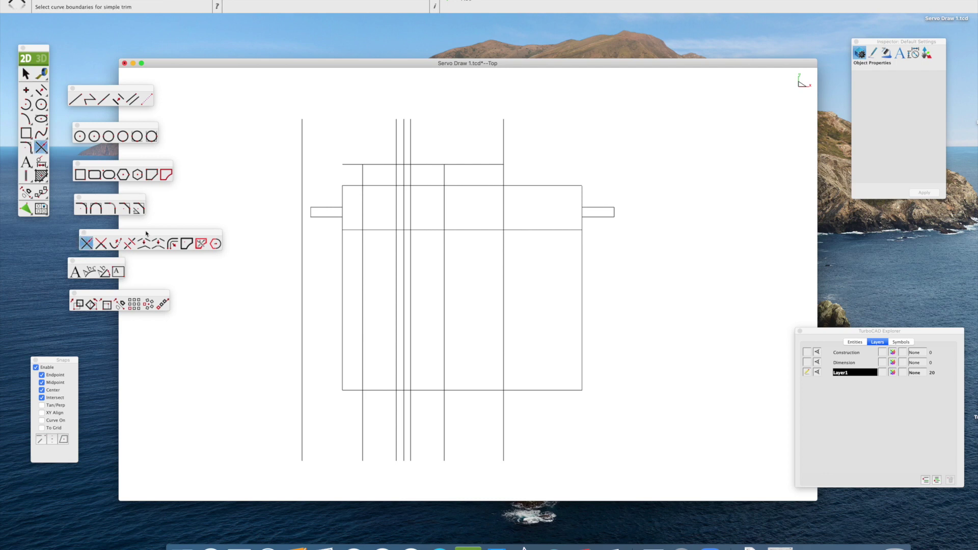
click(445, 174)
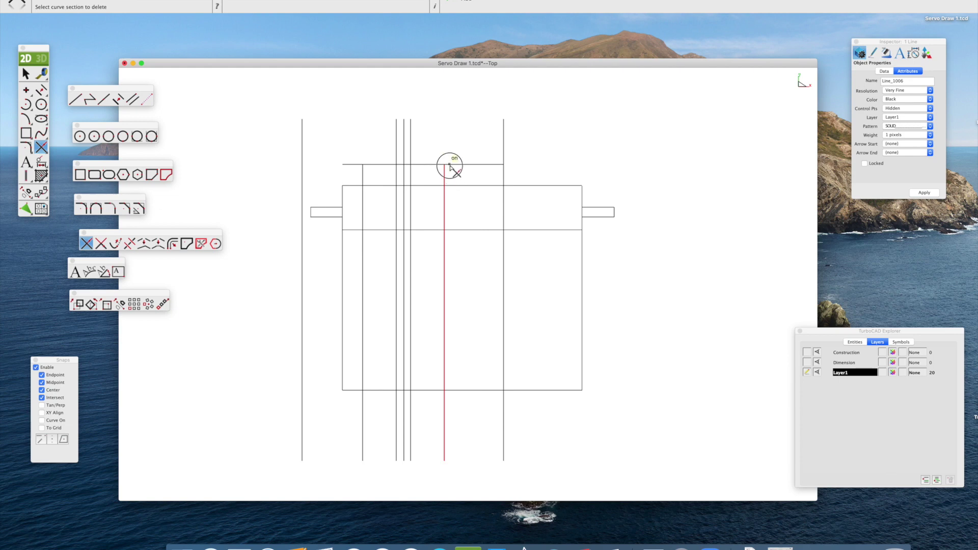
click(452, 165)
click(27, 73)
click(284, 170)
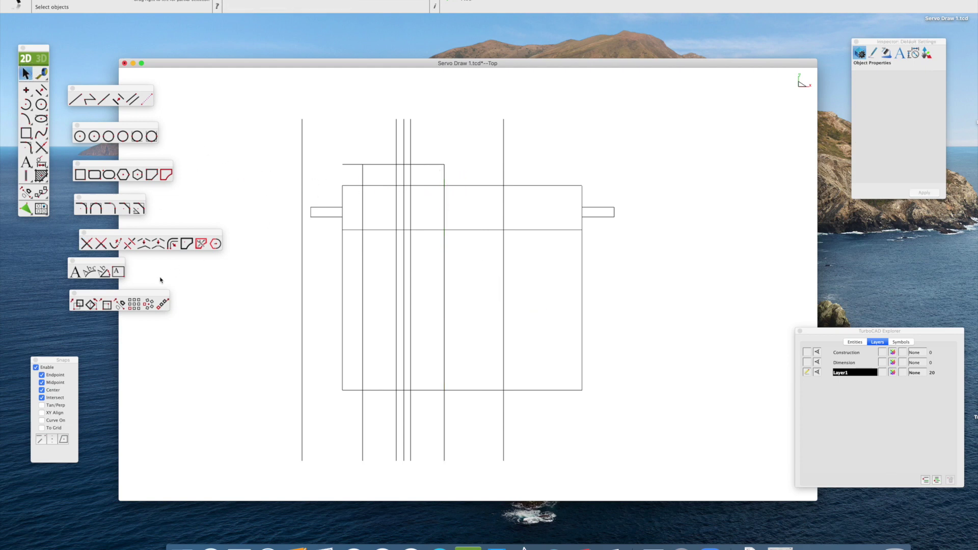
click(86, 244)
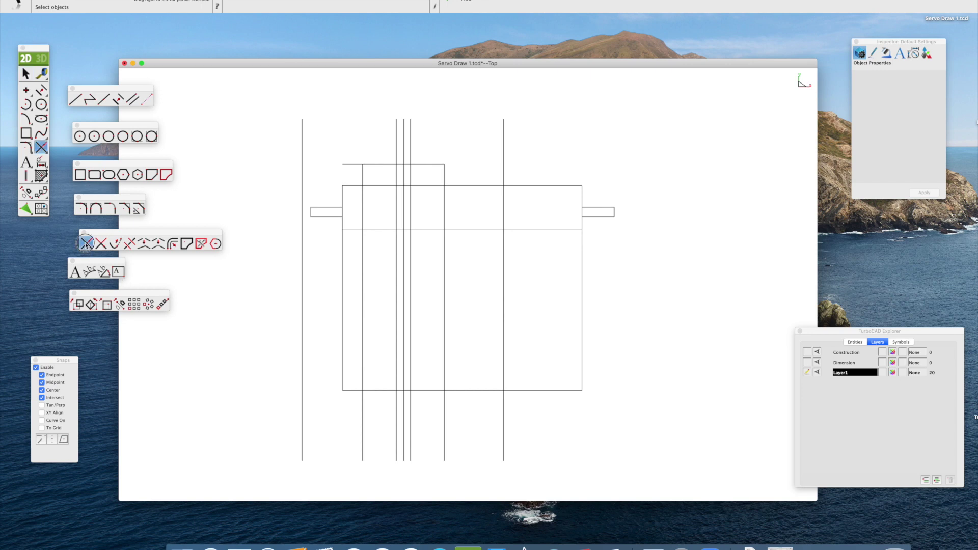
click(363, 178)
click(351, 165)
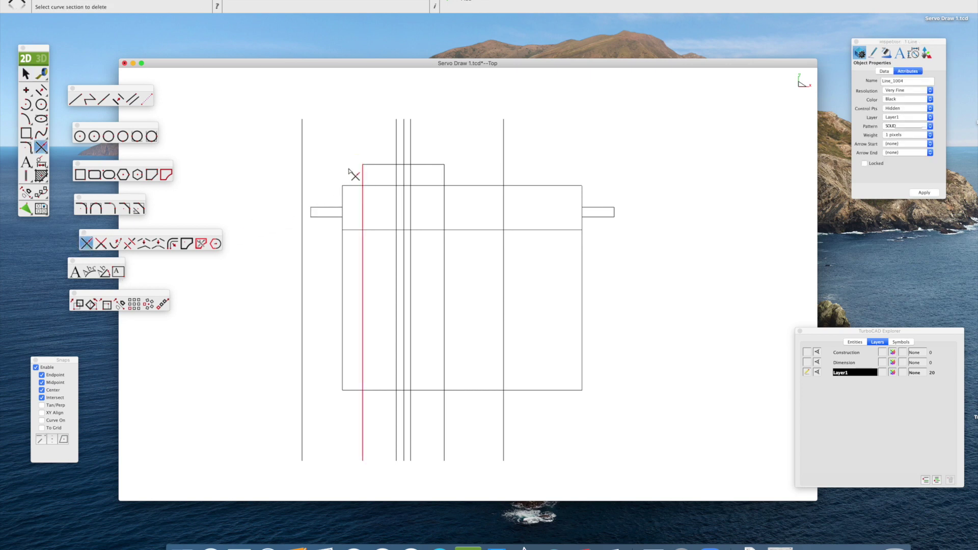
key(Escape)
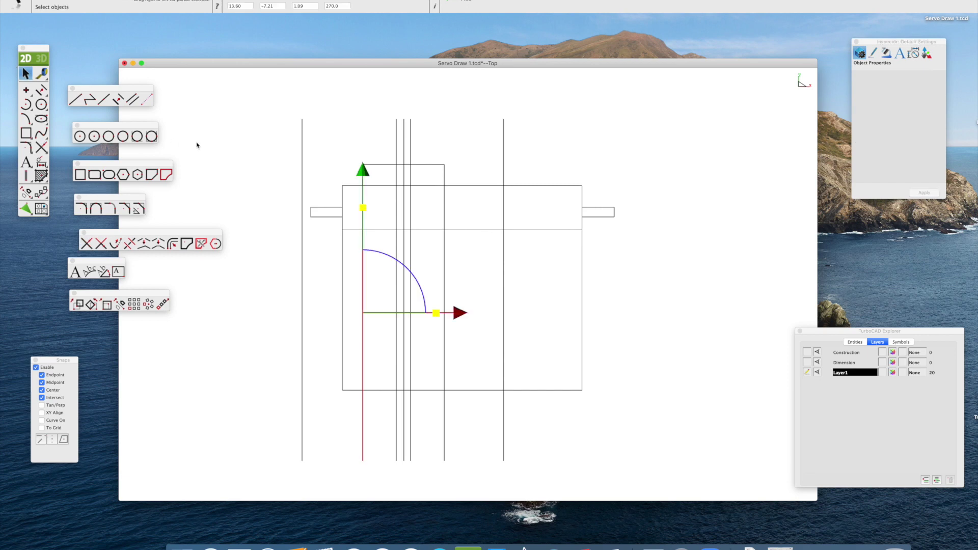
click(218, 148)
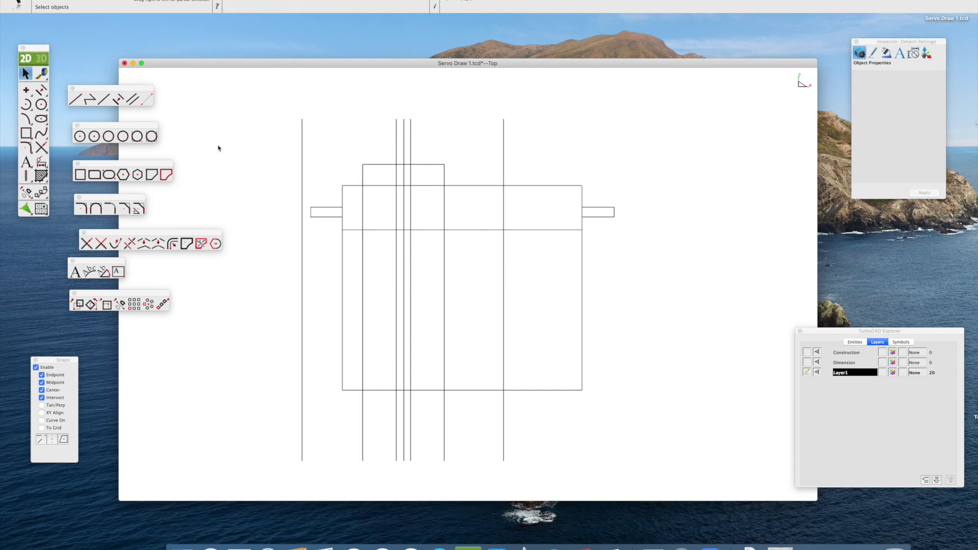
Trim the small upper block's two sides and the three central vertical lines below the large rectangle's top edge
click(87, 244)
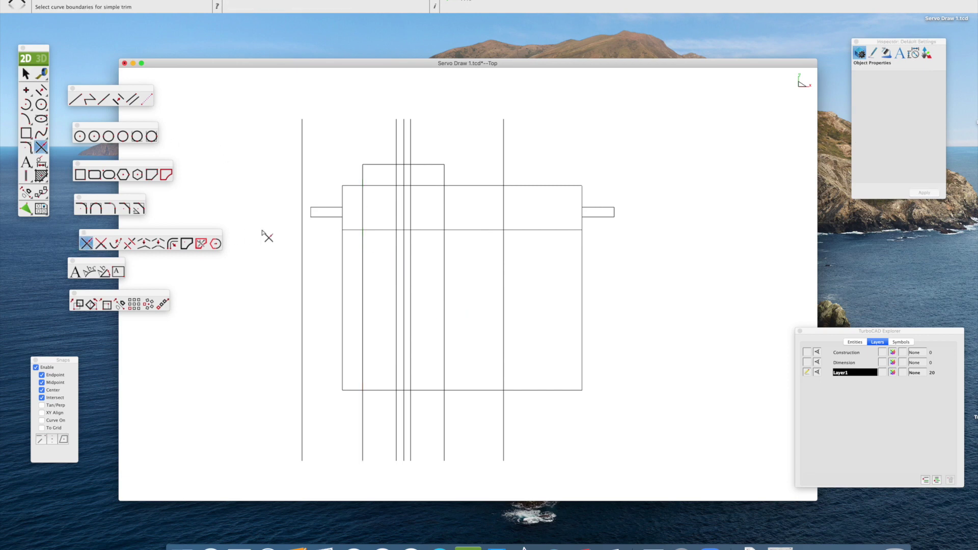
click(376, 187)
click(364, 197)
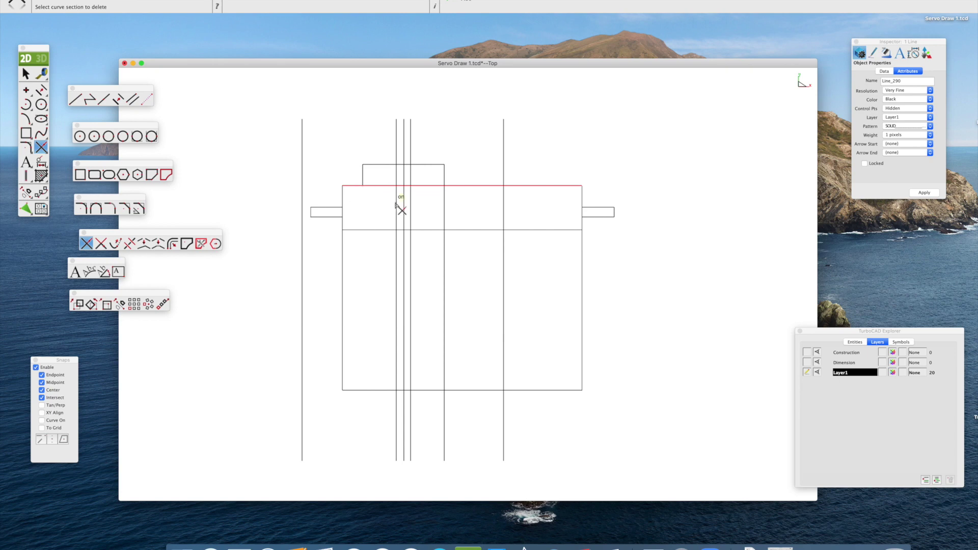
click(396, 207)
click(404, 206)
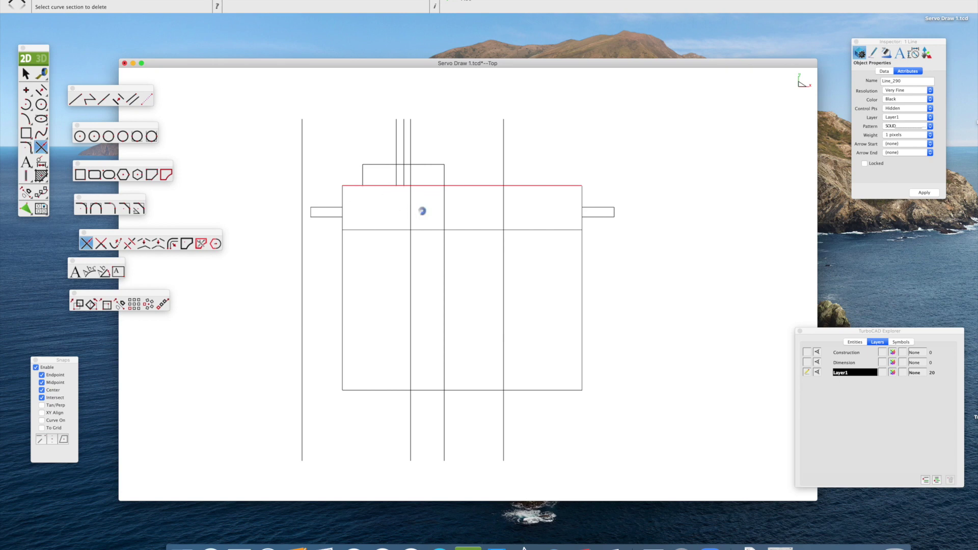
click(444, 205)
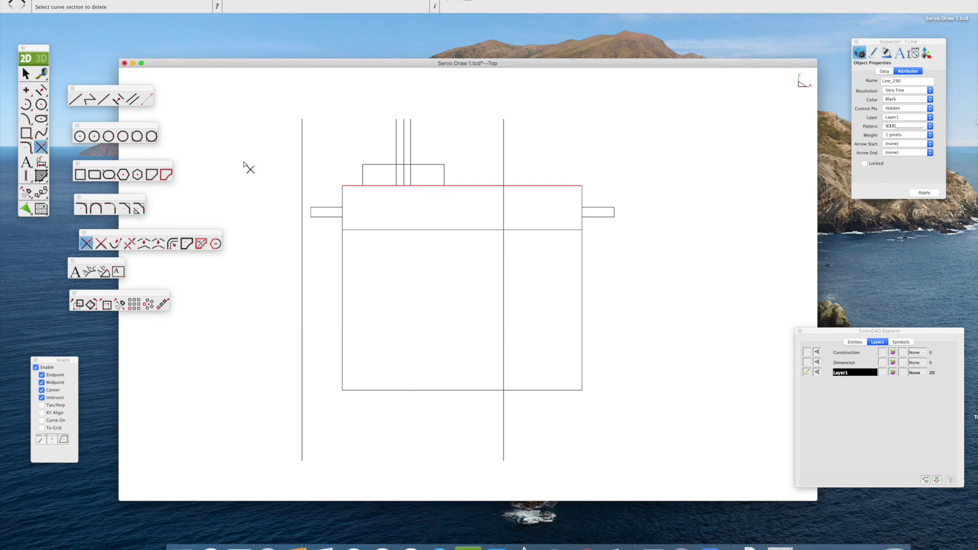
click(26, 74)
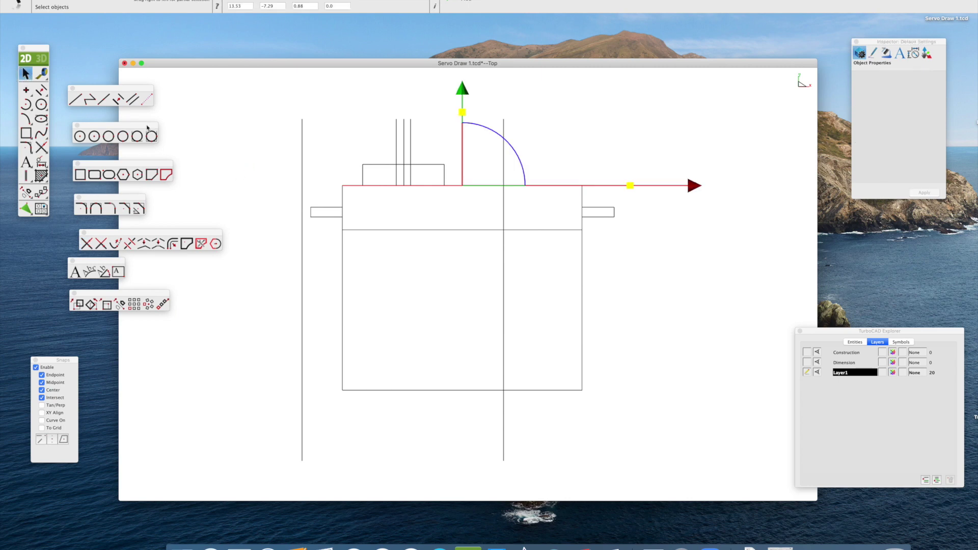
click(240, 142)
Trim the three central vertical lines below the small block's top edge and delete the middle one
click(89, 244)
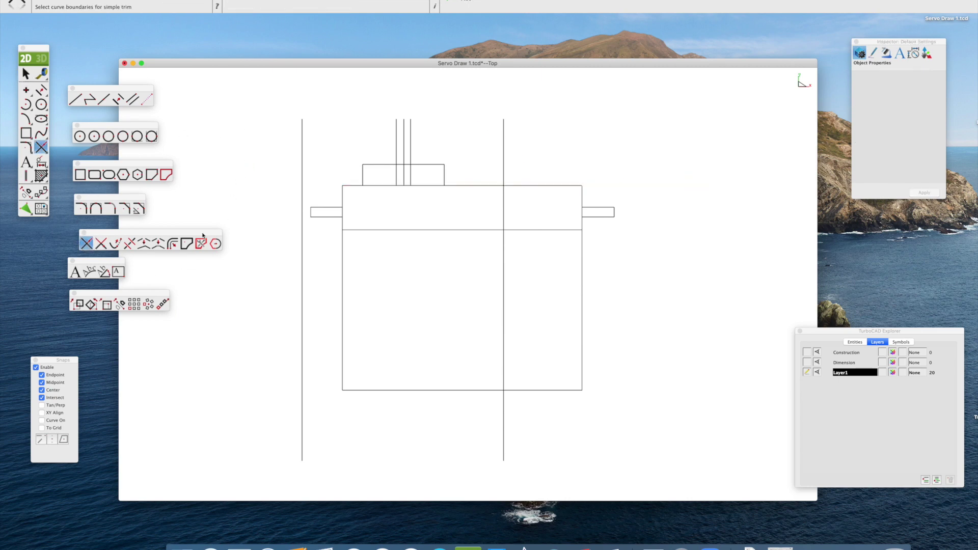
click(379, 166)
click(404, 179)
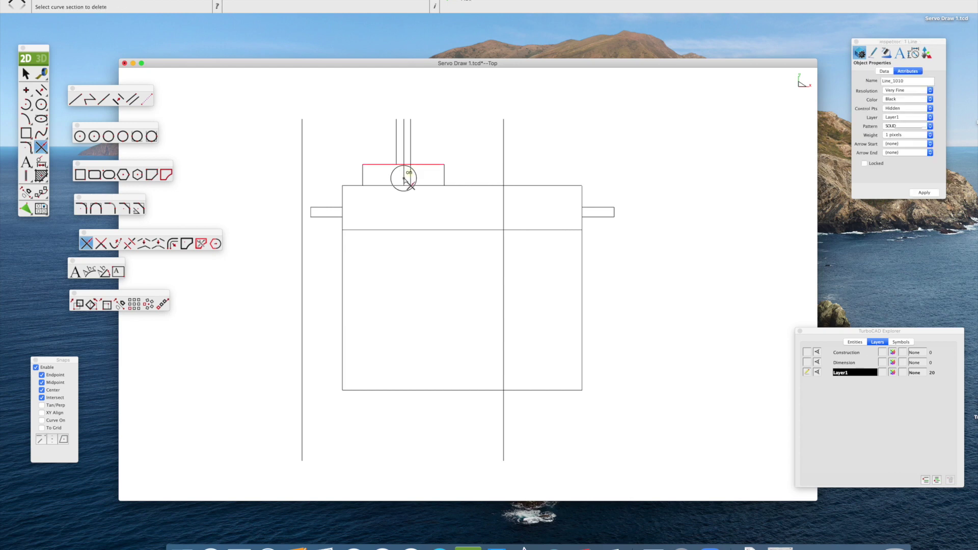
click(410, 177)
key(Escape)
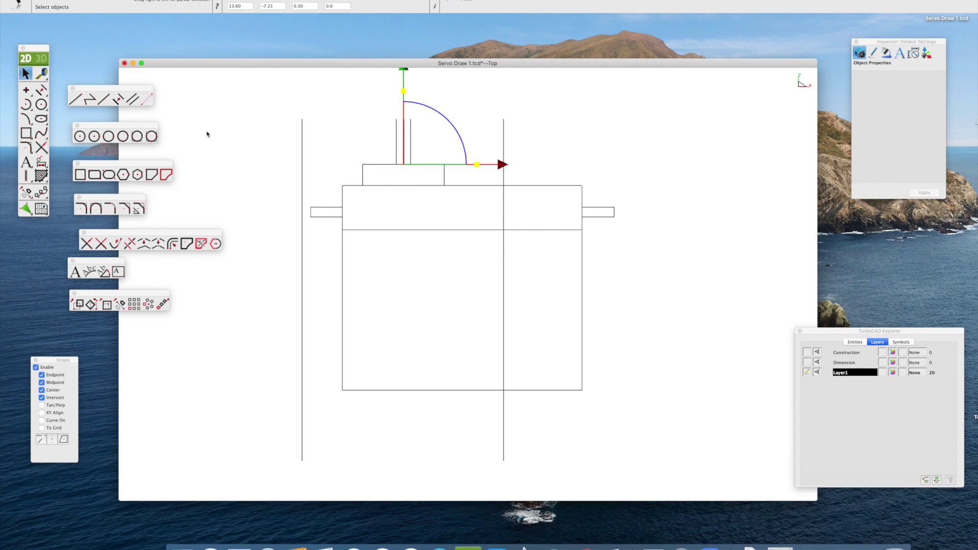
click(207, 133)
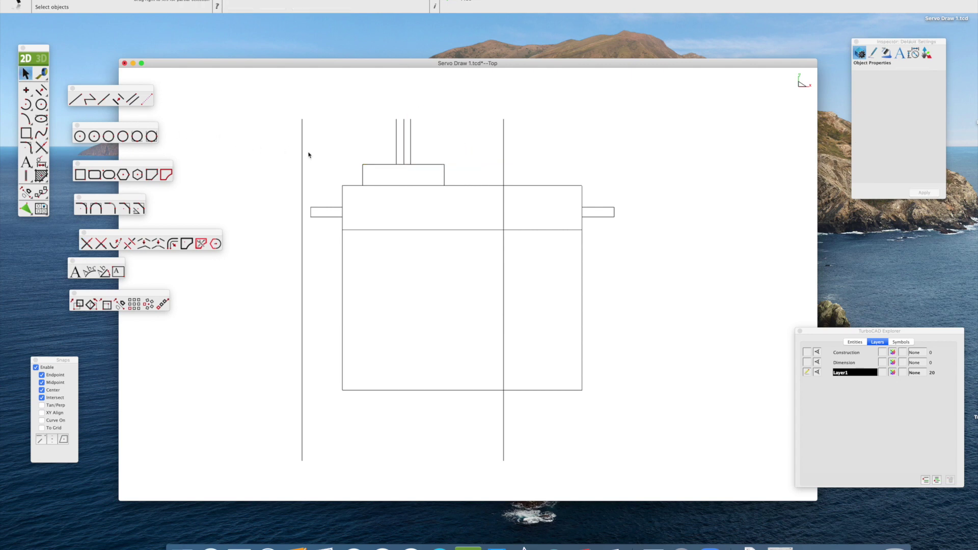
click(404, 156)
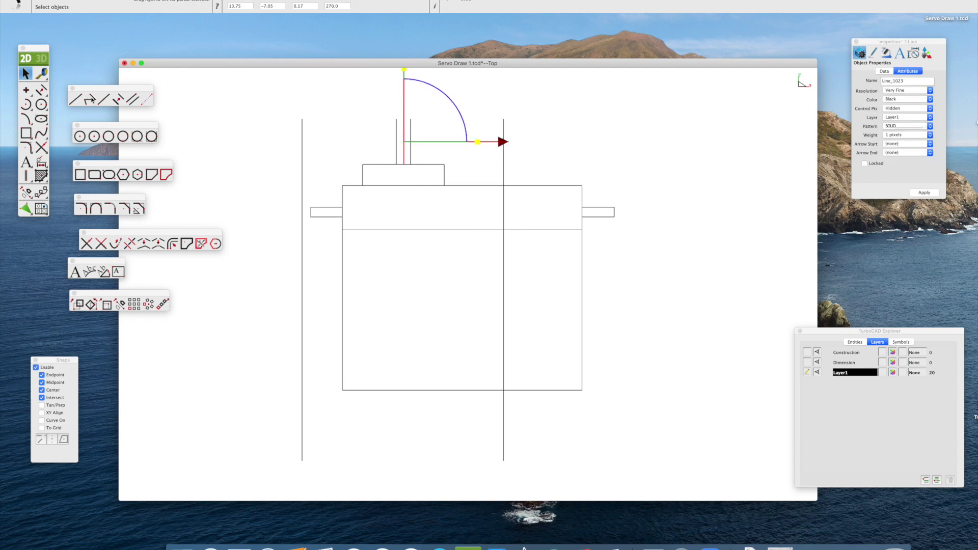
key(Delete)
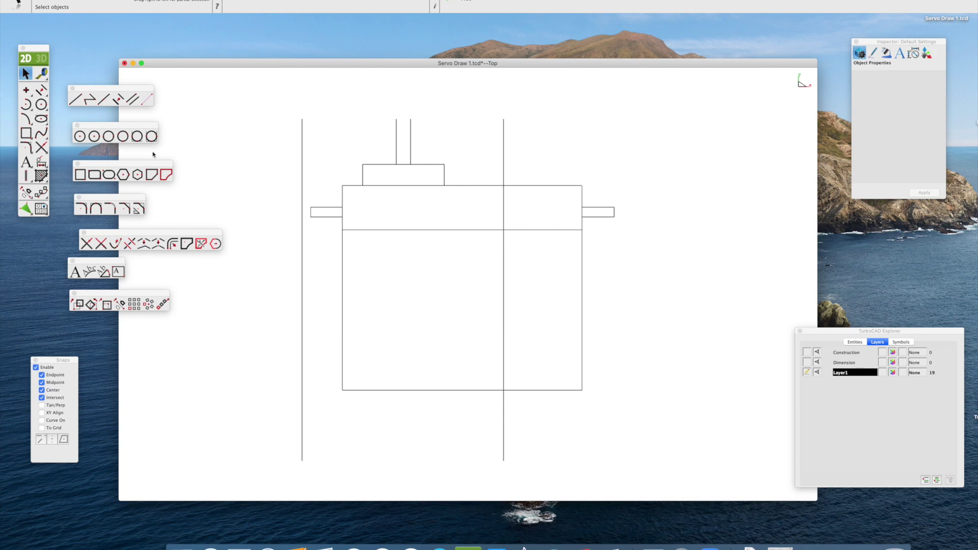
Draw a horizontal line about 0.74 long between the two long vertical guide lines, just above the small upper block
click(75, 100)
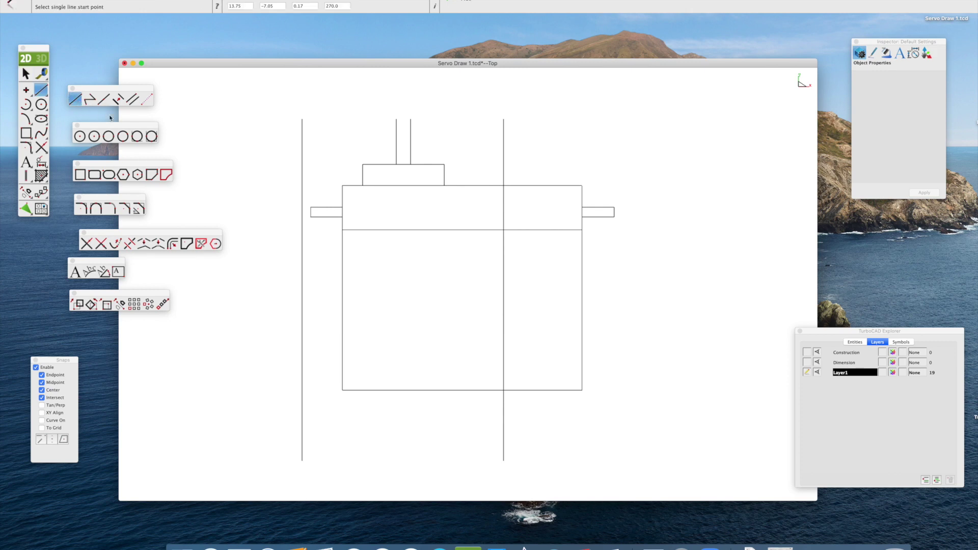
click(302, 158)
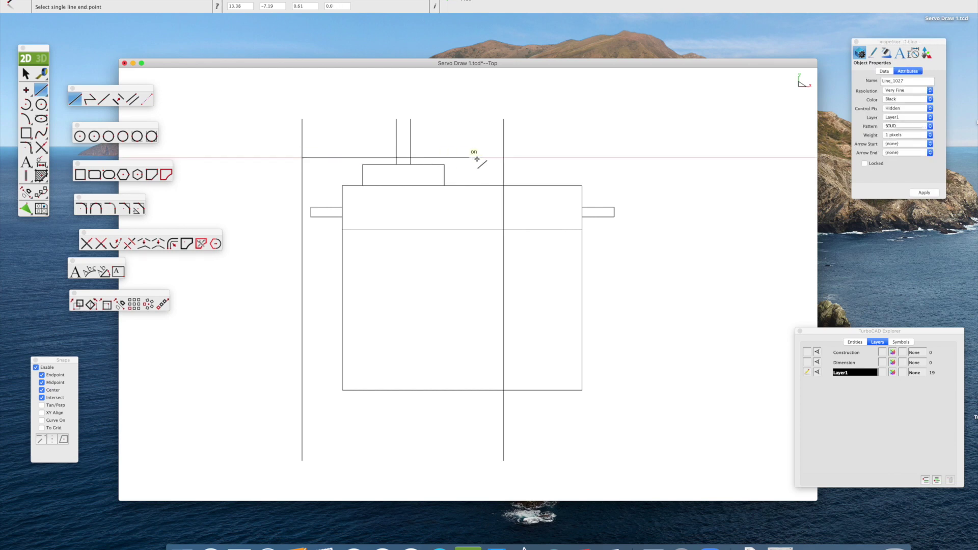
click(504, 159)
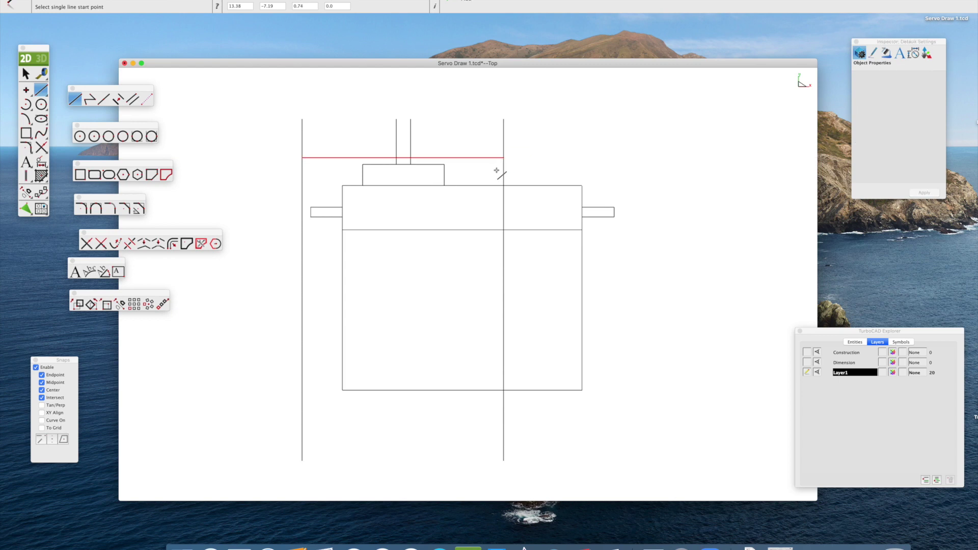
Create a parallel copy of the new horizontal line 0.03 above it
click(118, 99)
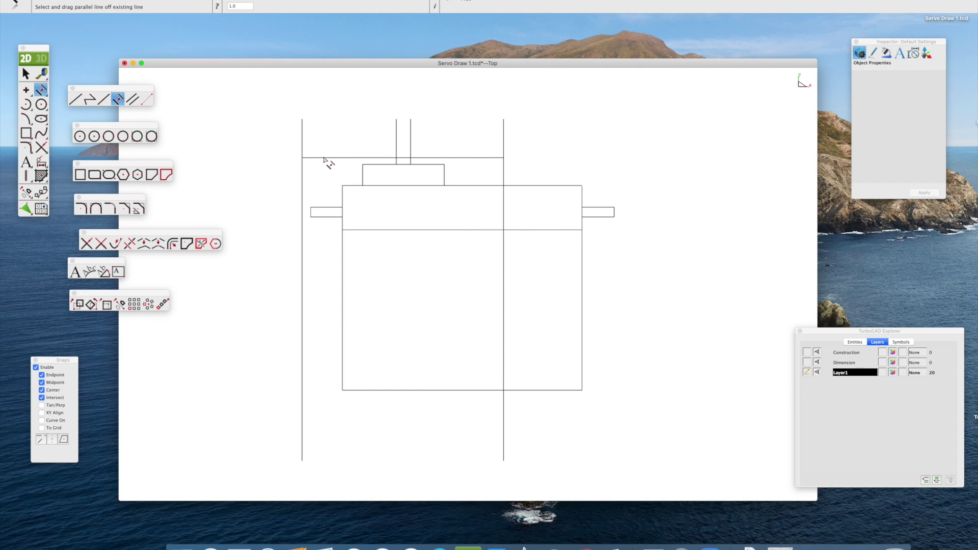
drag(325, 159, 325, 152)
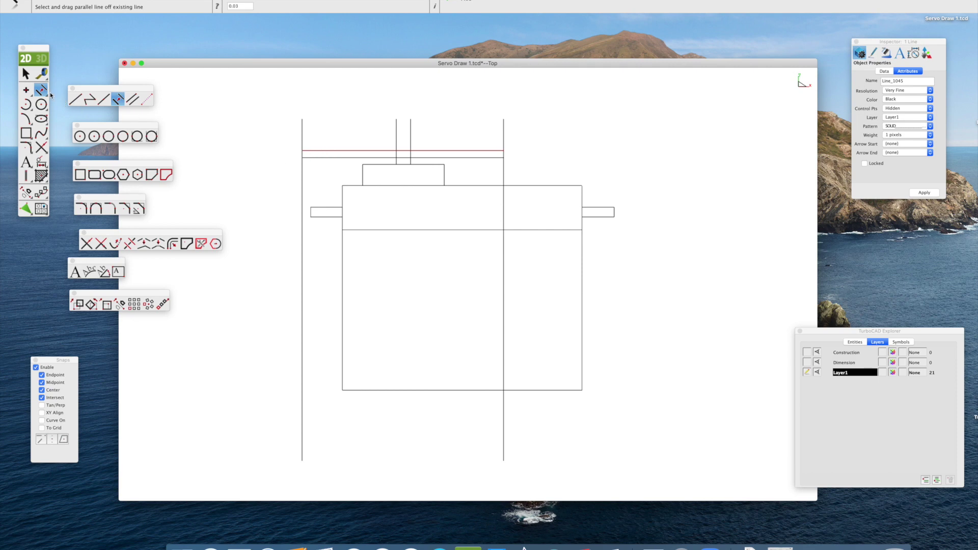
click(26, 74)
click(236, 118)
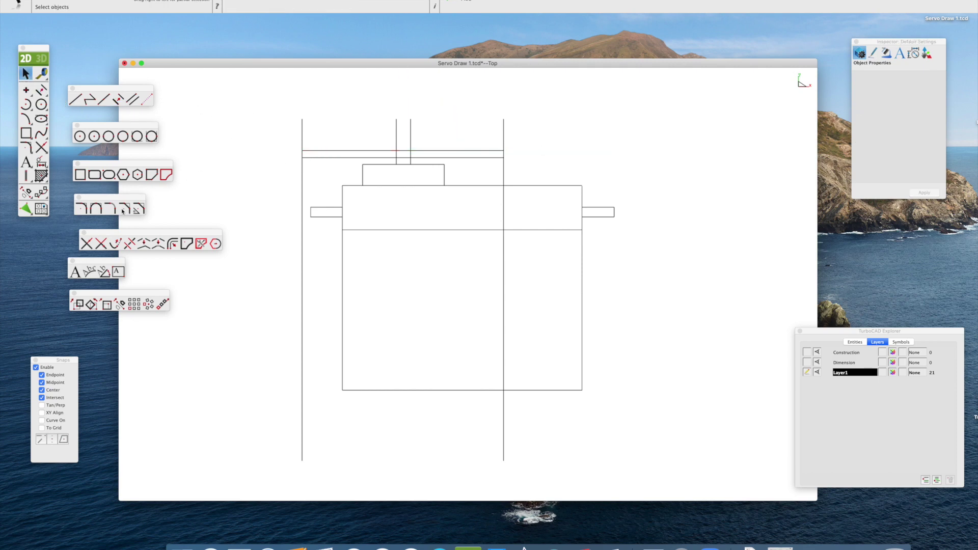
Trim the two shaft lines above the uppermost horizontal line and remove both long vertical guide lines
click(87, 243)
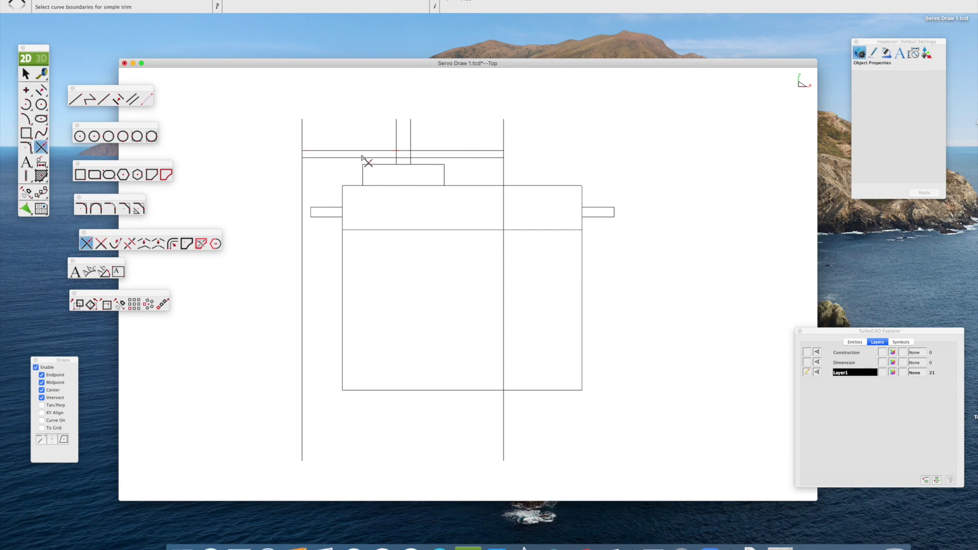
click(397, 133)
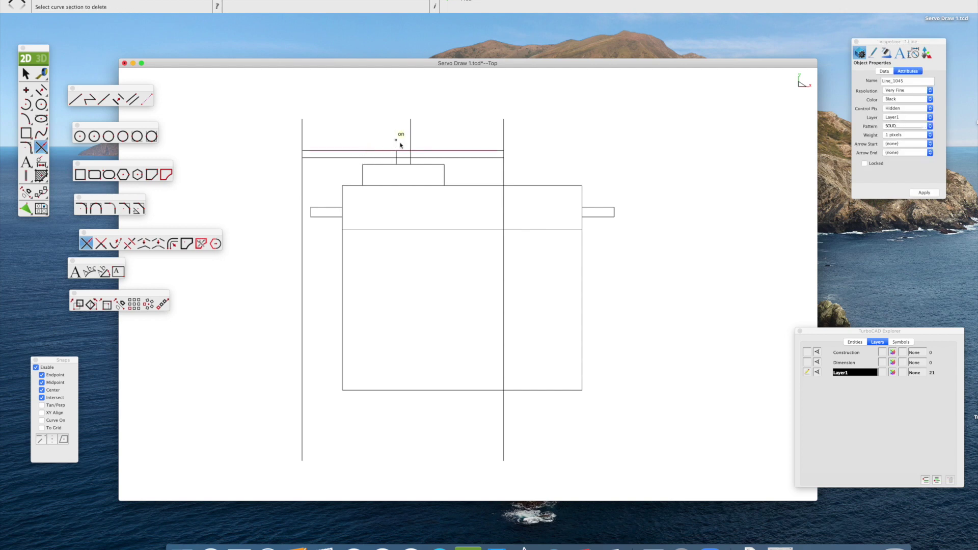
click(410, 133)
click(505, 134)
click(302, 140)
key(Escape)
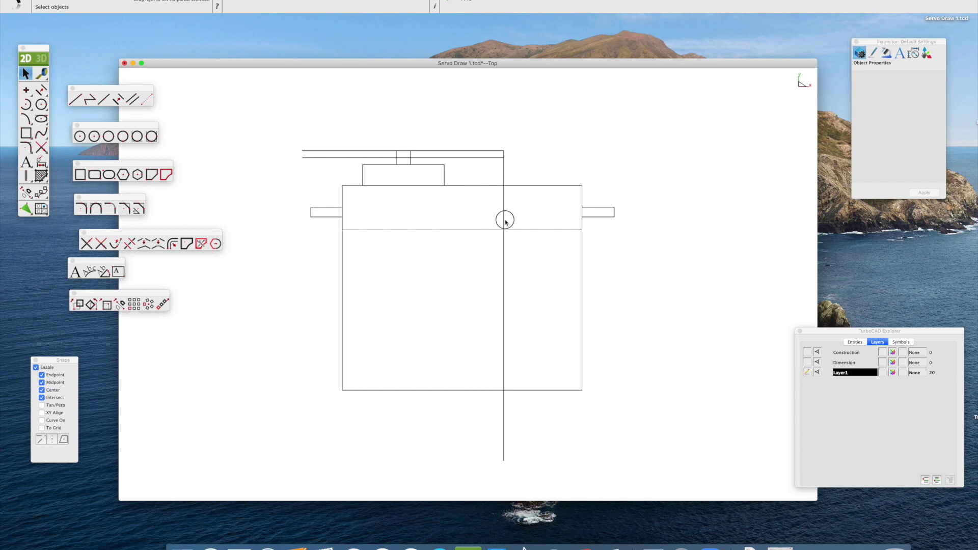
click(504, 220)
key(Delete)
Close both ends of the thin horizontal bar with short lines joining its upper and lower edges
click(77, 99)
click(303, 154)
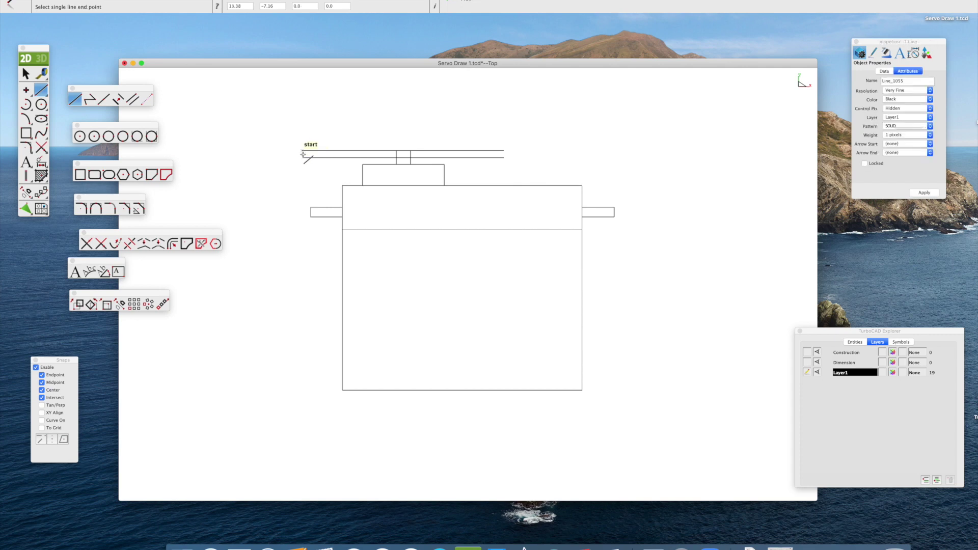
click(304, 159)
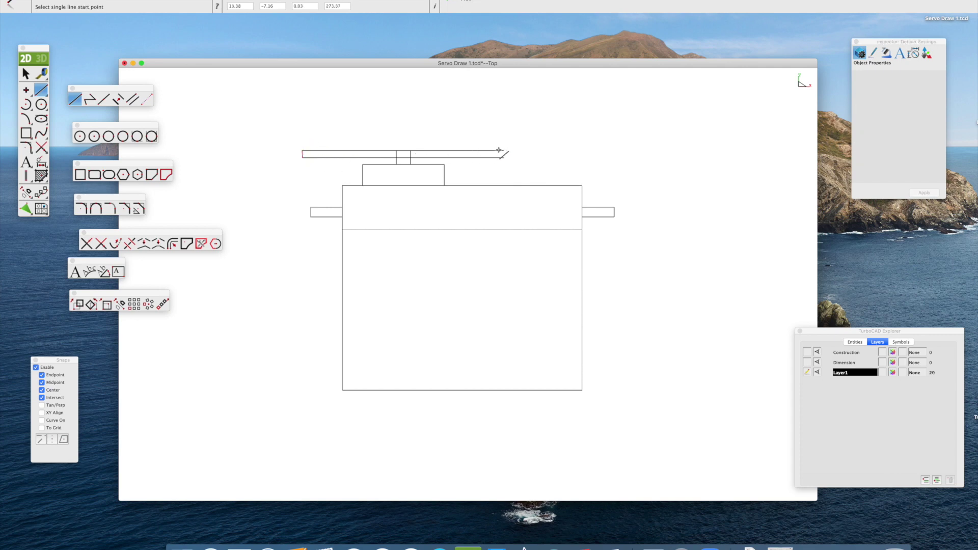
click(504, 152)
click(504, 157)
Draw a vertical line about 0.03 long upward from the thin bar's lower left corner to square off its left end
scroll(272, 183, up, 3)
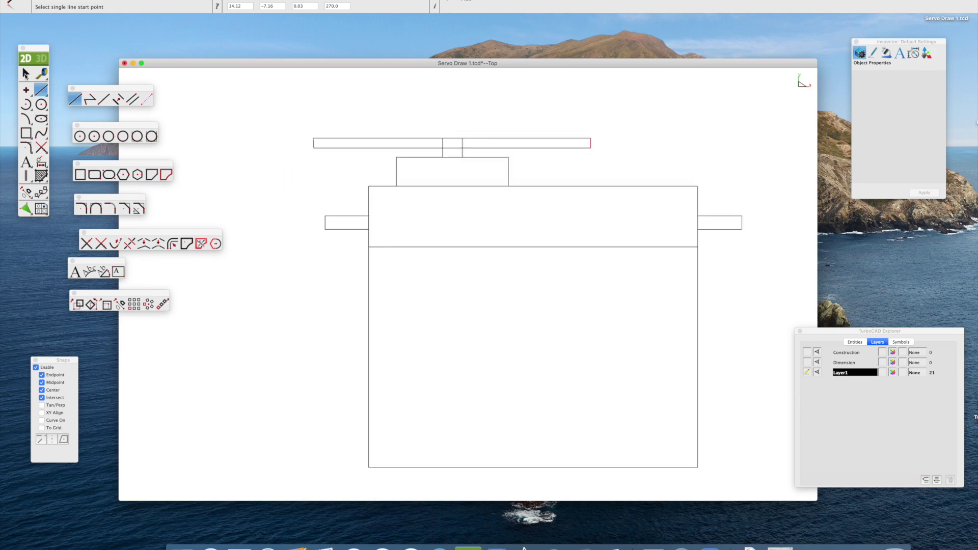
click(26, 73)
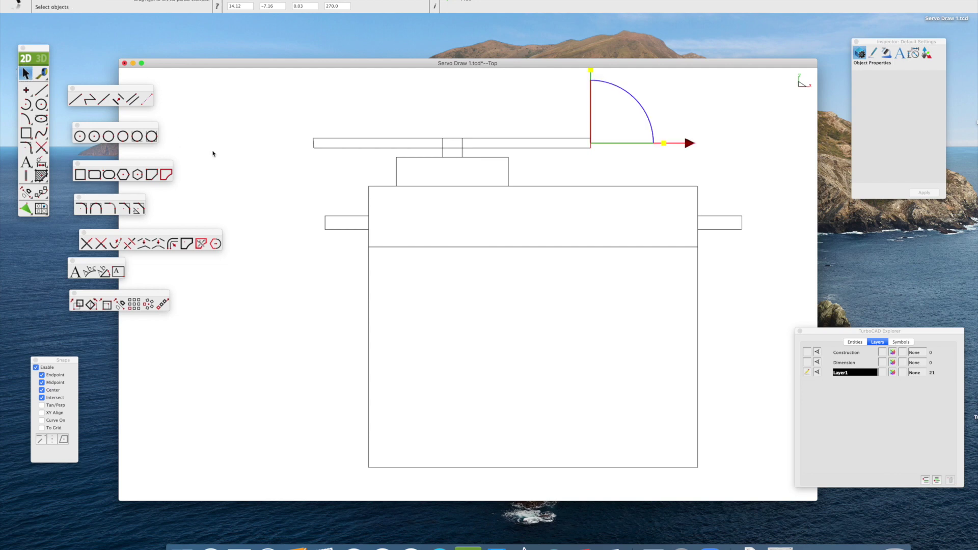
click(75, 99)
scroll(313, 149, up, 2)
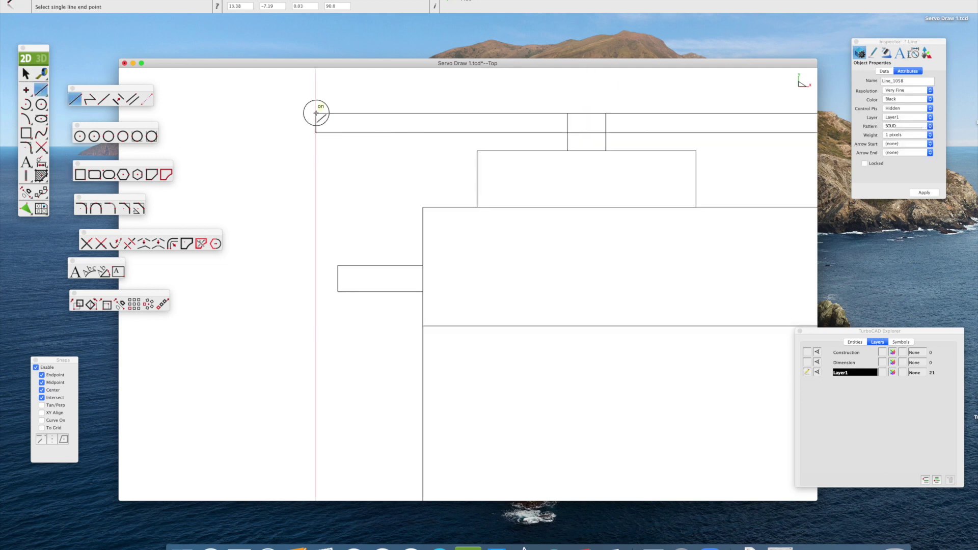
scroll(306, 115, up, 2)
scroll(352, 123, up, 4)
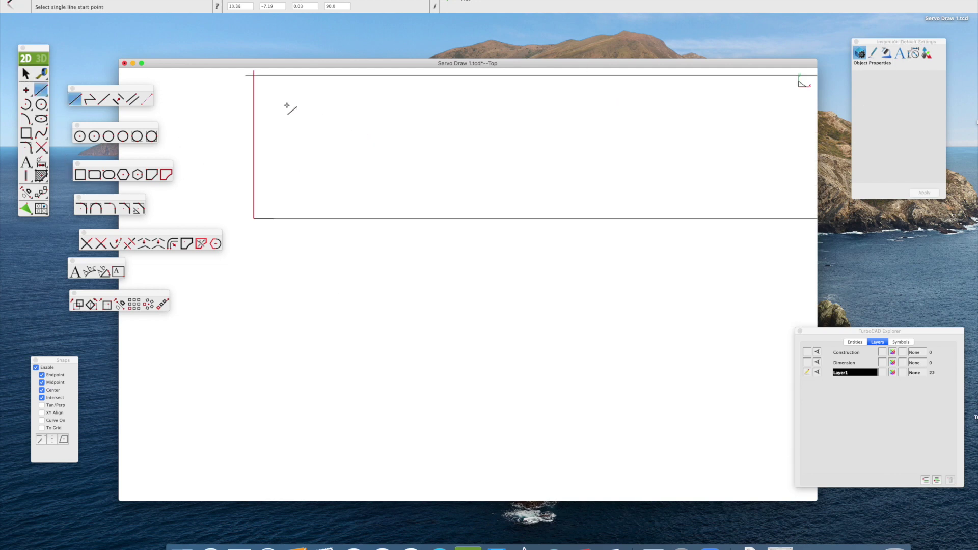
middle_drag(301, 129, 367, 233)
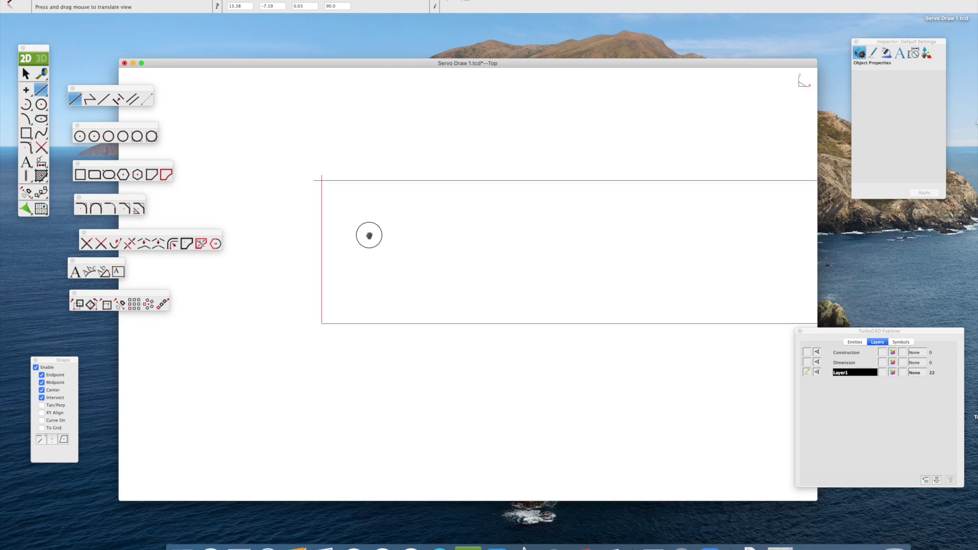
Trim the overhanging ends of the upper edge and the vertical end line at the thin bar's upper left corner
click(87, 244)
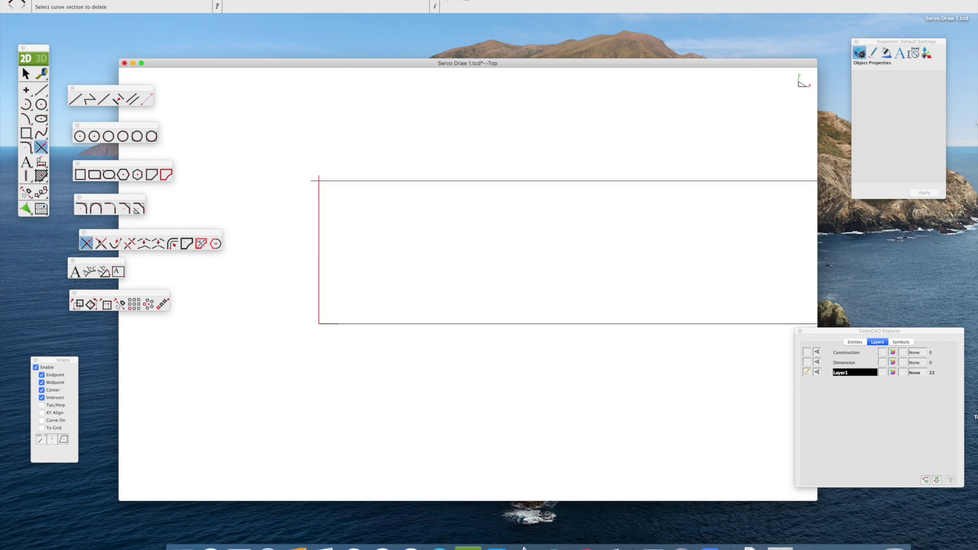
click(26, 74)
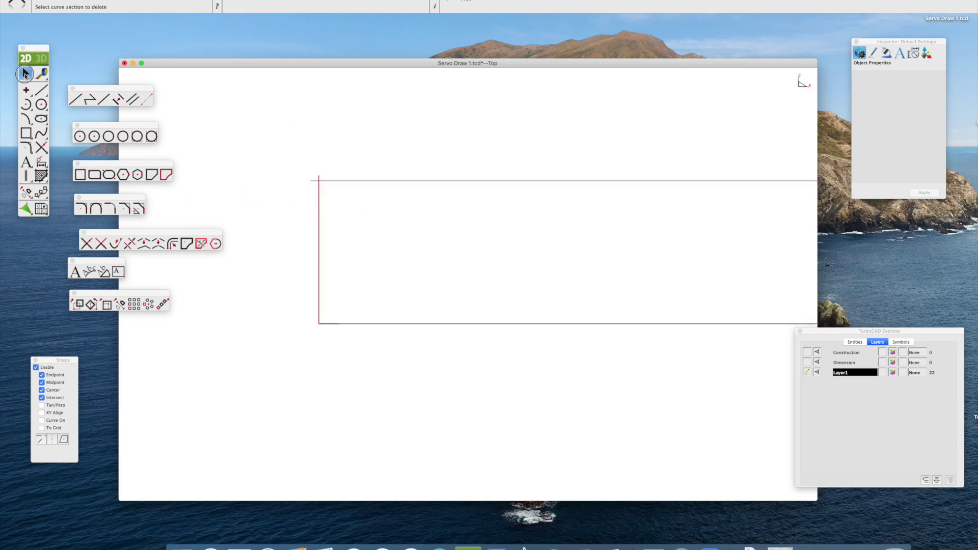
click(215, 174)
click(85, 244)
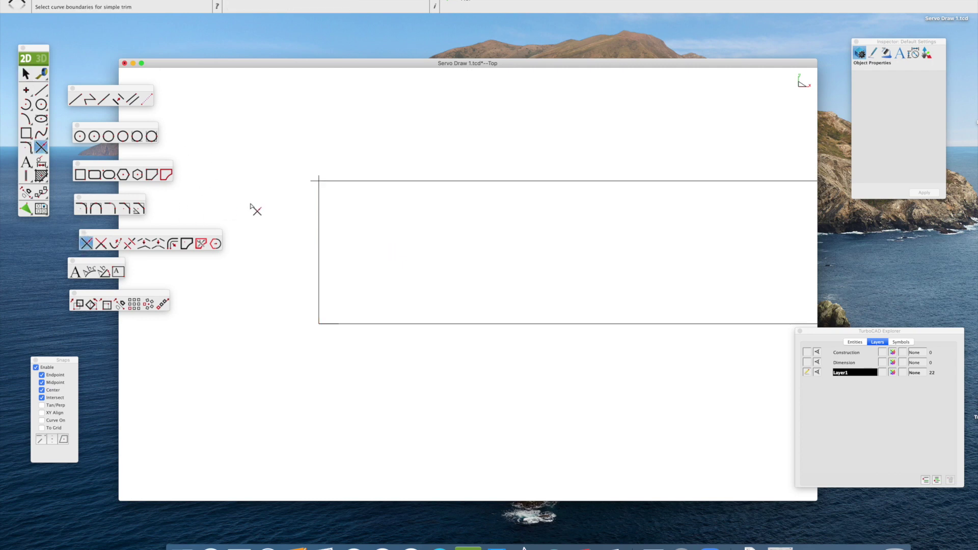
click(315, 181)
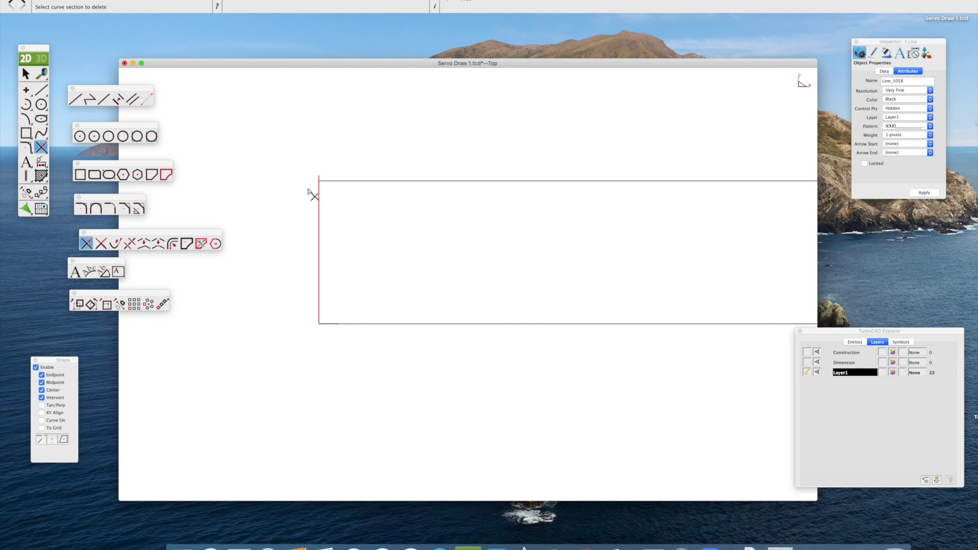
click(25, 74)
click(223, 162)
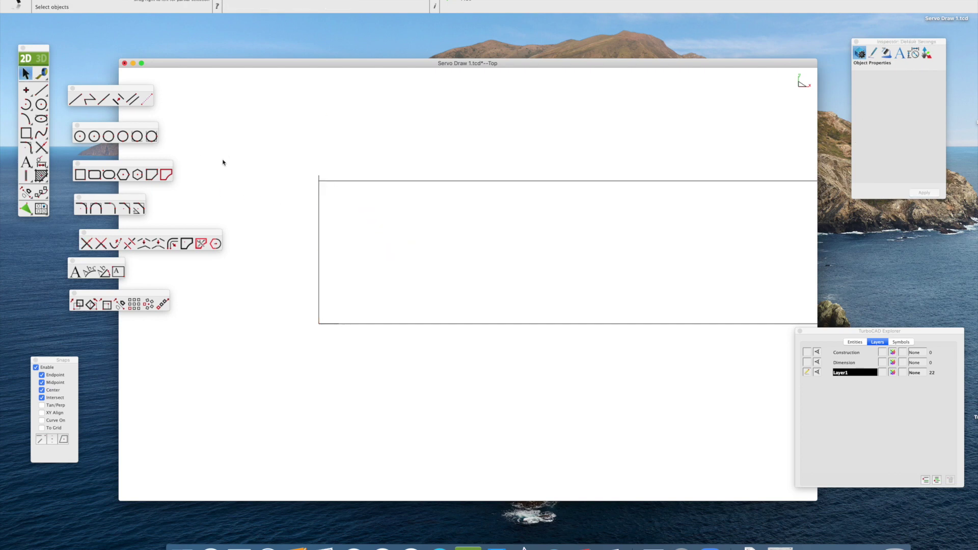
click(87, 244)
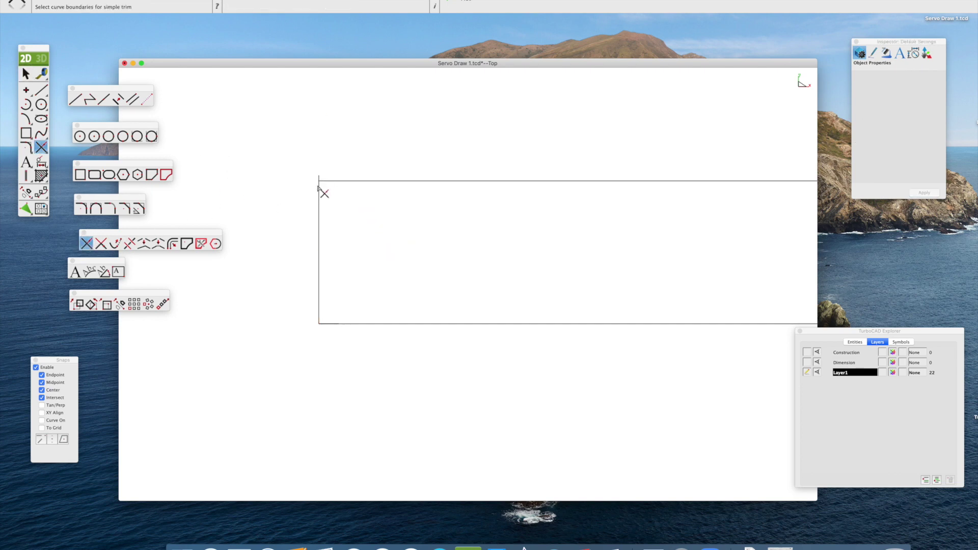
click(320, 181)
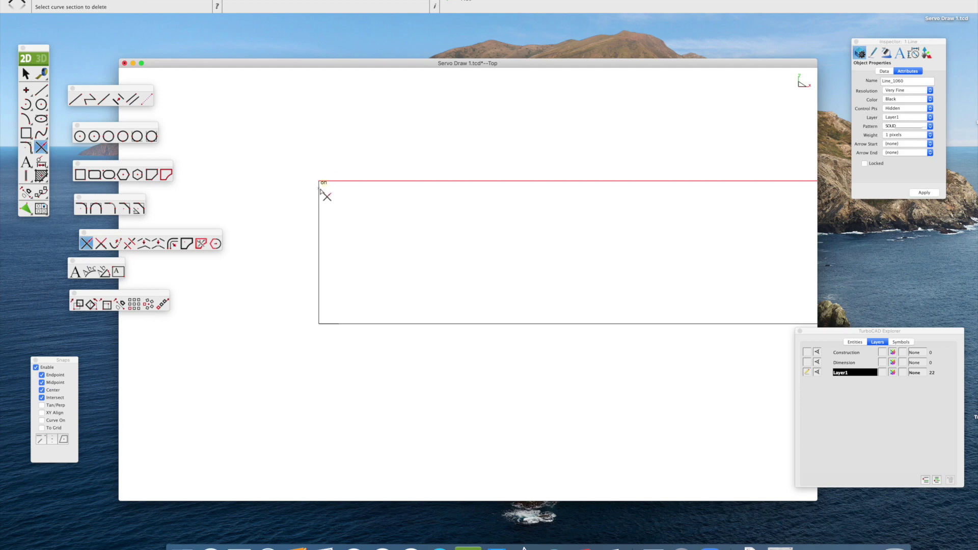
click(25, 75)
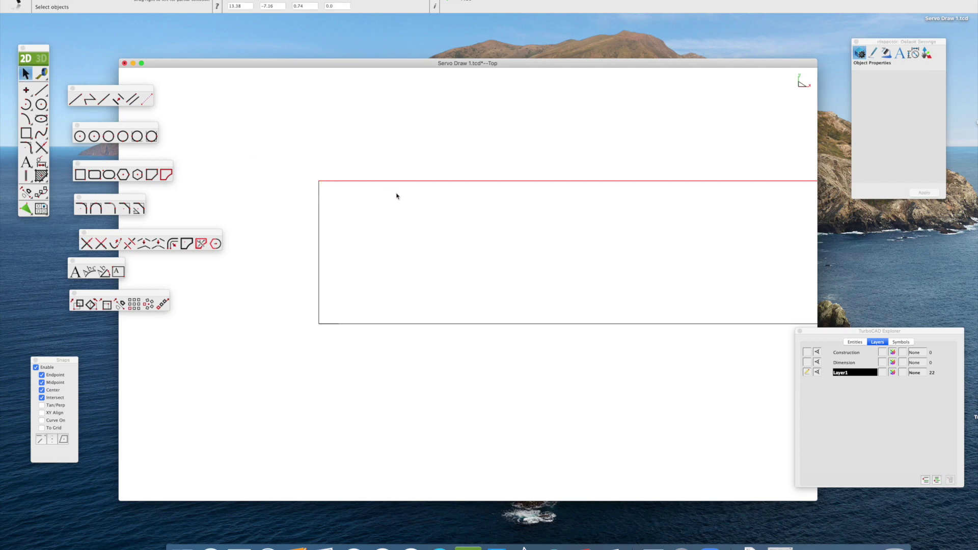
Trim the two shaft lines inside the thin bar, using the bar's lower edge as the boundary
scroll(323, 212, down, 3)
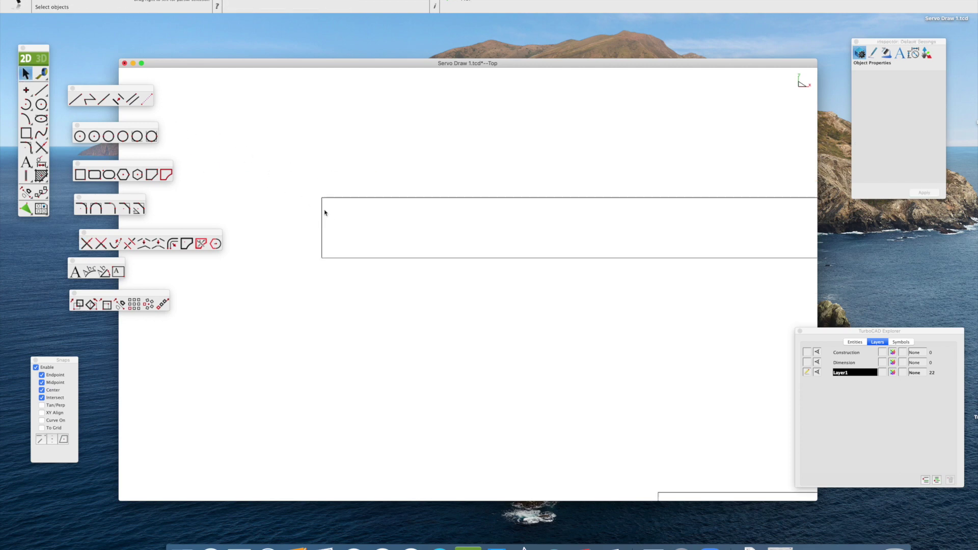
scroll(529, 218, down, 2)
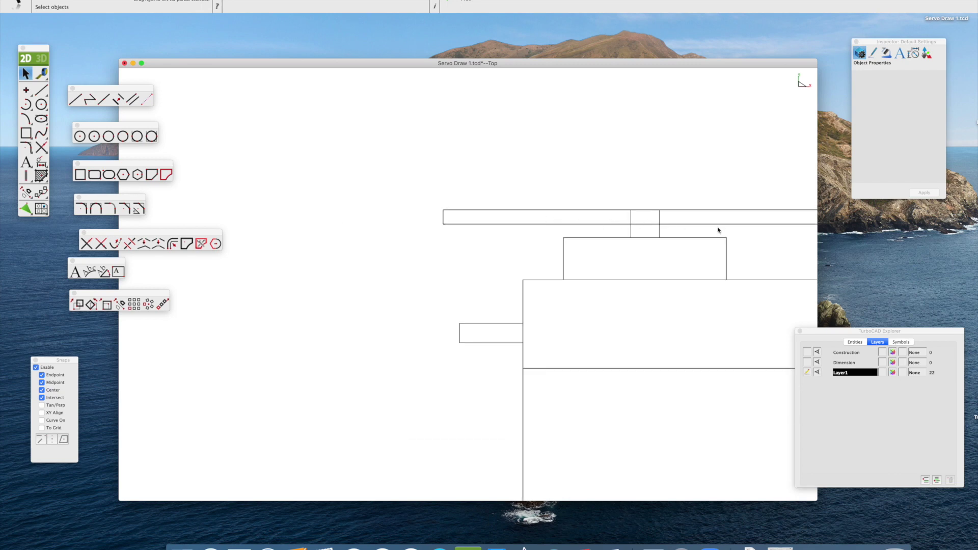
mouse_move(703, 240)
middle_down()
mouse_move(627, 245)
mouse_move(533, 199)
mouse_move(503, 168)
middle_up()
scroll(457, 157, up, 3)
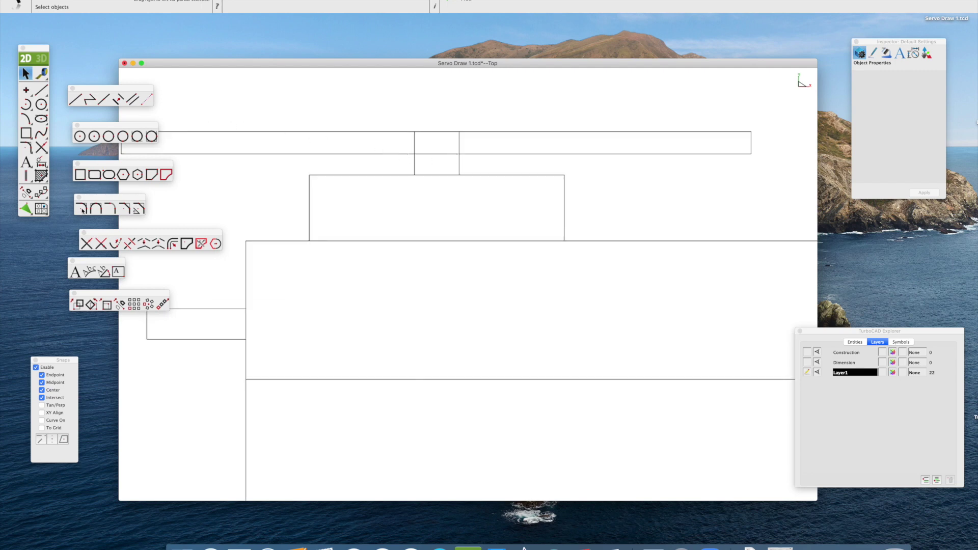
click(87, 243)
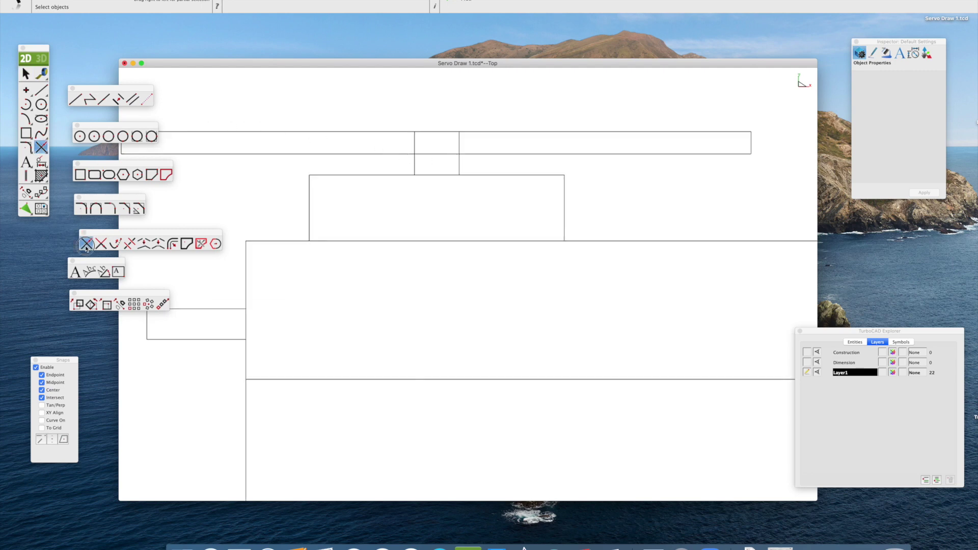
click(403, 154)
click(415, 142)
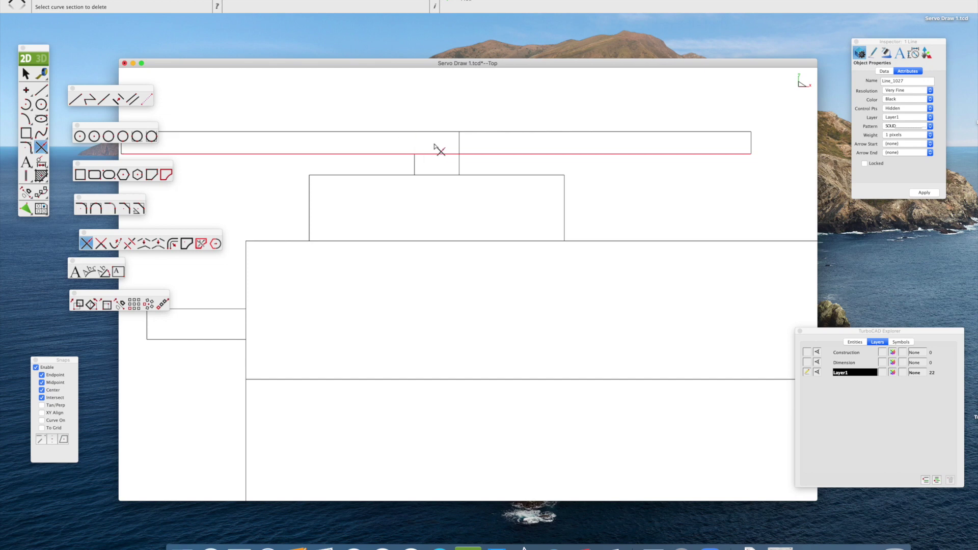
click(460, 143)
click(26, 74)
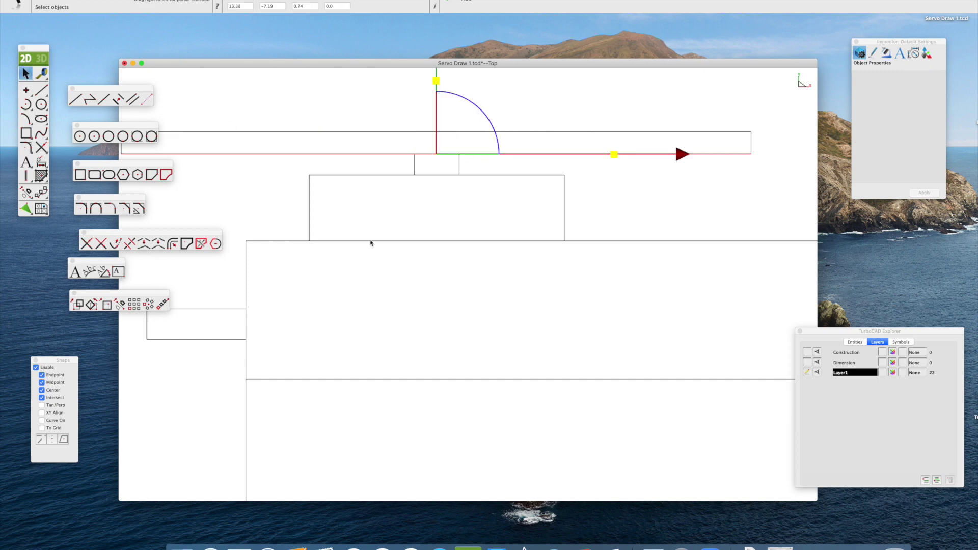
click(277, 92)
Fillet both upper corners of the large servo body with a 0.02 radius
scroll(367, 201, down, 5)
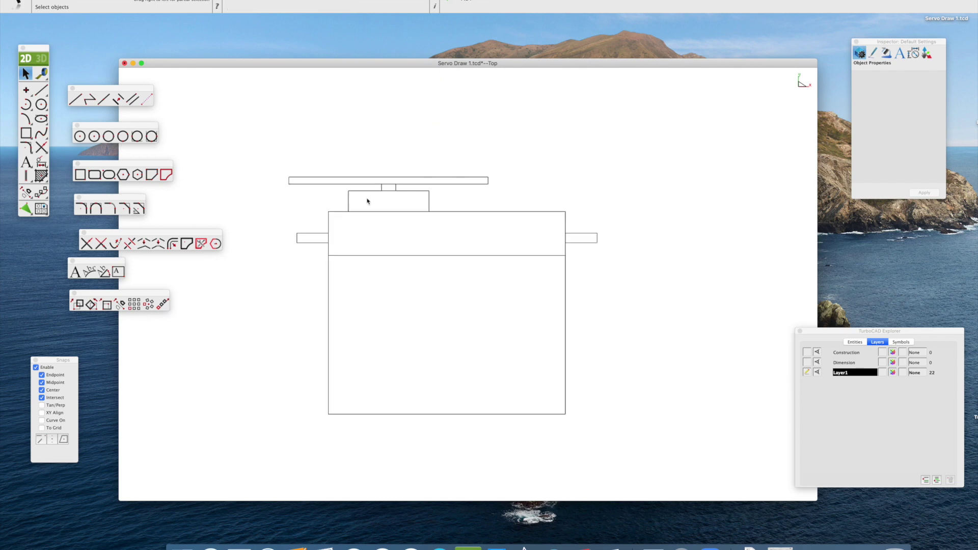
scroll(403, 250, down, 2)
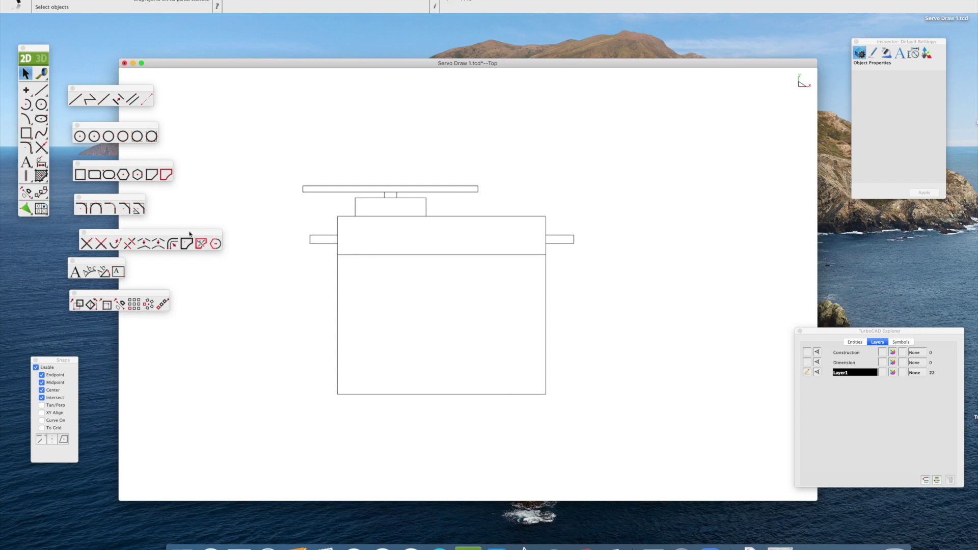
click(82, 208)
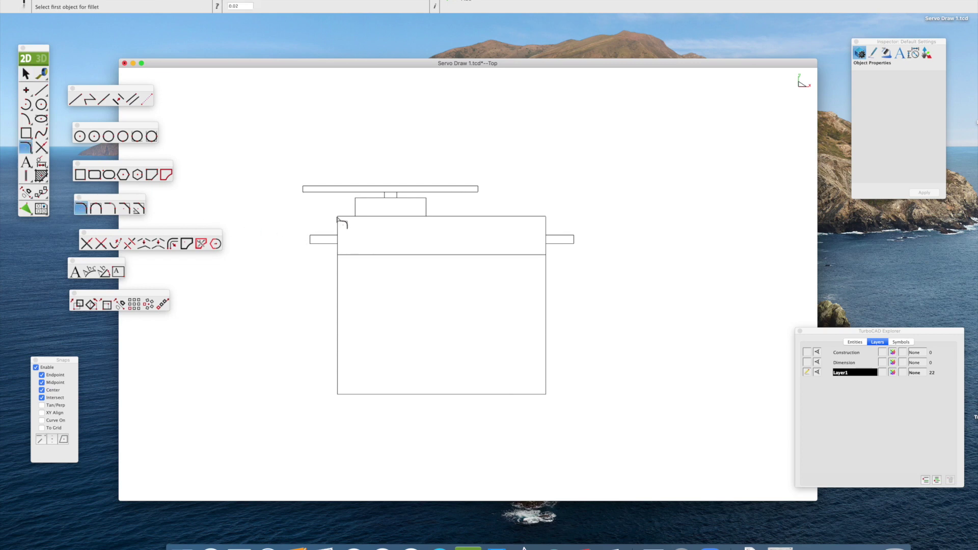
click(344, 218)
click(337, 223)
click(541, 217)
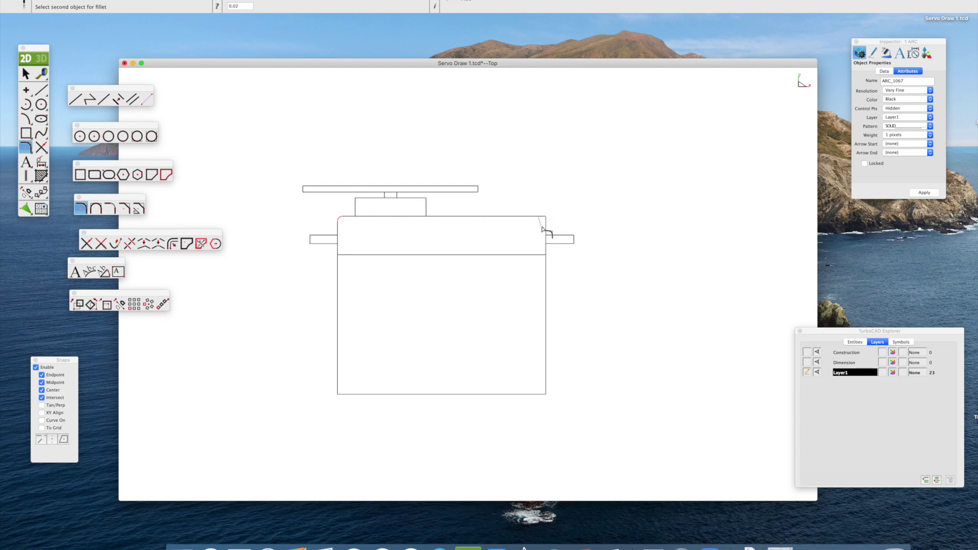
click(547, 224)
Fillet both upper corners of the small upper block with a 0.02 radius
click(363, 203)
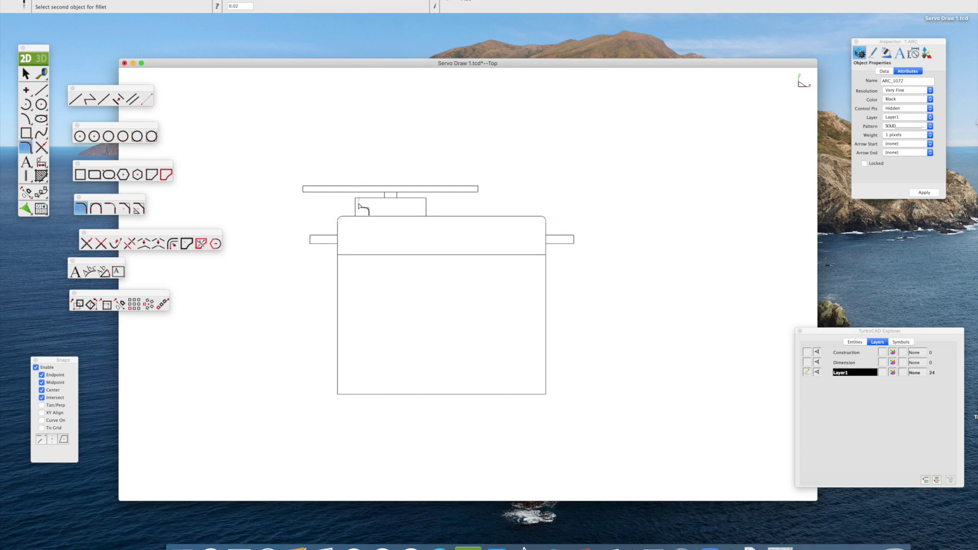
click(362, 207)
click(421, 199)
click(426, 206)
click(26, 74)
click(247, 142)
scroll(246, 141, down, 2)
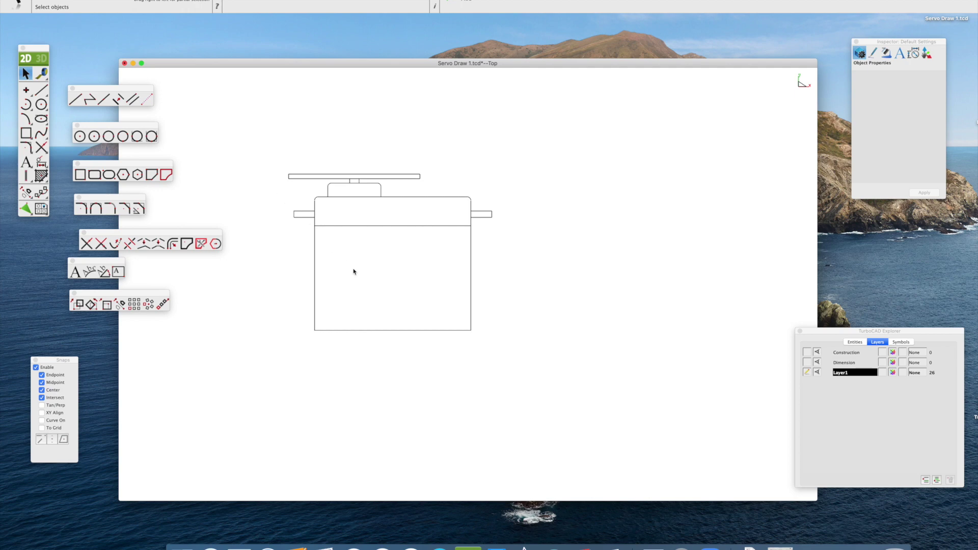
middle_drag(354, 272, 432, 283)
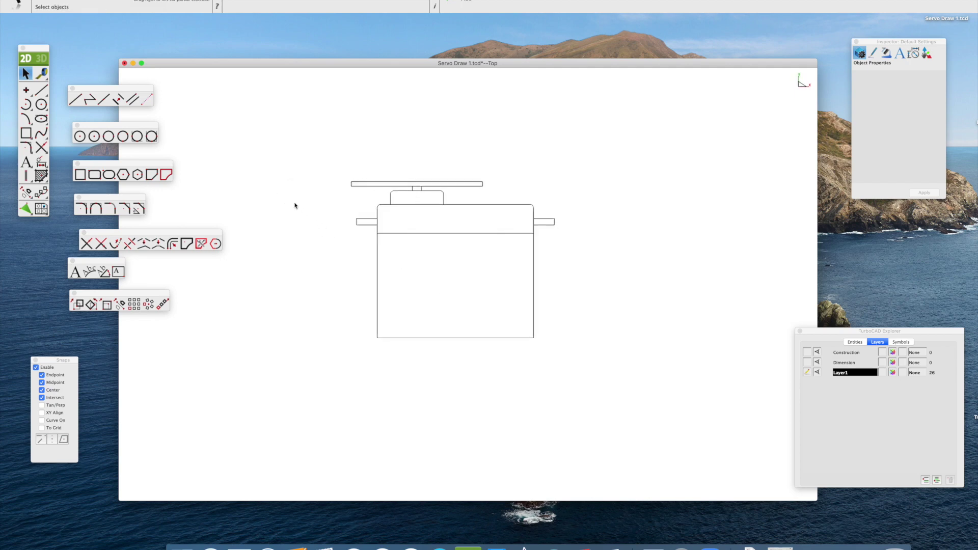
scroll(294, 205, up, 1)
scroll(472, 250, down, 1)
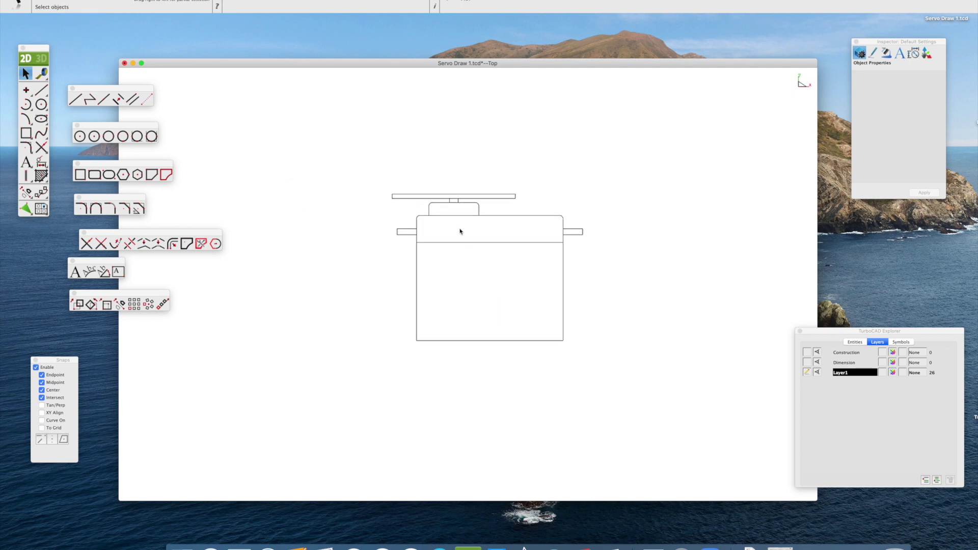